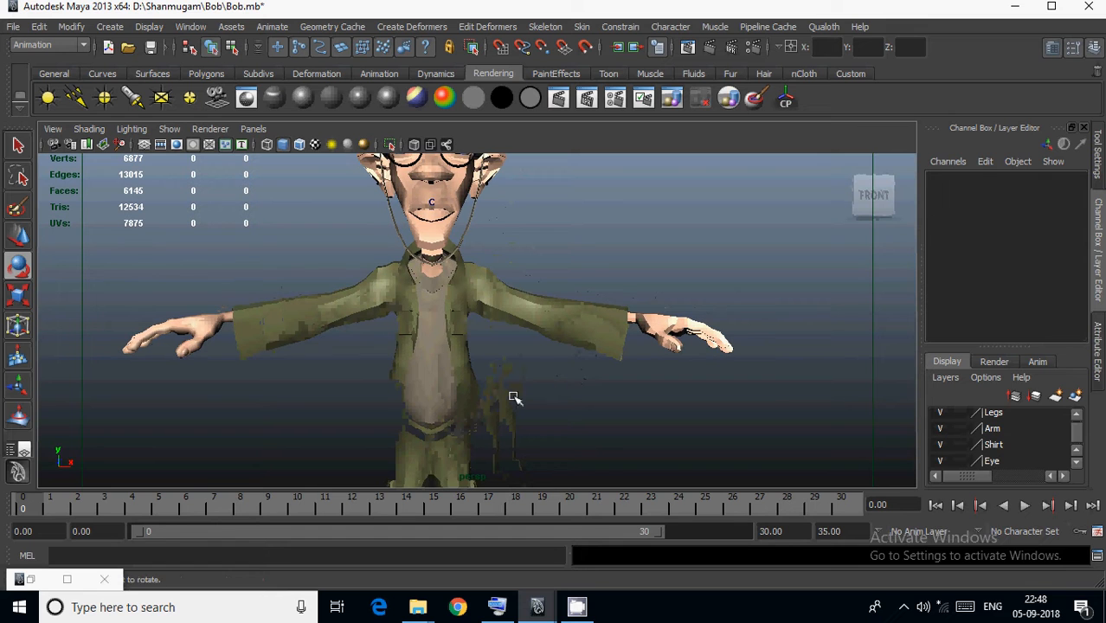
Try raising the character's left arm by rotating the left shoulder joint to Rotate Z 37.956, and undo the rotations.
click(514, 315)
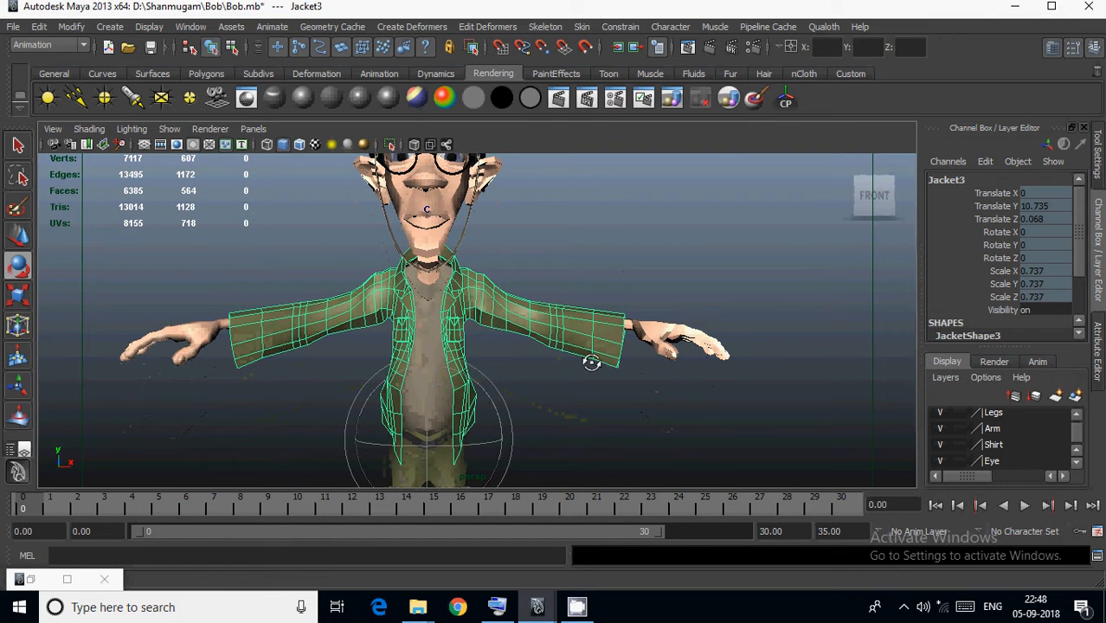
click(617, 215)
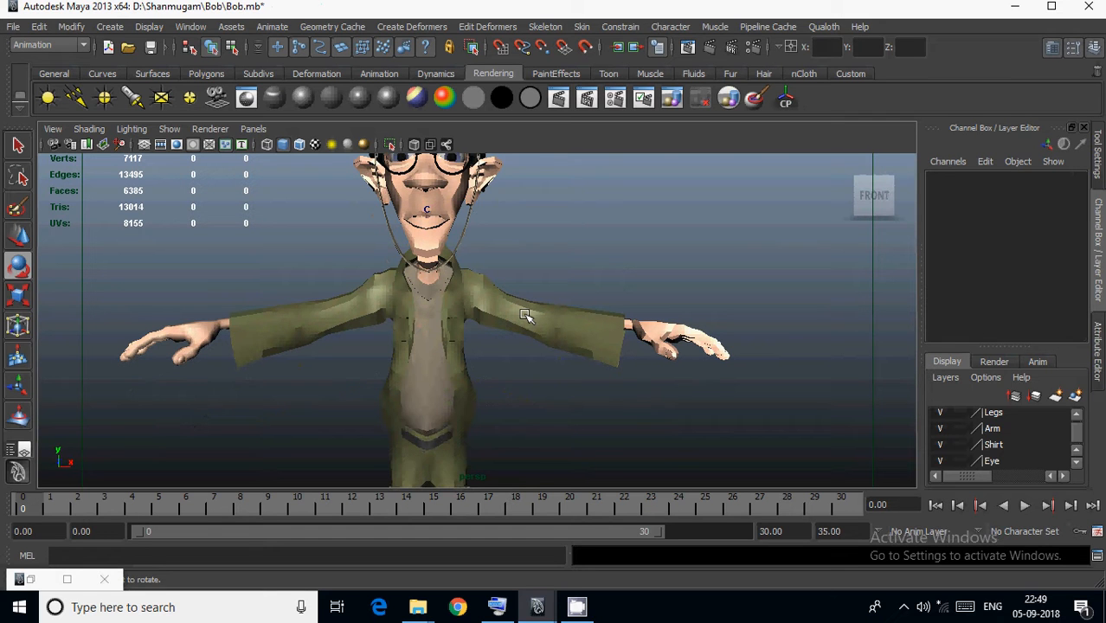
key(4)
click(496, 305)
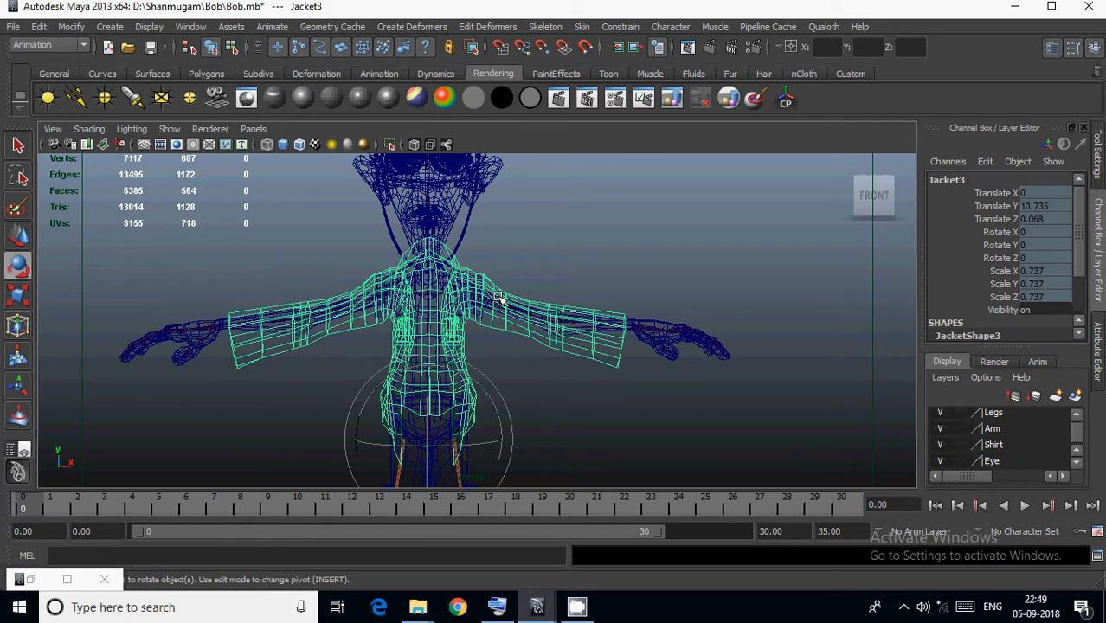
click(500, 303)
click(502, 305)
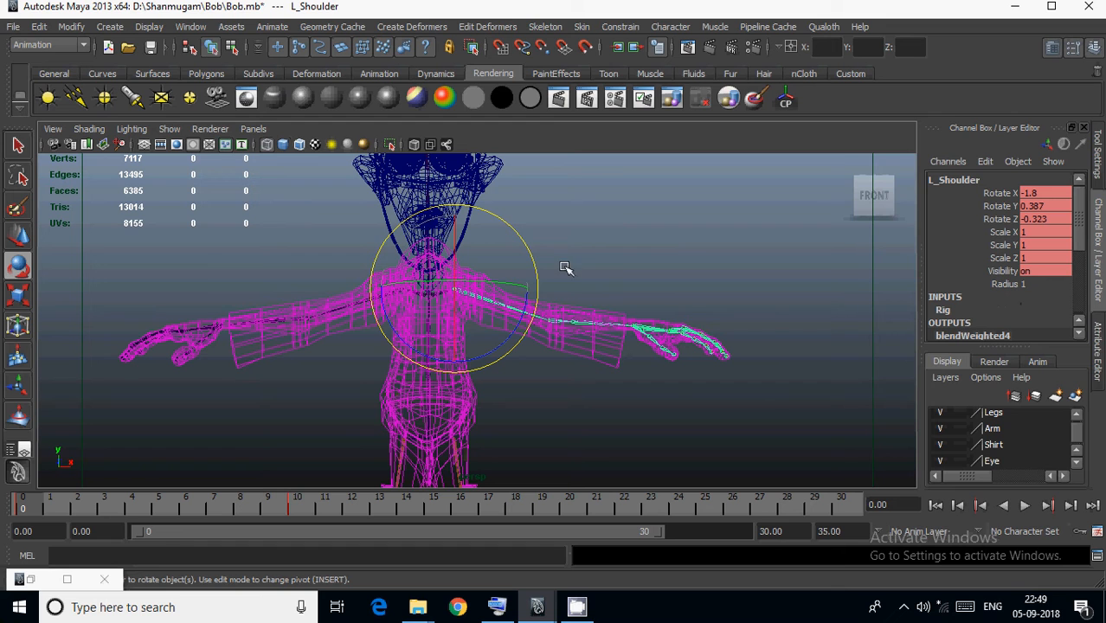
click(1000, 219)
middle_drag(680, 277, 810, 272)
key(5)
mouse_move(758, 307)
middle_down()
mouse_move(561, 343)
mouse_move(790, 309)
mouse_move(704, 341)
middle_up()
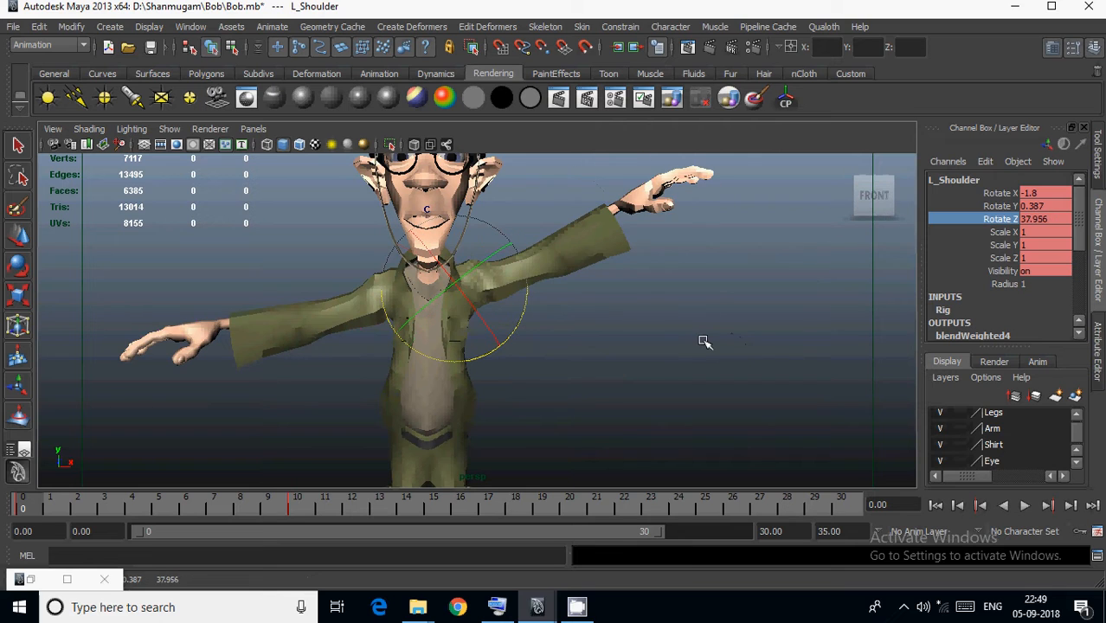
key(z)
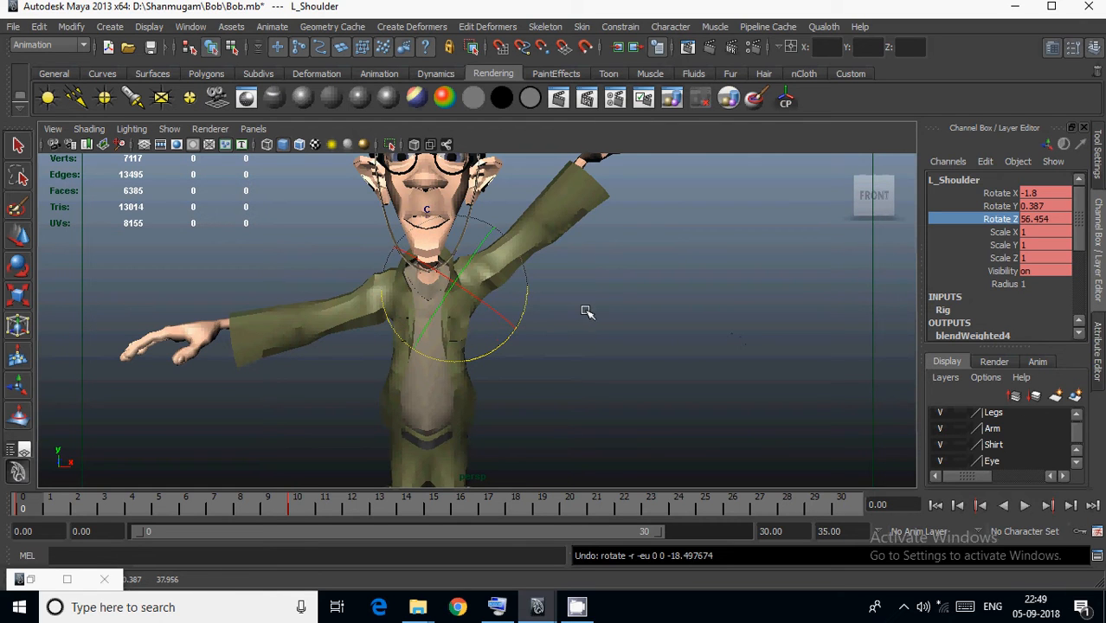
key(z)
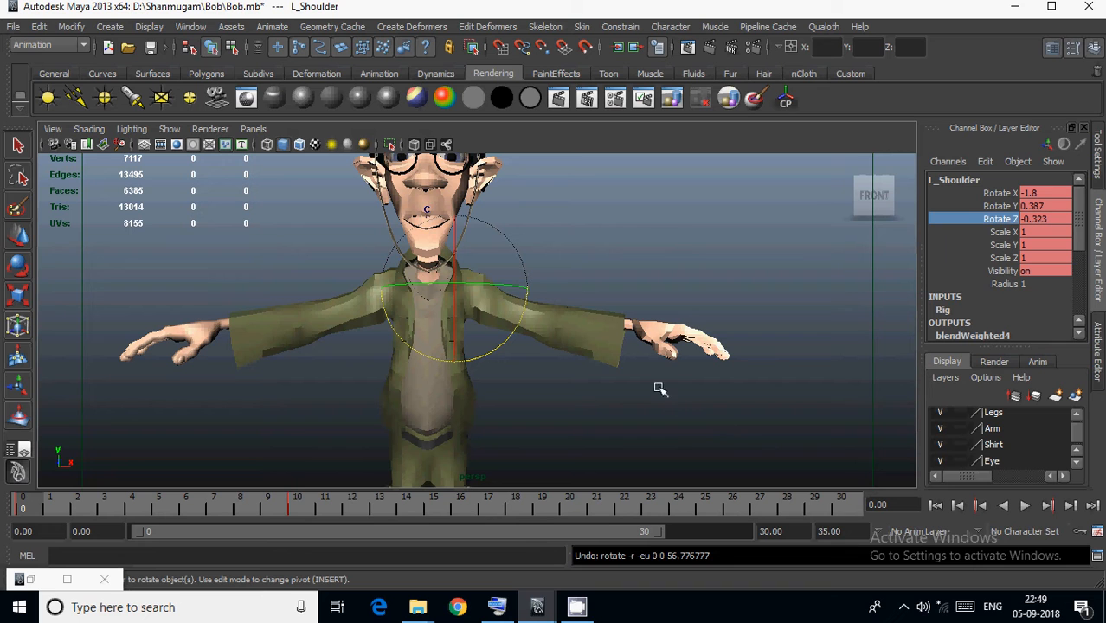
Temporarily hide the jacket and the Shirt layer to inspect the body underneath, and show both again.
click(593, 347)
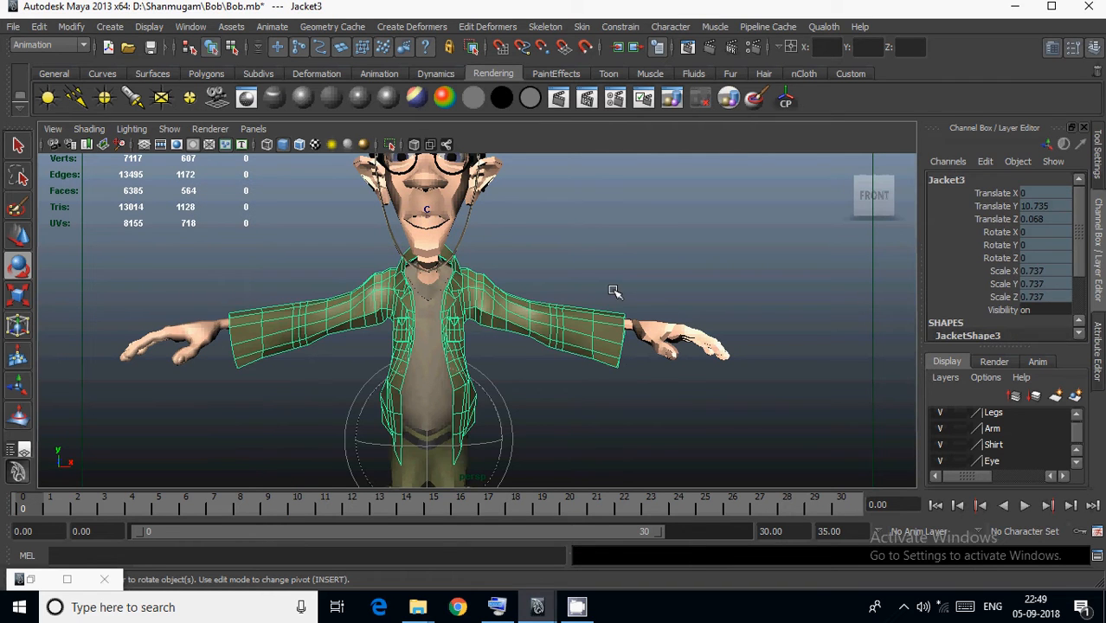
key(Delete)
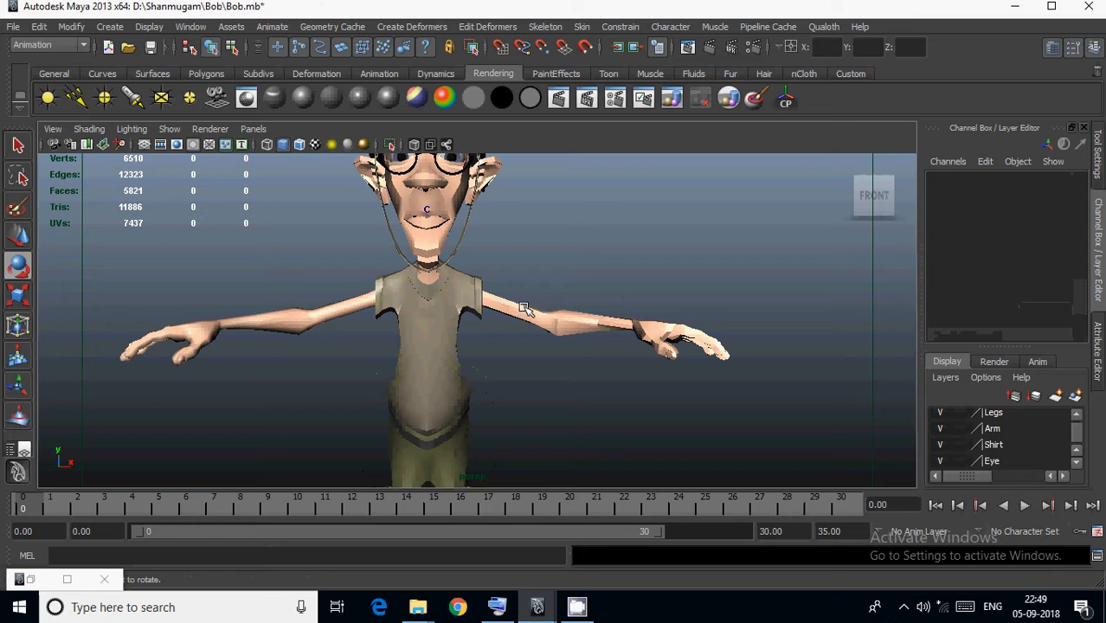
click(940, 444)
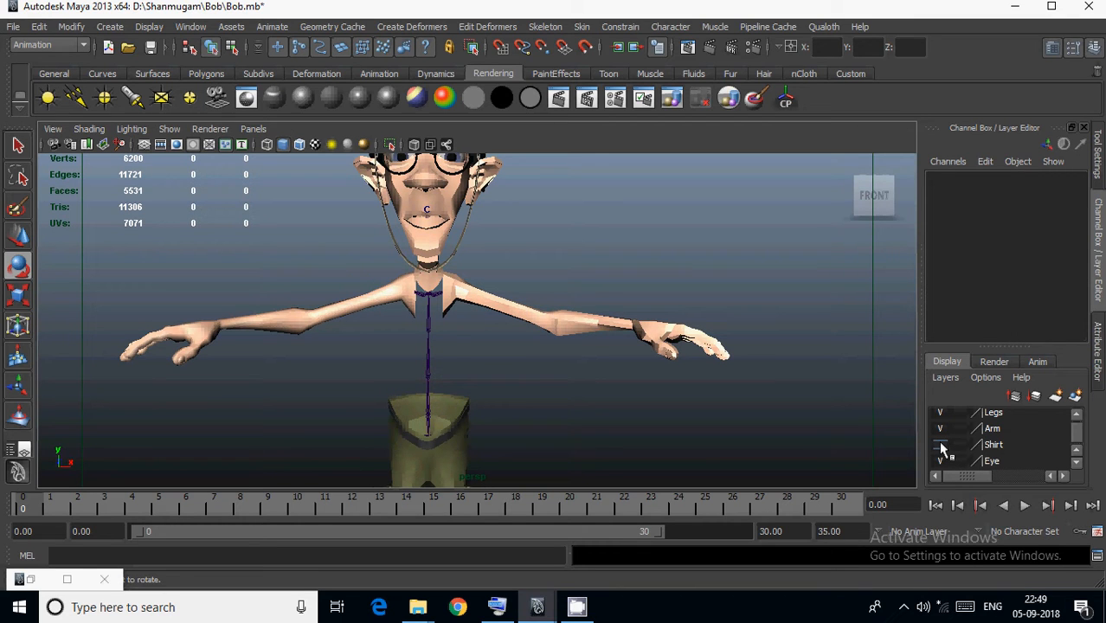
click(940, 444)
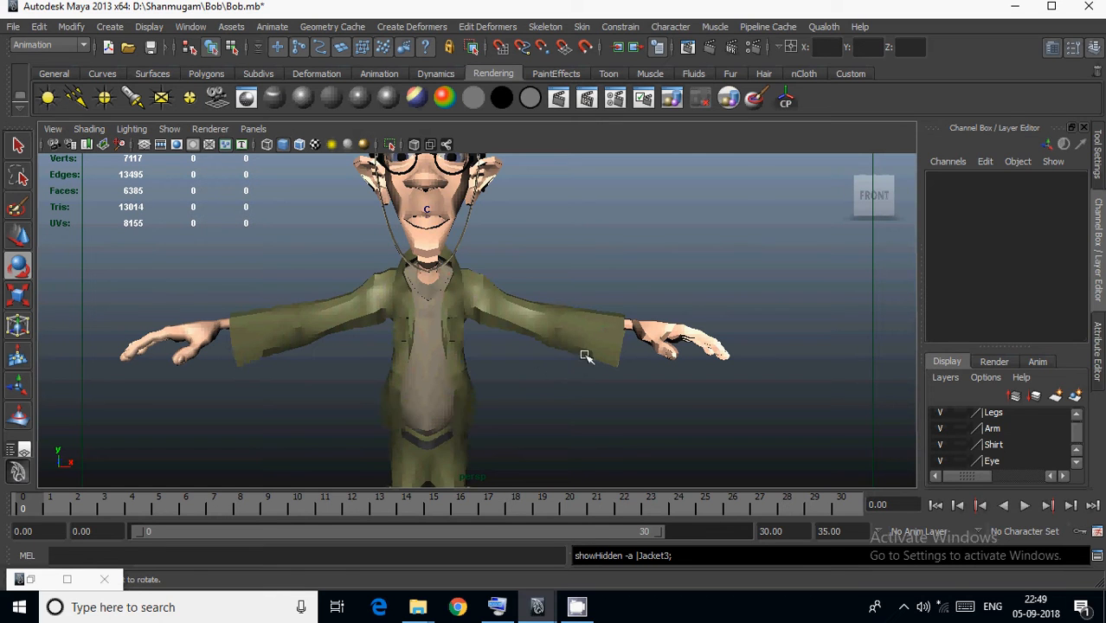
click(587, 355)
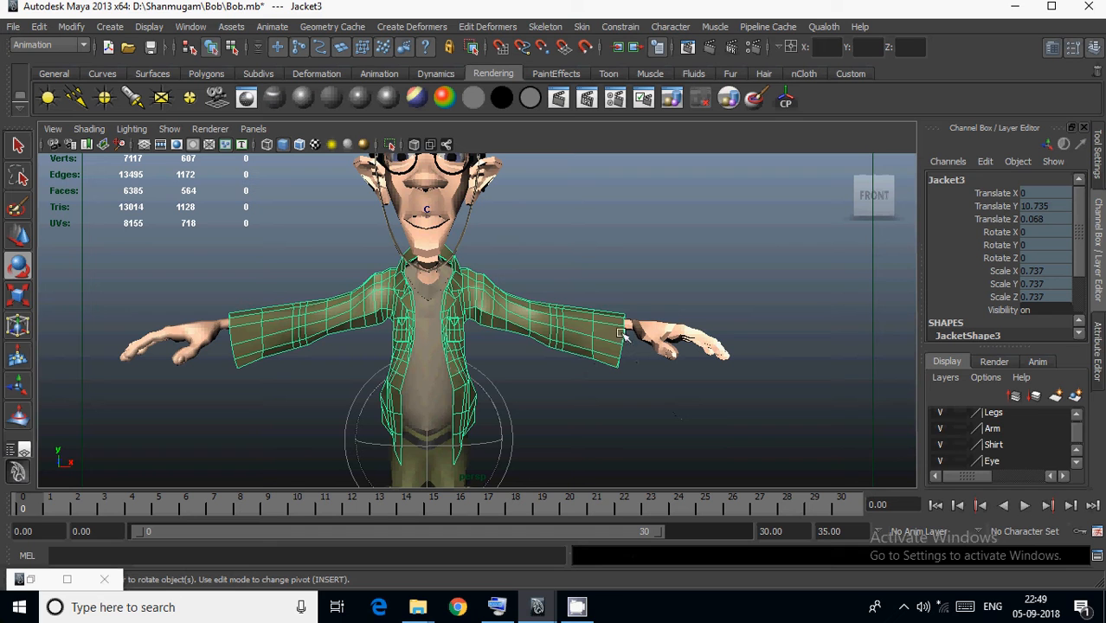
alt+middle_drag(584, 372, 611, 346)
click(647, 239)
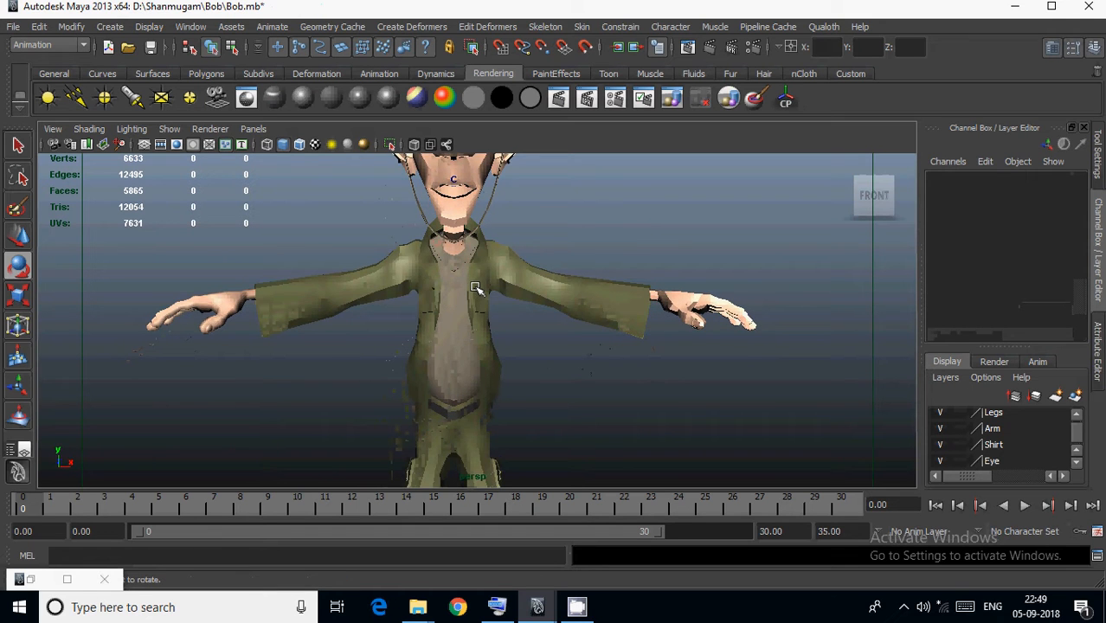
Select the left shoulder joint, go to frame 10, and extend the timeline to end at frame 50.
key(4)
click(516, 277)
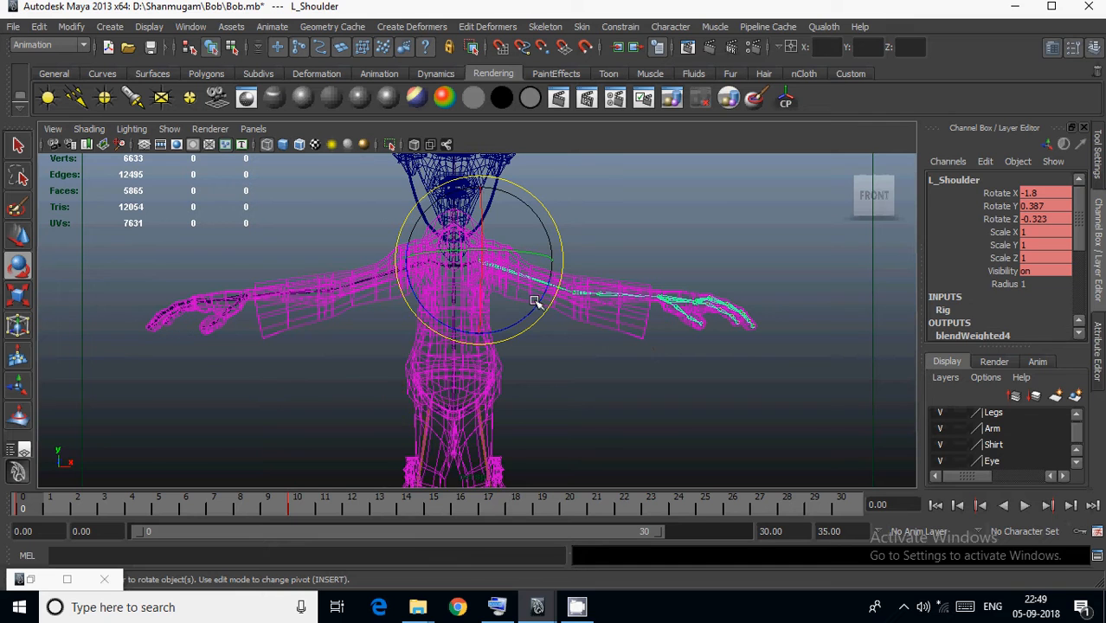
key(6)
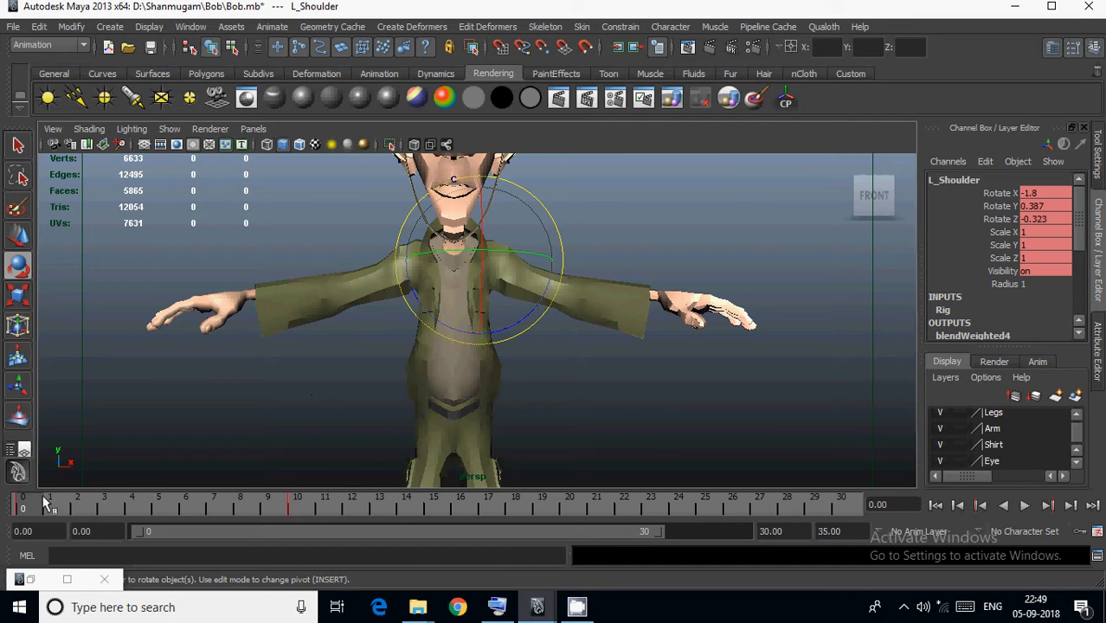
drag(53, 502, 292, 504)
alt+middle_drag(415, 422, 329, 445)
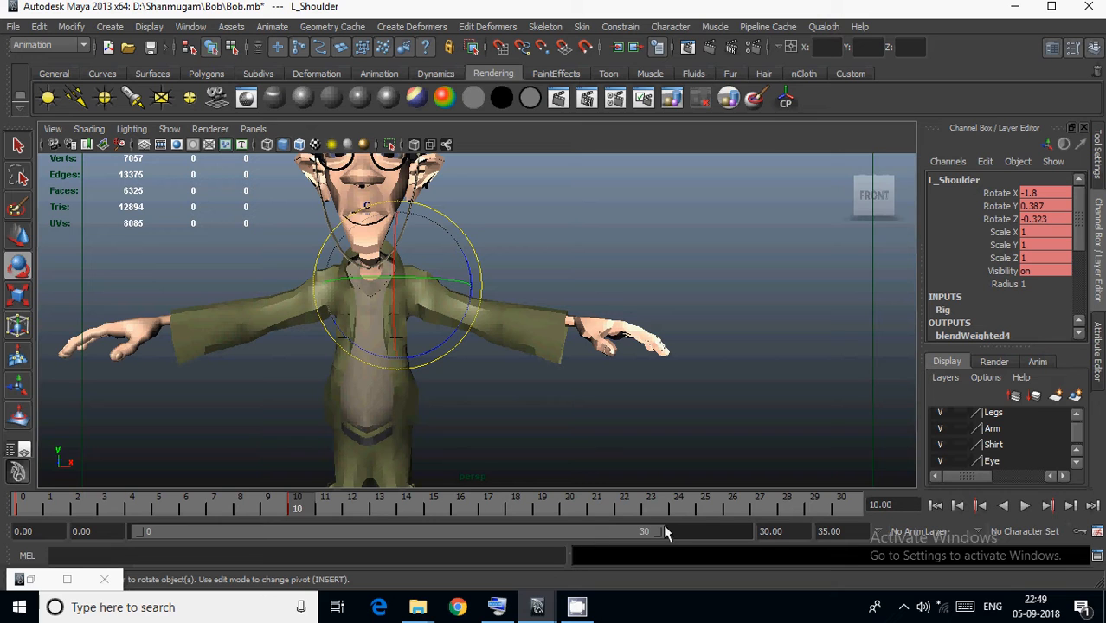
drag(660, 533, 723, 528)
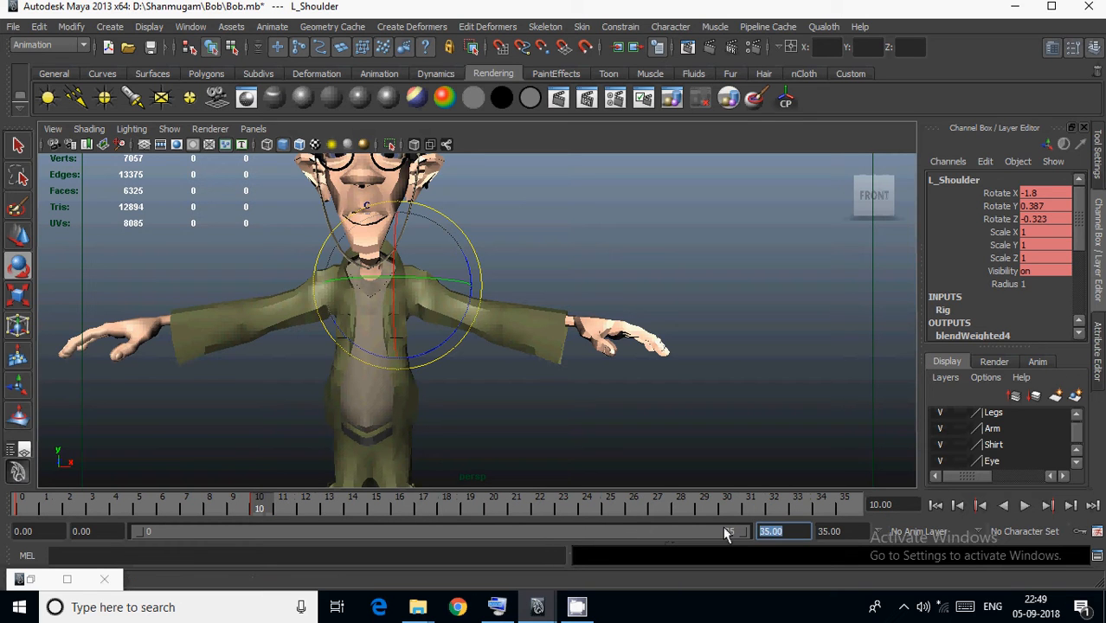
text(50)
key(Return)
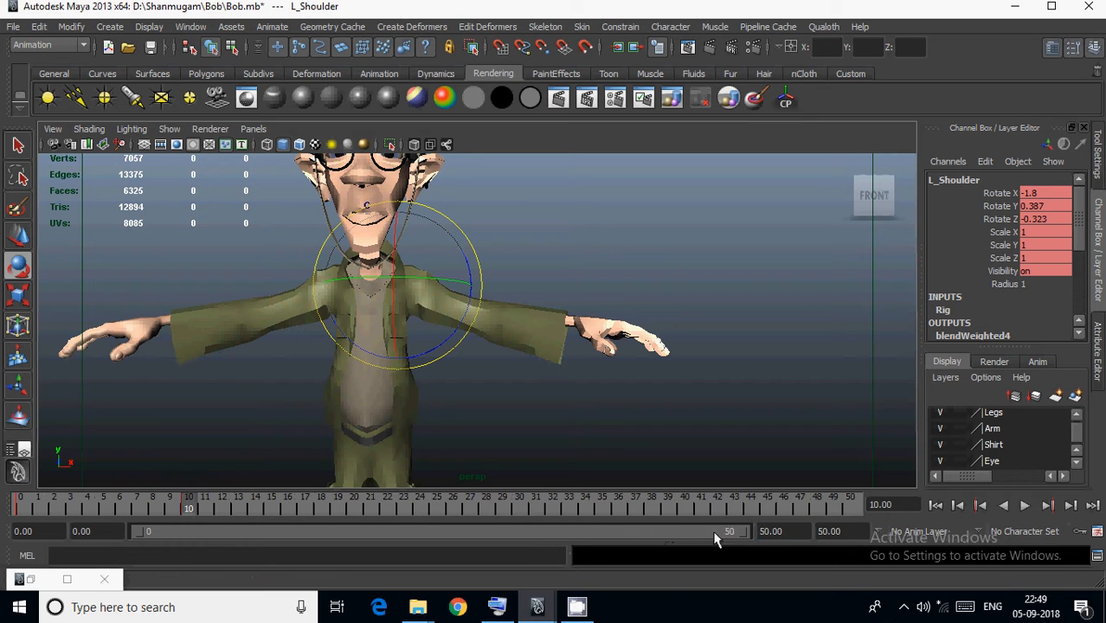
Key the left shoulder lowered to Rotate Z -27.323 at frame 20 and raised to 71.945 at frame 30.
click(353, 509)
click(1000, 219)
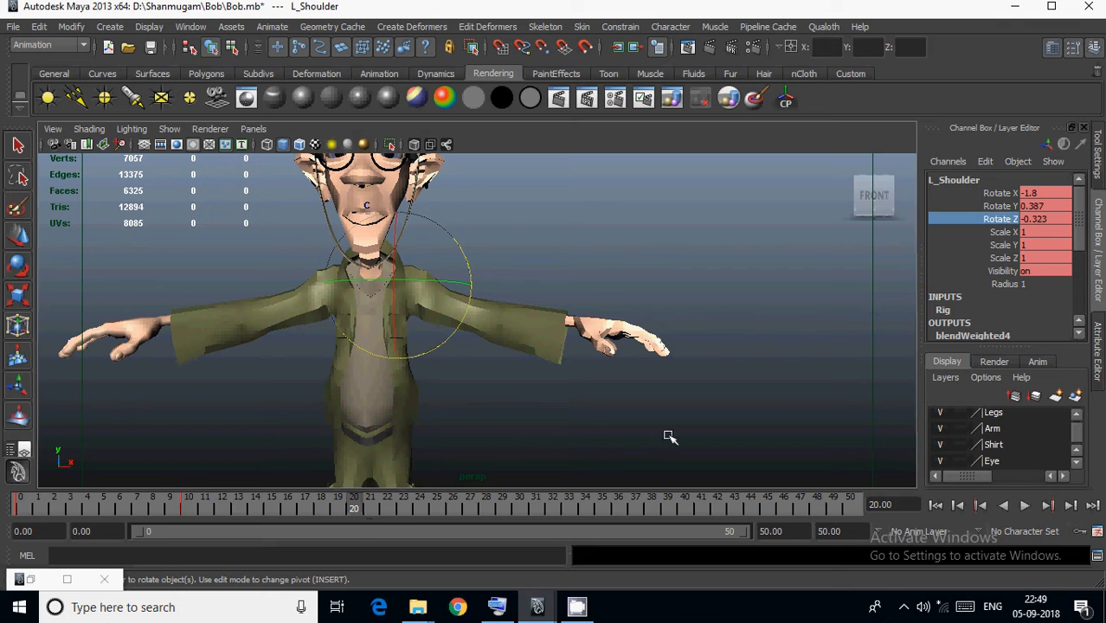
middle_drag(667, 438, 586, 412)
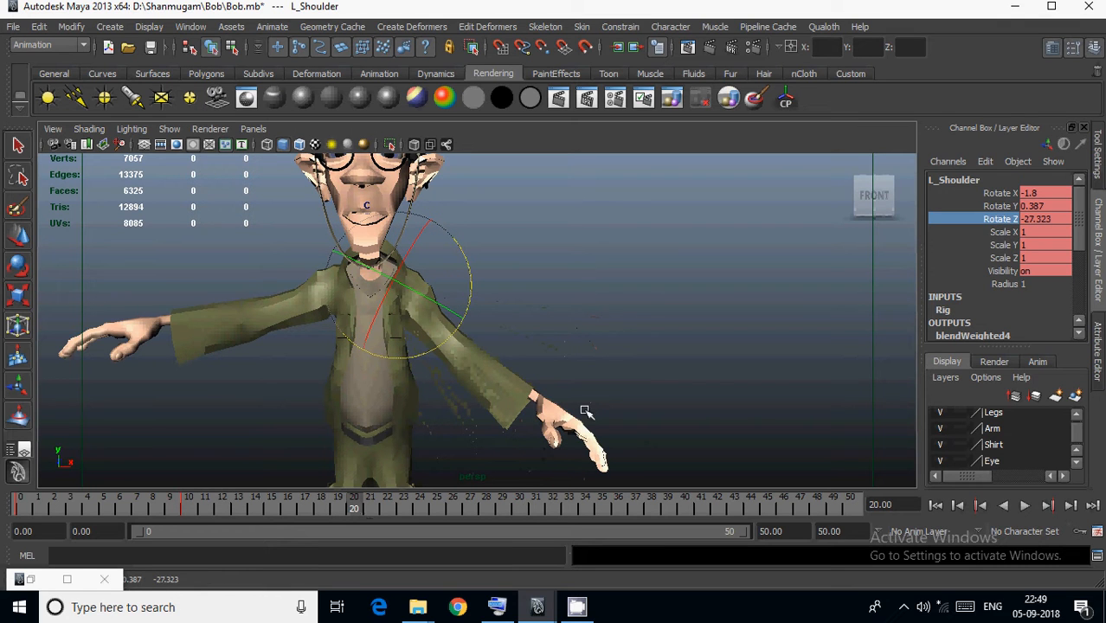
key(s)
click(519, 509)
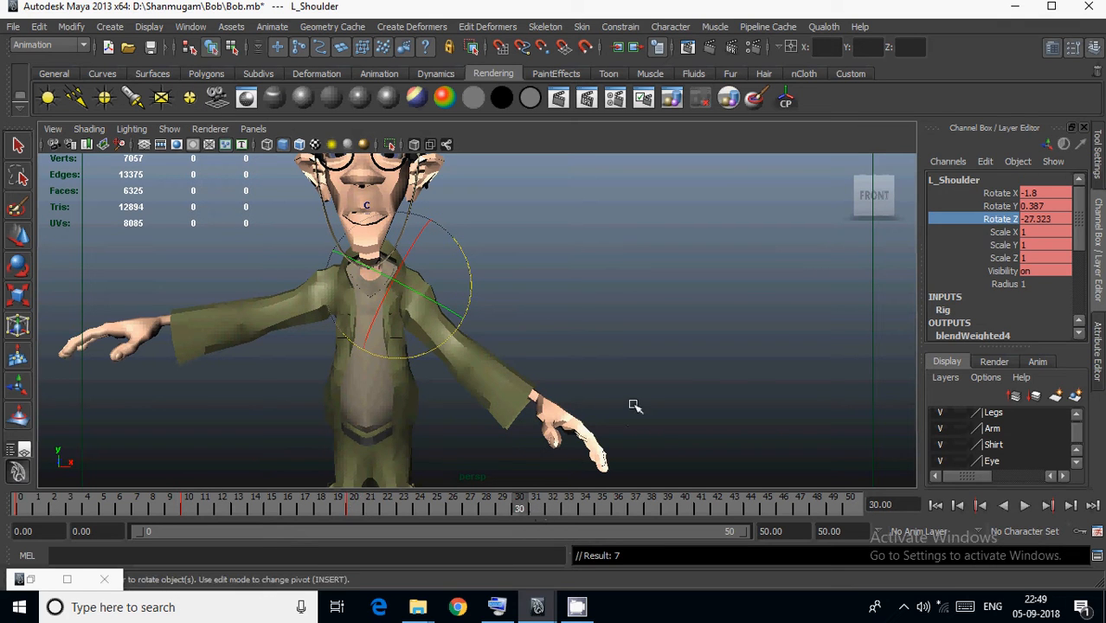
middle_drag(635, 403, 857, 348)
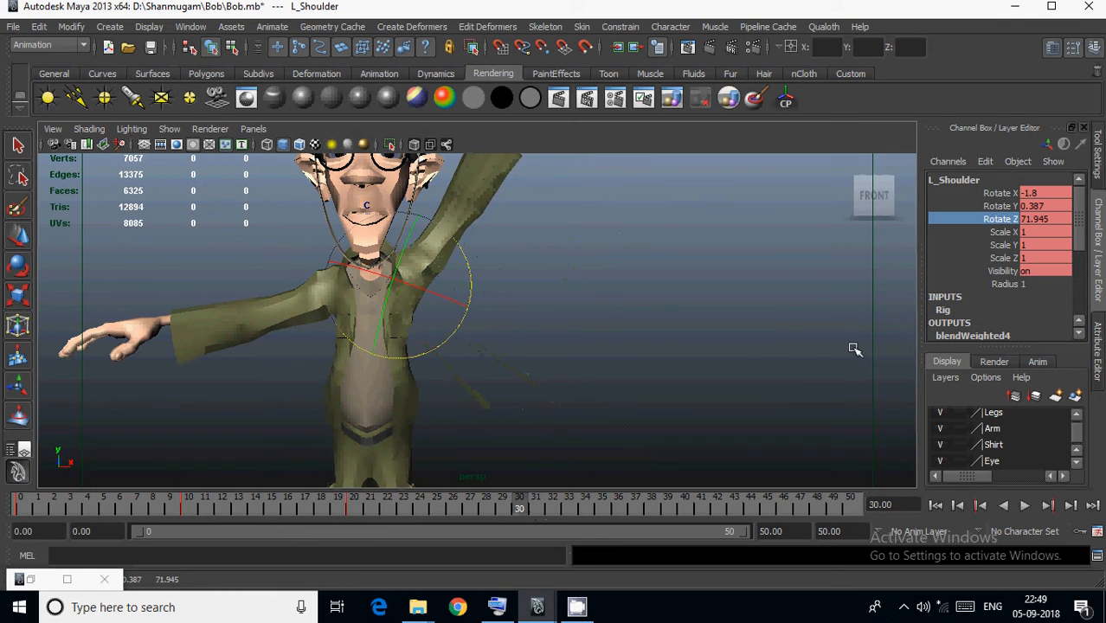
Key the left shoulder lowered to Rotate Z -23.587 at frame 40 and raised to 60.893 at frame 50.
click(685, 509)
middle_drag(711, 383, 500, 431)
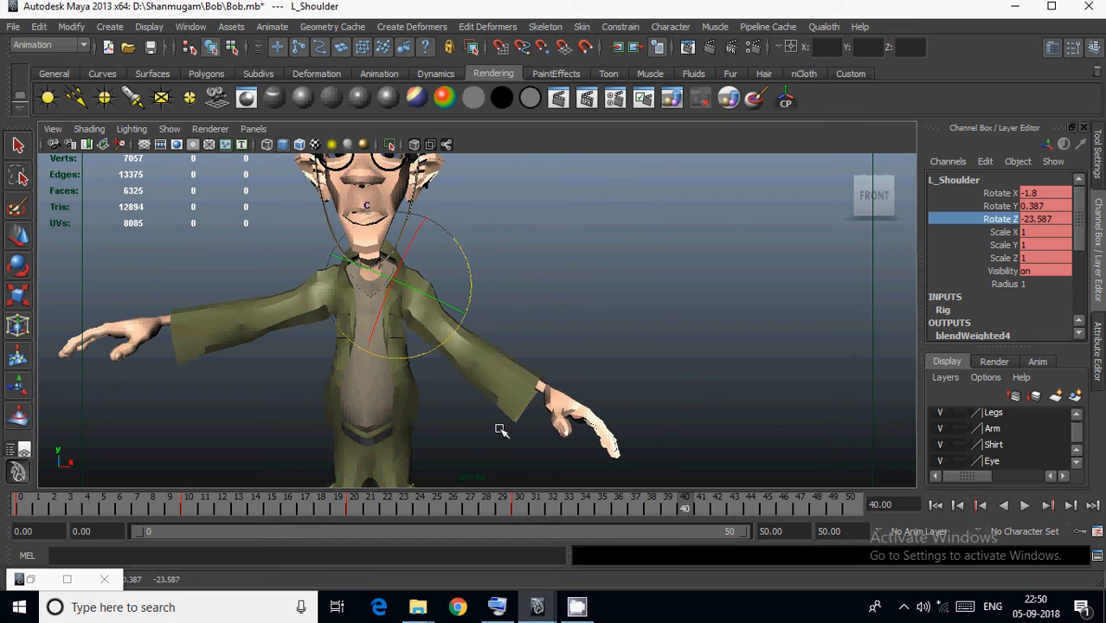
key(s)
drag(777, 510, 830, 508)
middle_drag(606, 425, 753, 407)
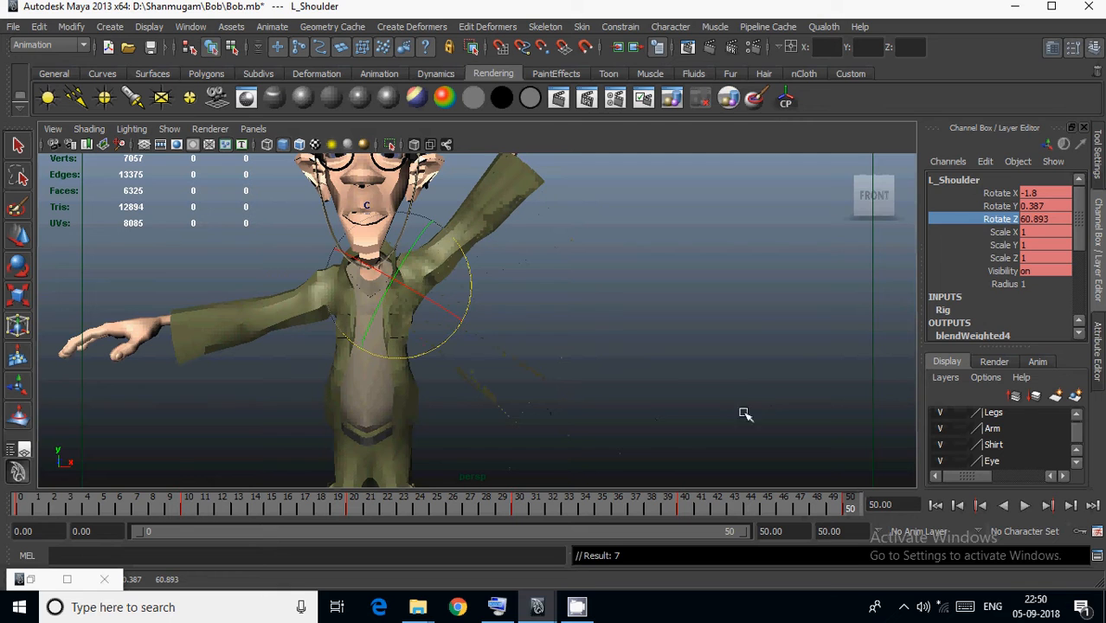
Select the right shoulder joint and key its rest pose at frame 10.
click(299, 294)
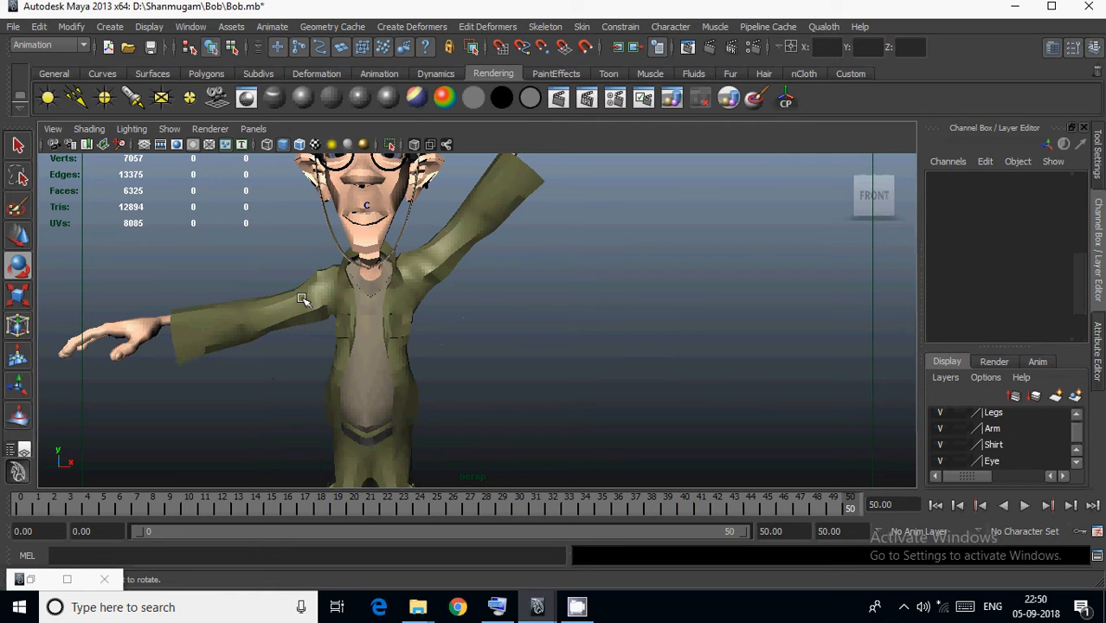
click(305, 310)
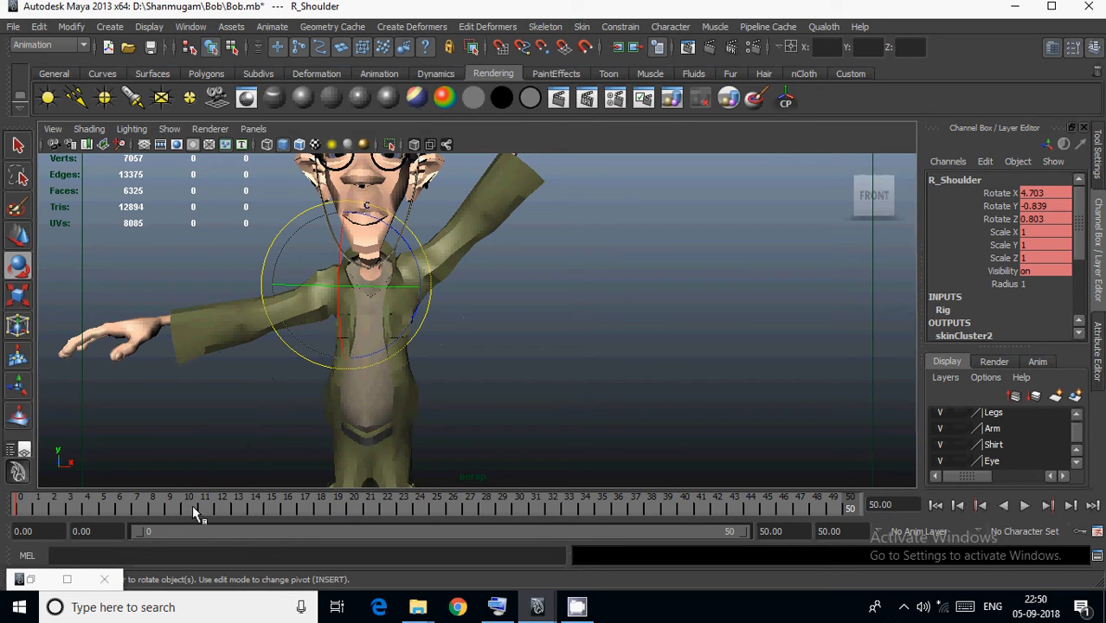
click(189, 510)
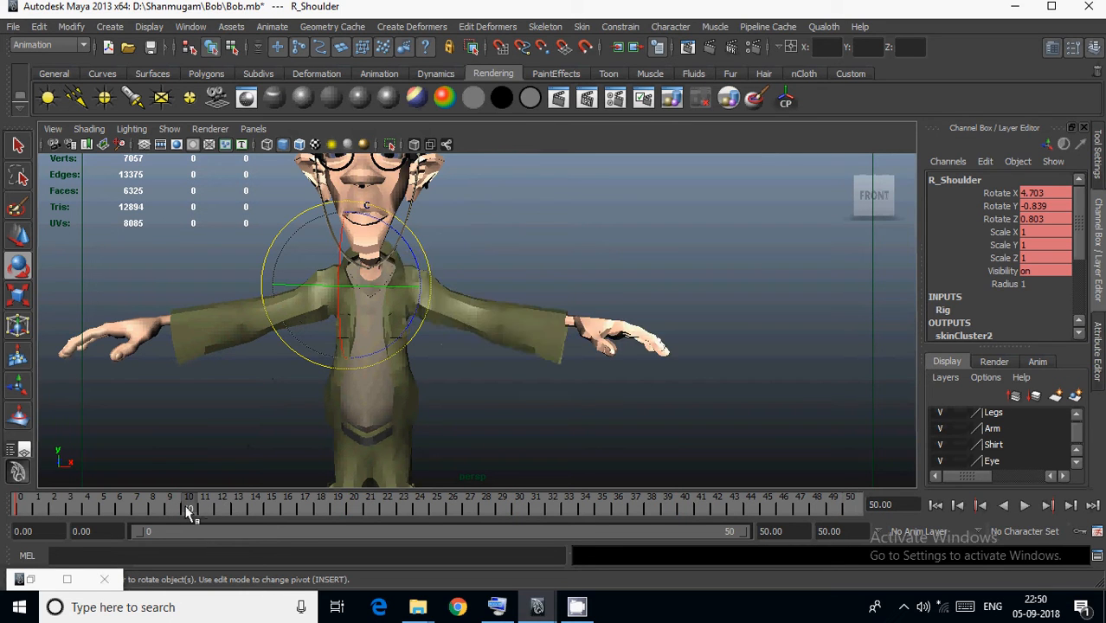
key(s)
Lower the right arm at frame 20 to match the left, keying the shoulder at Rotate Z -26.294.
click(354, 513)
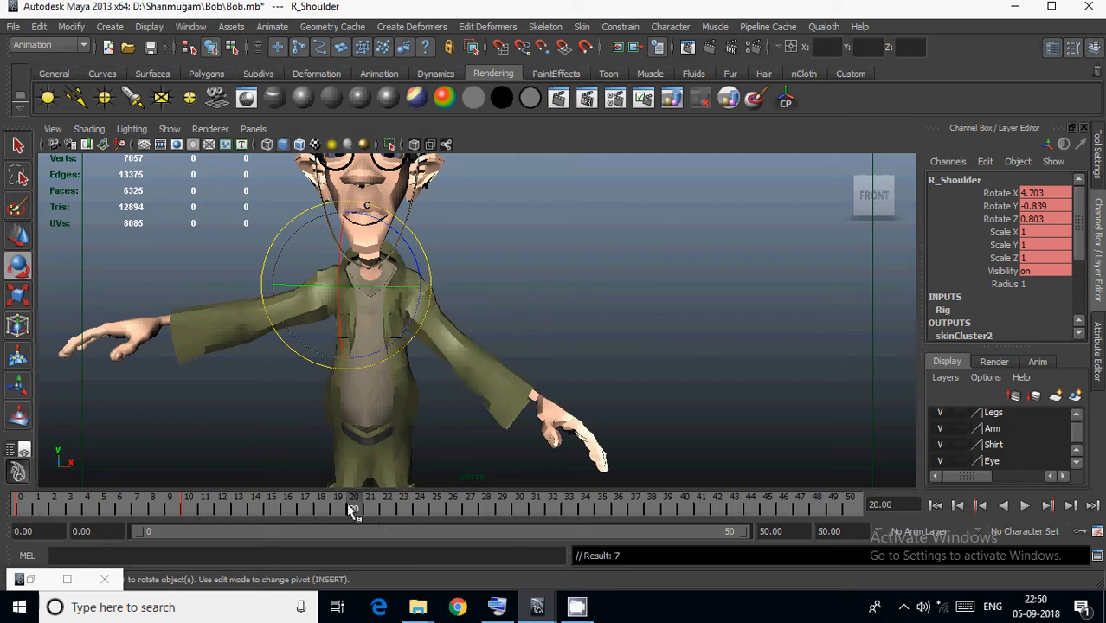
middle_drag(584, 421, 483, 390)
key(s)
key(s)
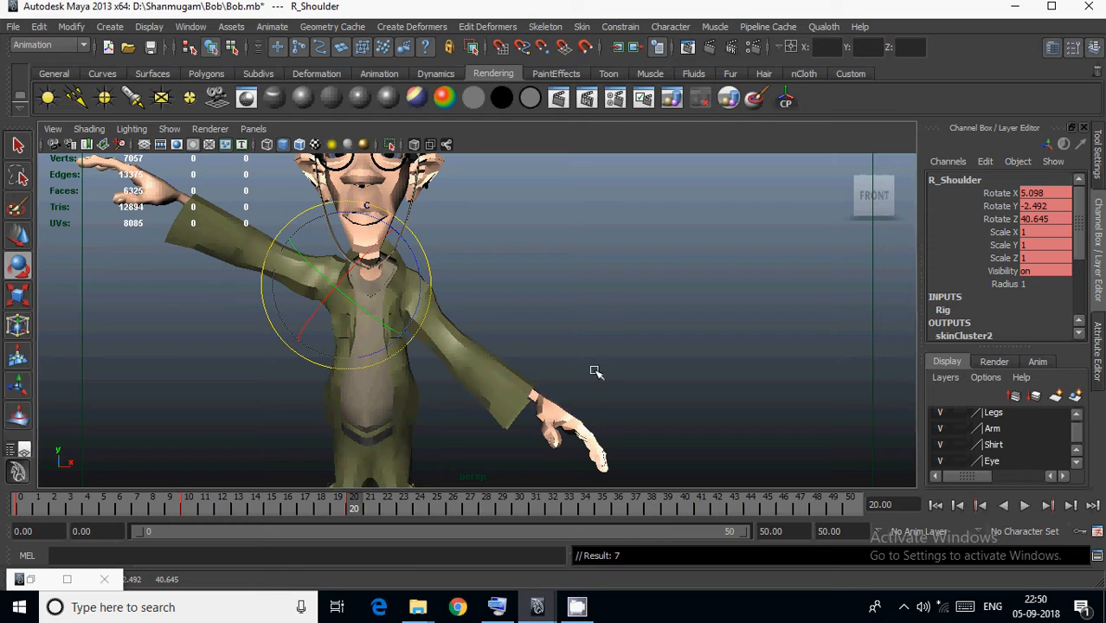
middle_drag(635, 345, 785, 324)
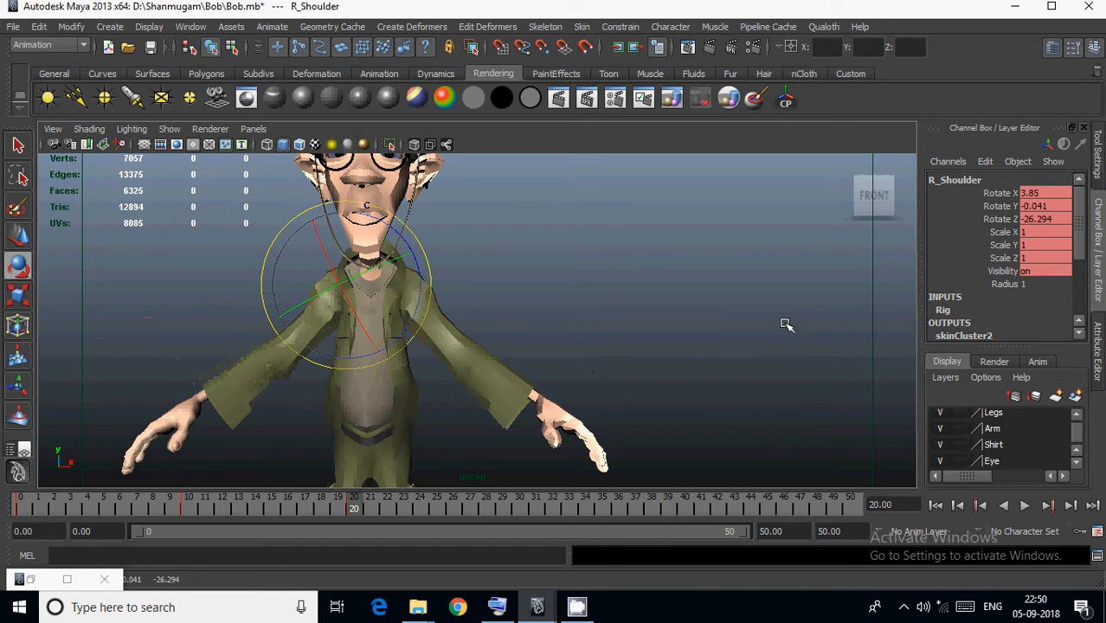
key(s)
Key the right shoulder raised to Rotate Z 58.583 at frame 30 and lowered to -23.319 at frame 40.
click(519, 508)
mouse_move(498, 418)
middle_down()
mouse_move(519, 403)
mouse_move(498, 415)
middle_up()
key(s)
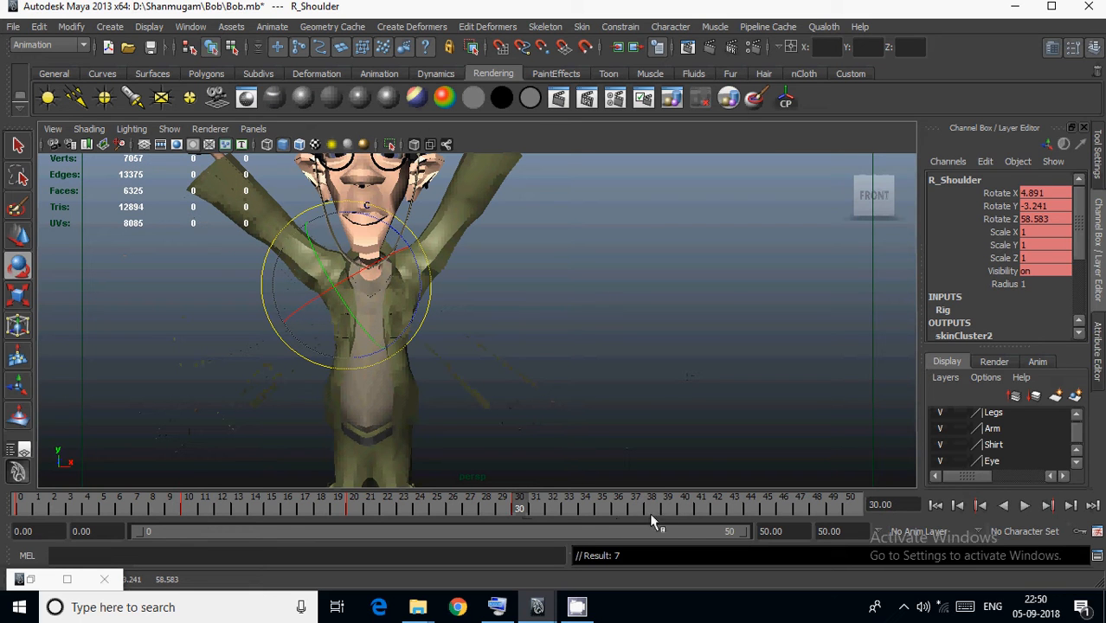
click(684, 508)
middle_drag(677, 484, 846, 300)
key(s)
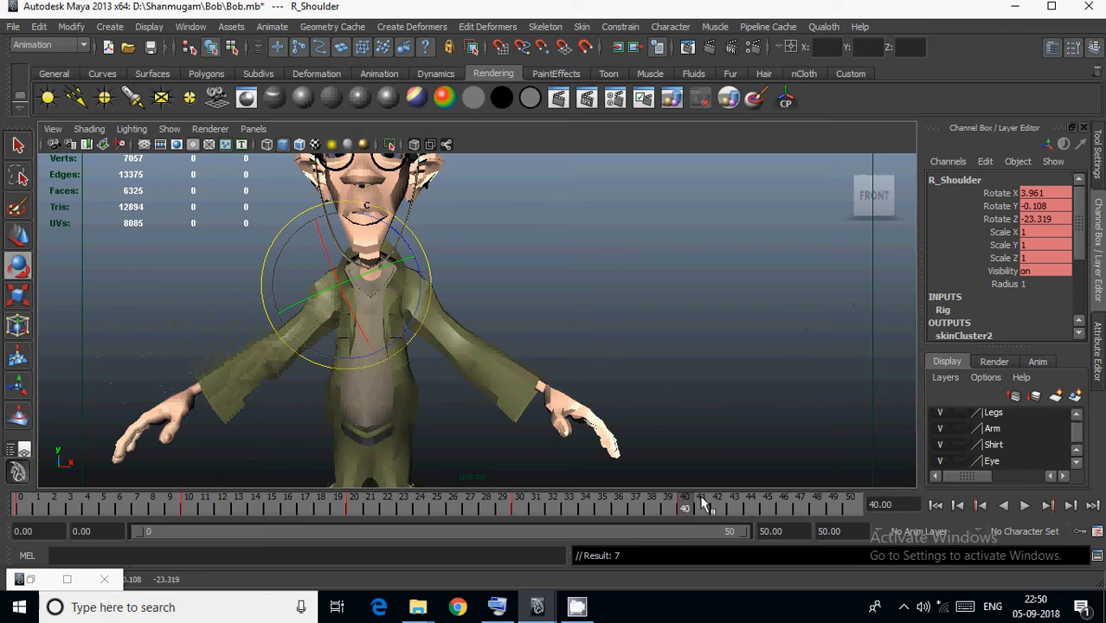
Key the right shoulder raised to Rotate Z 50.501 at frame 50 and play back the arm animation.
click(852, 507)
middle_drag(852, 508, 569, 439)
key(s)
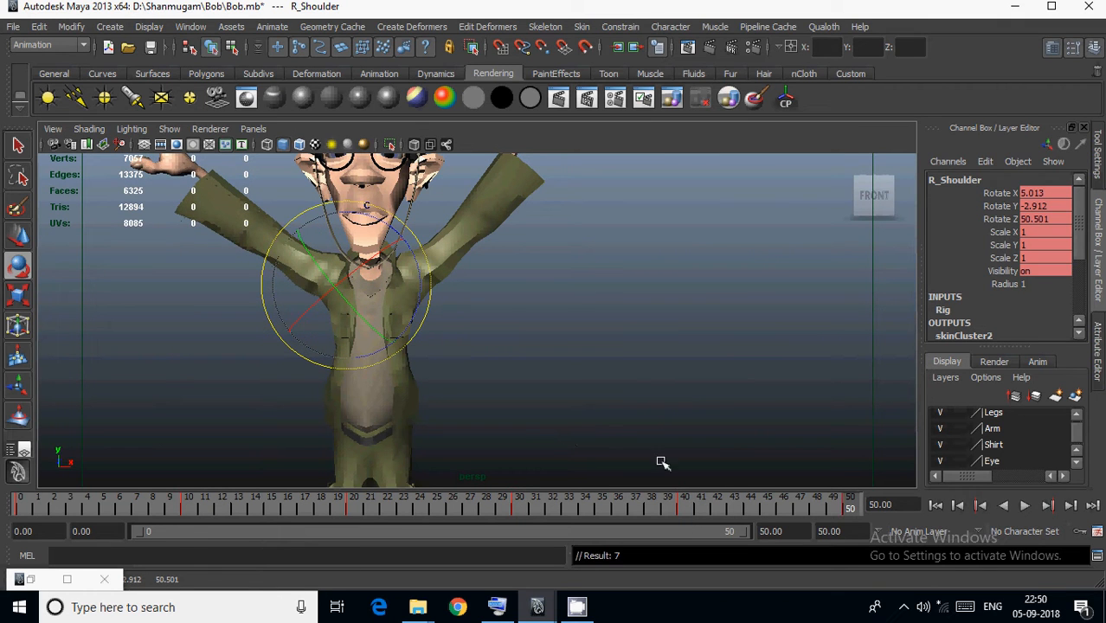
key(alt+v)
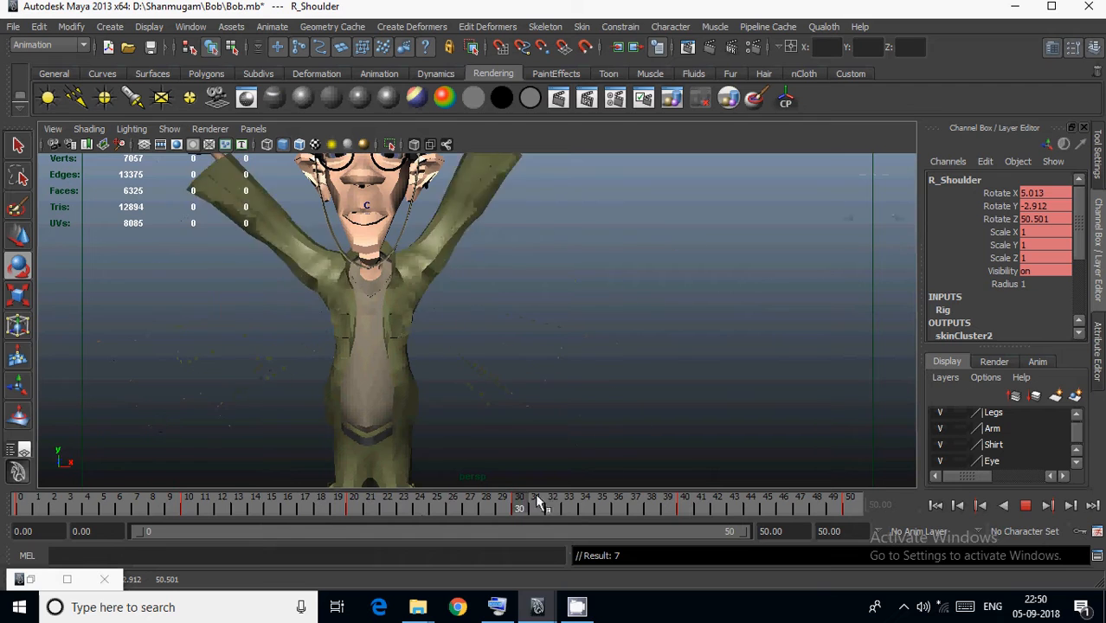
key(alt+v)
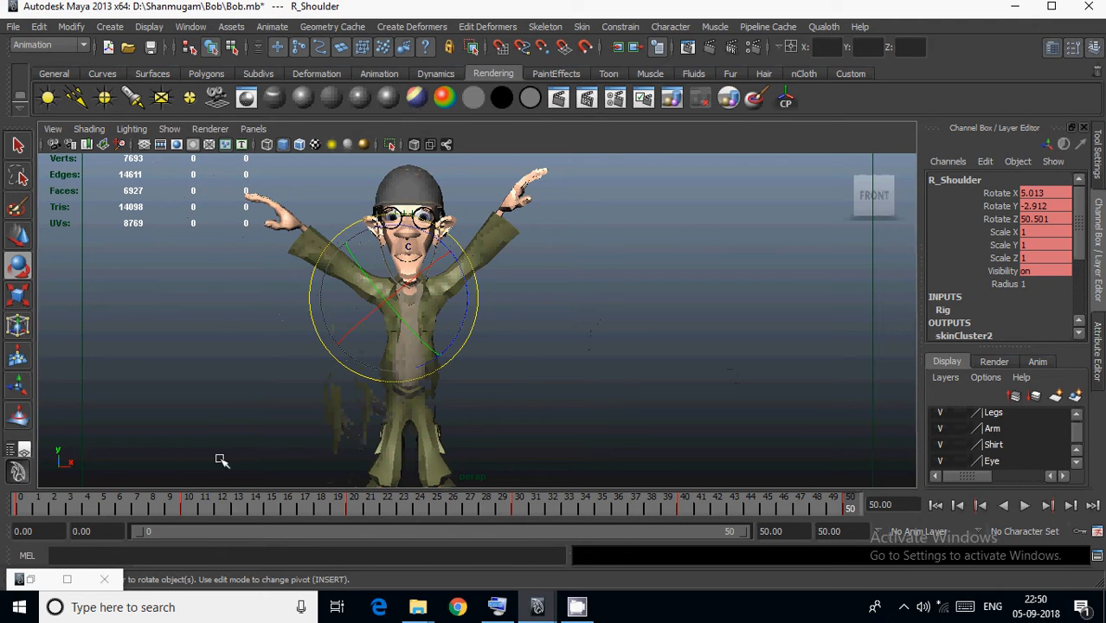
Return to frame 0 and group all Outliner nodes from RBootCover through BobScaleAll, leaving out the jacket and helmet.
click(26, 502)
click(512, 338)
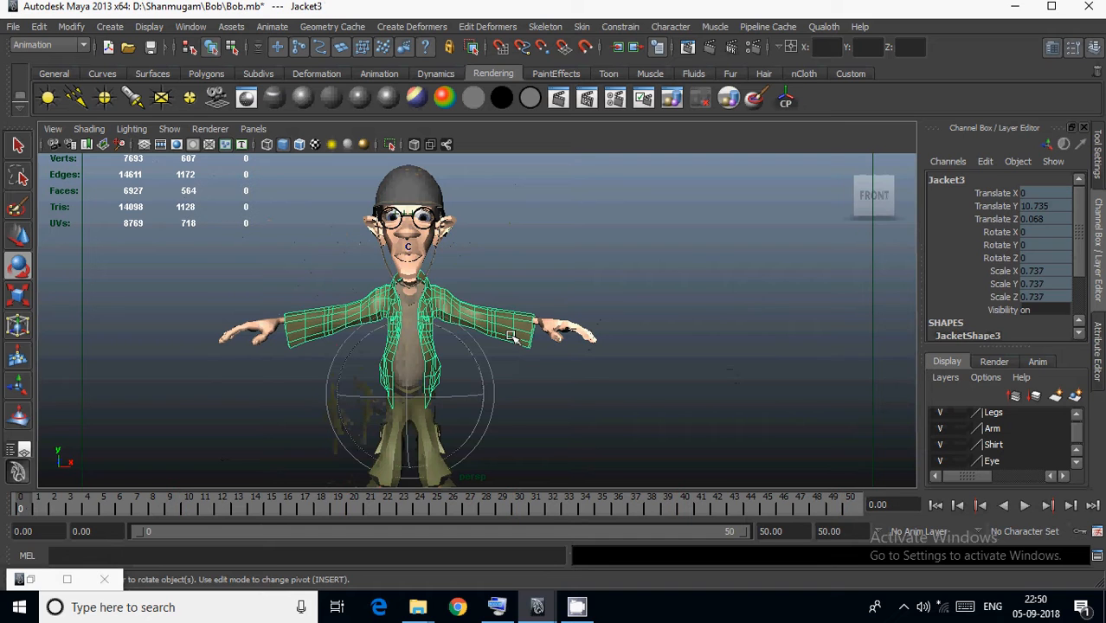
click(191, 27)
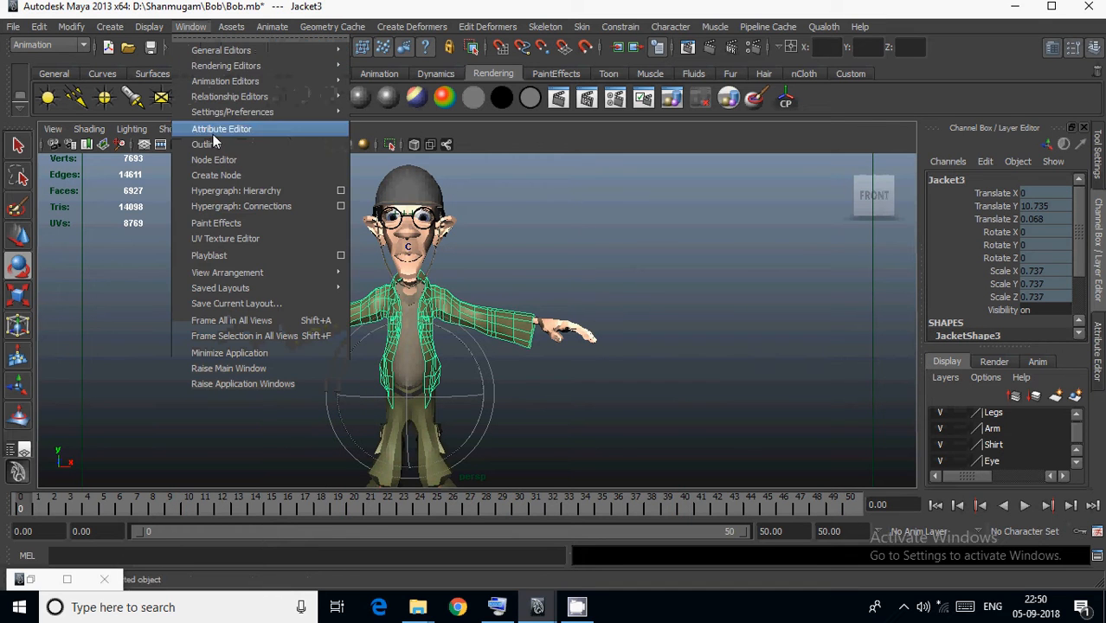
click(216, 146)
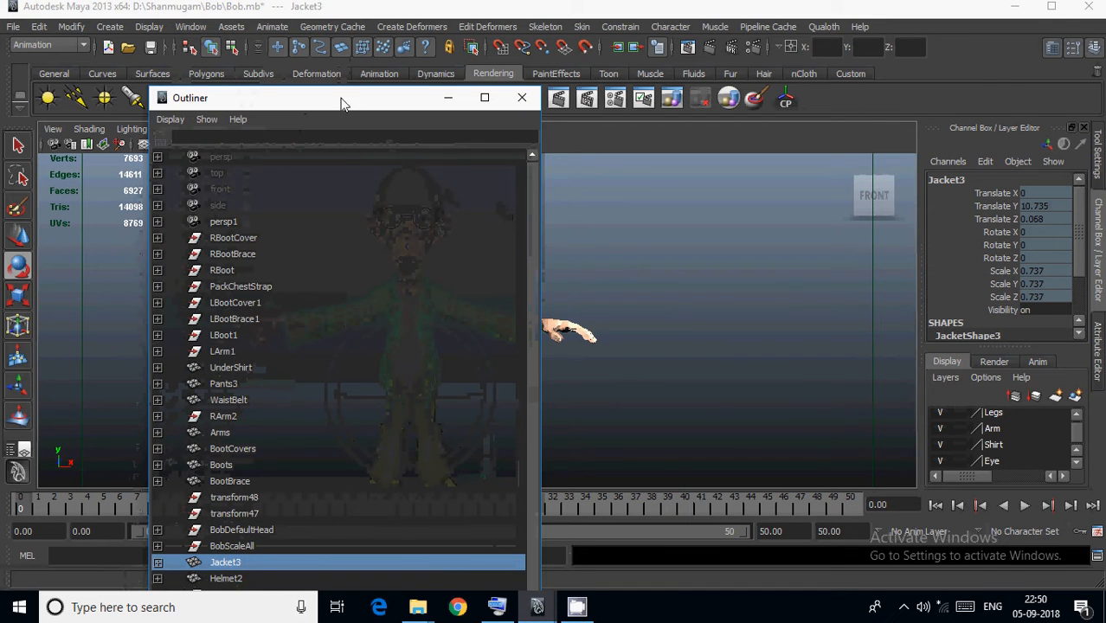
drag(342, 104, 788, 65)
click(703, 197)
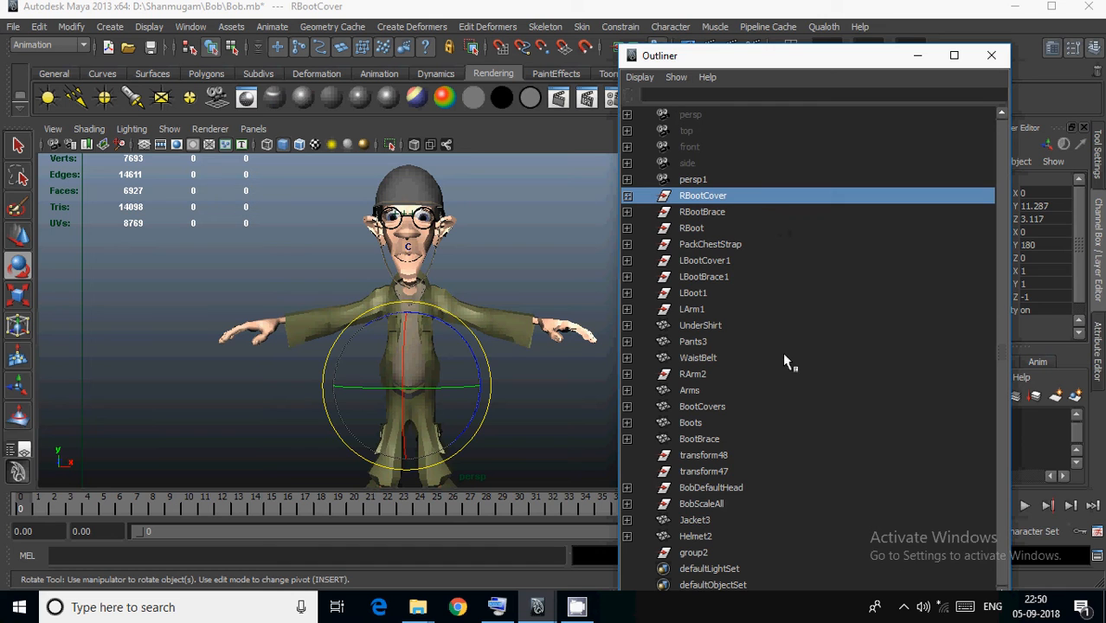
shift+click(702, 504)
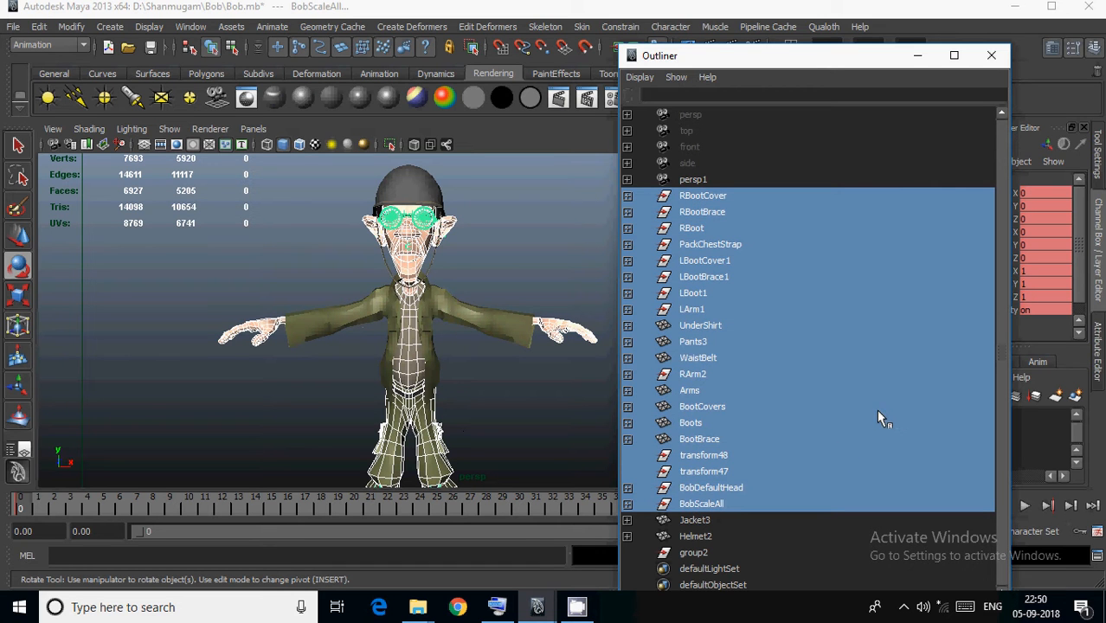
key(ctrl+g)
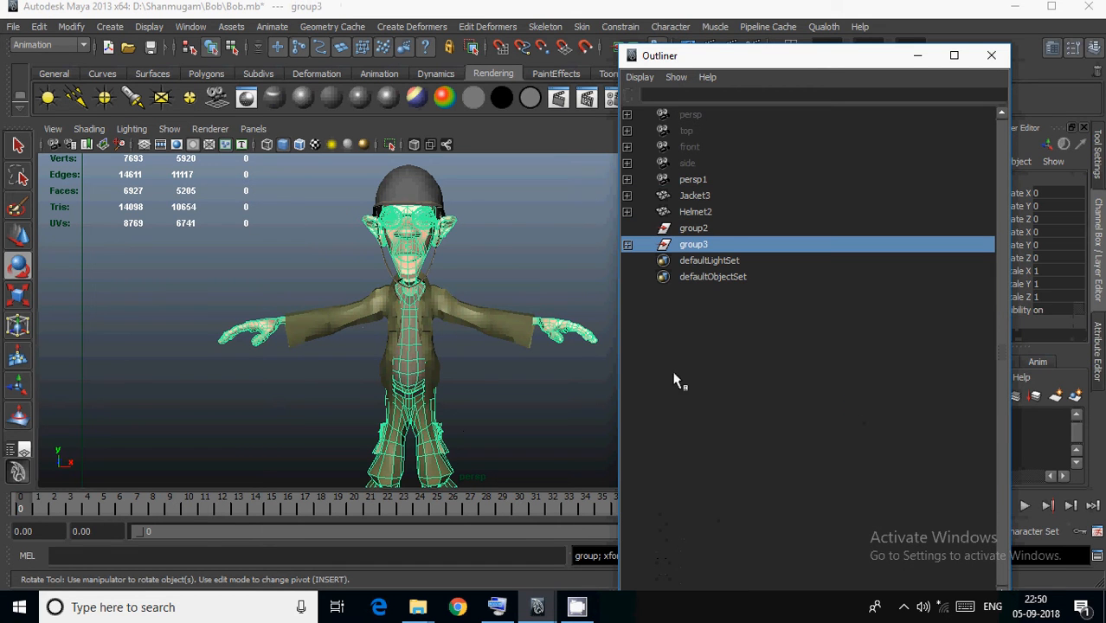
Parent Helmet2 under group3.
click(705, 197)
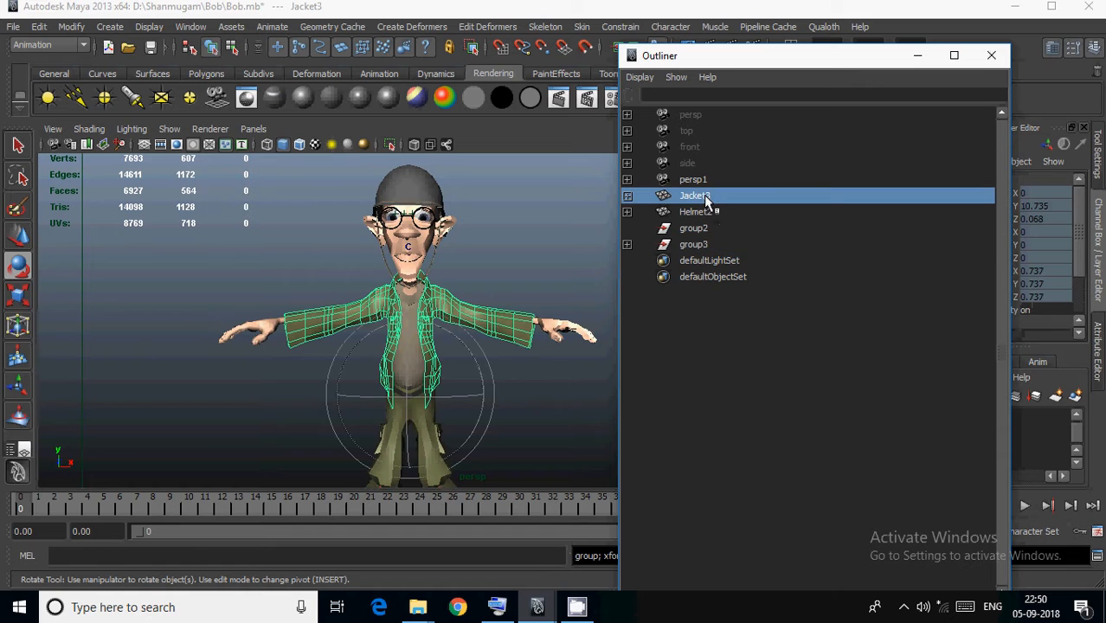
click(714, 211)
middle_drag(715, 213, 707, 242)
Create a Qualoth cloth from the Jacket3 mesh.
click(712, 196)
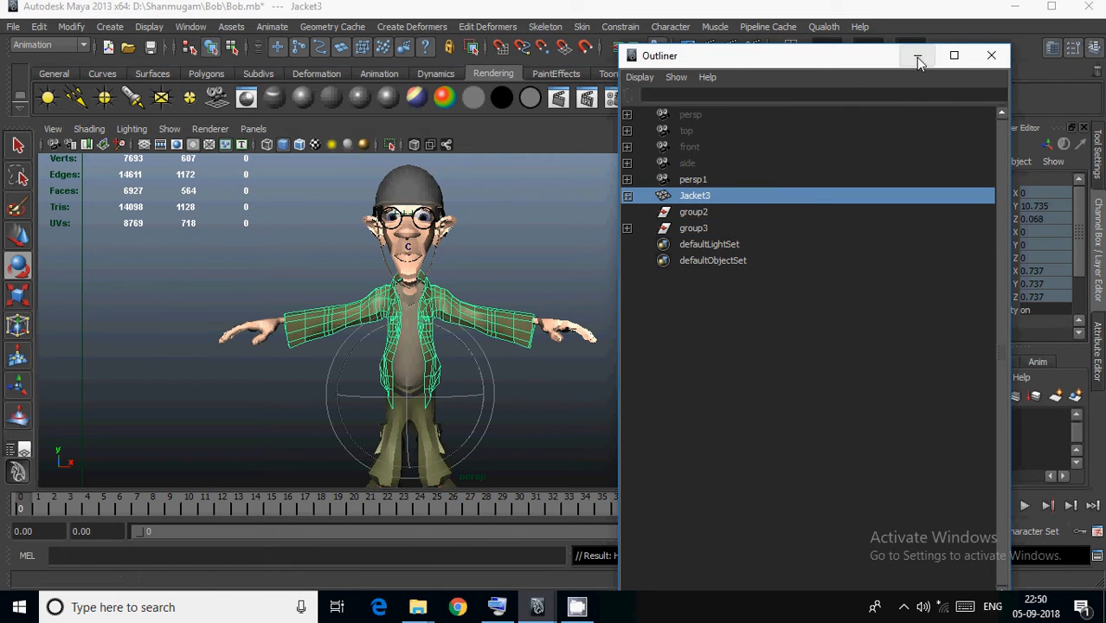
click(917, 54)
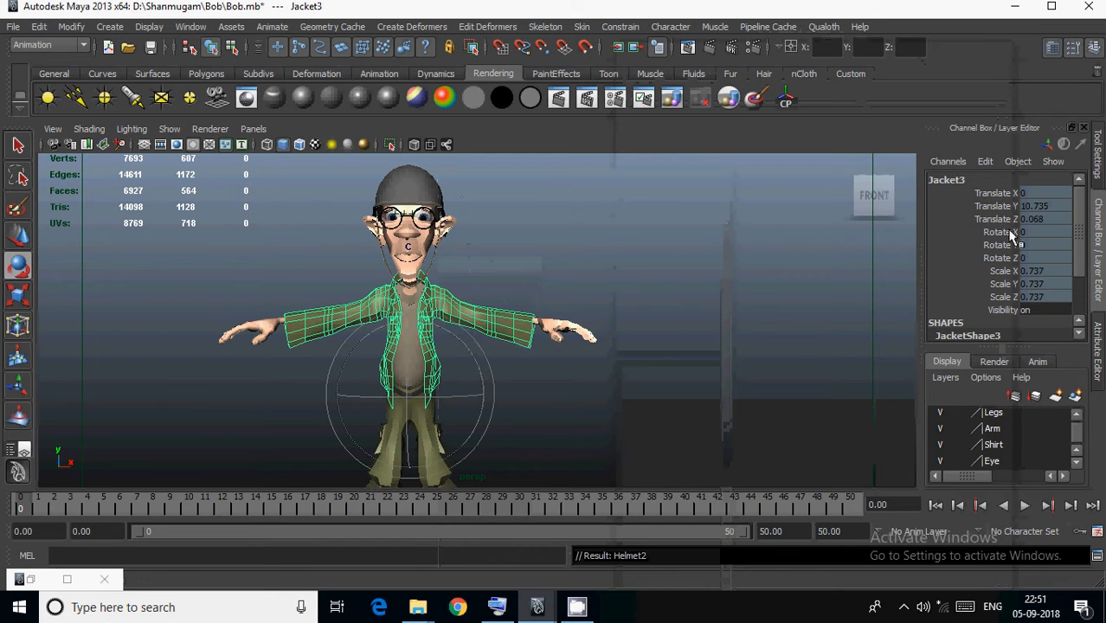
click(824, 27)
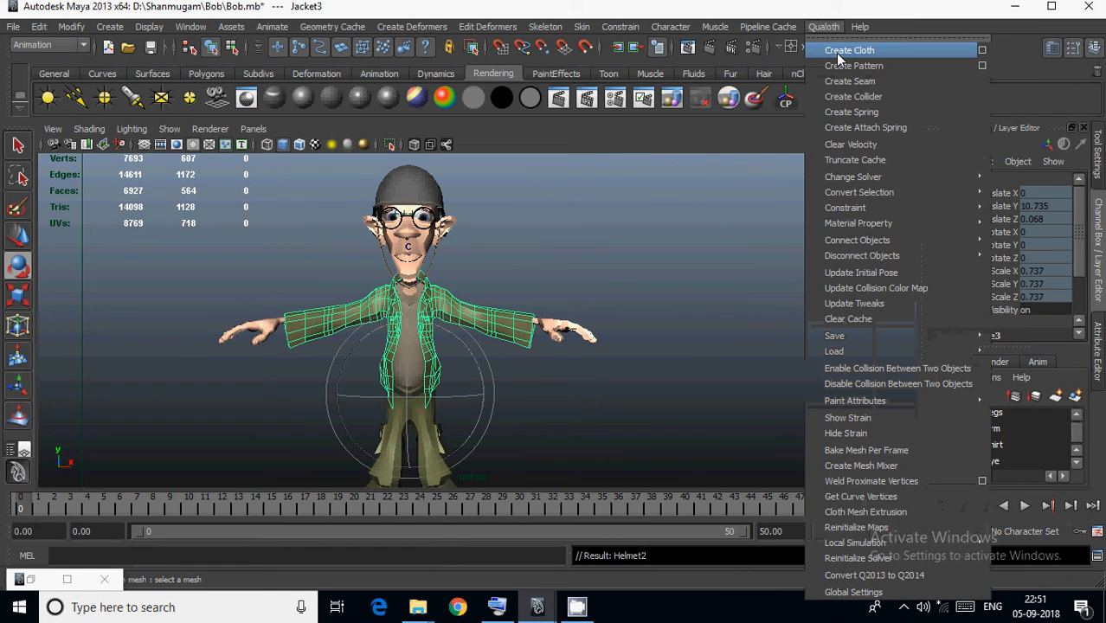
click(837, 52)
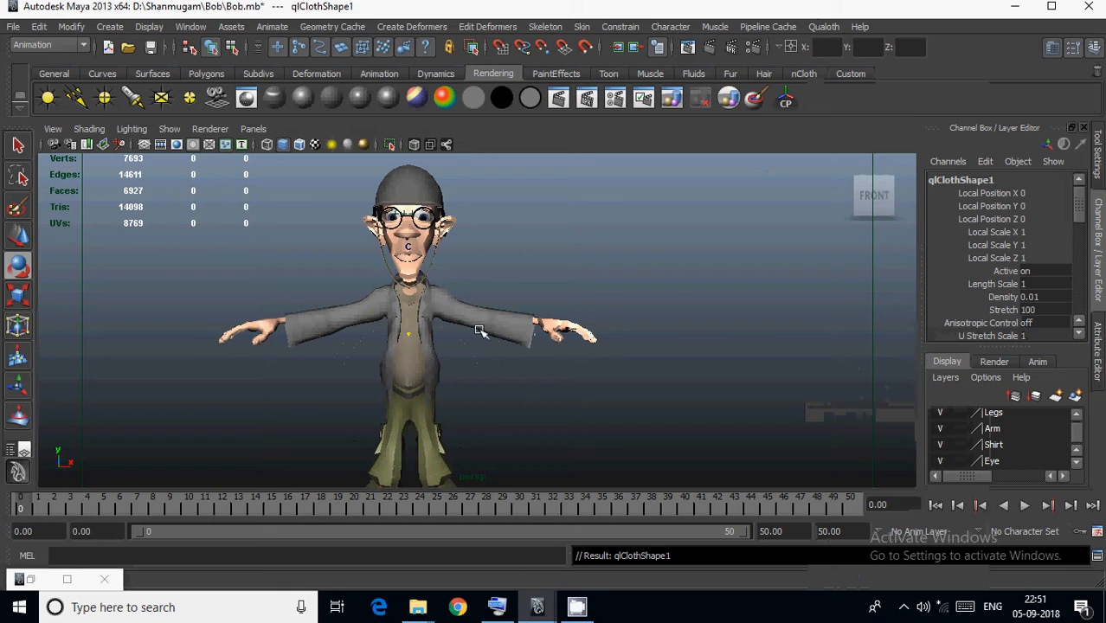
alt+middle_drag(512, 344, 581, 335)
scroll(583, 336, up, 2)
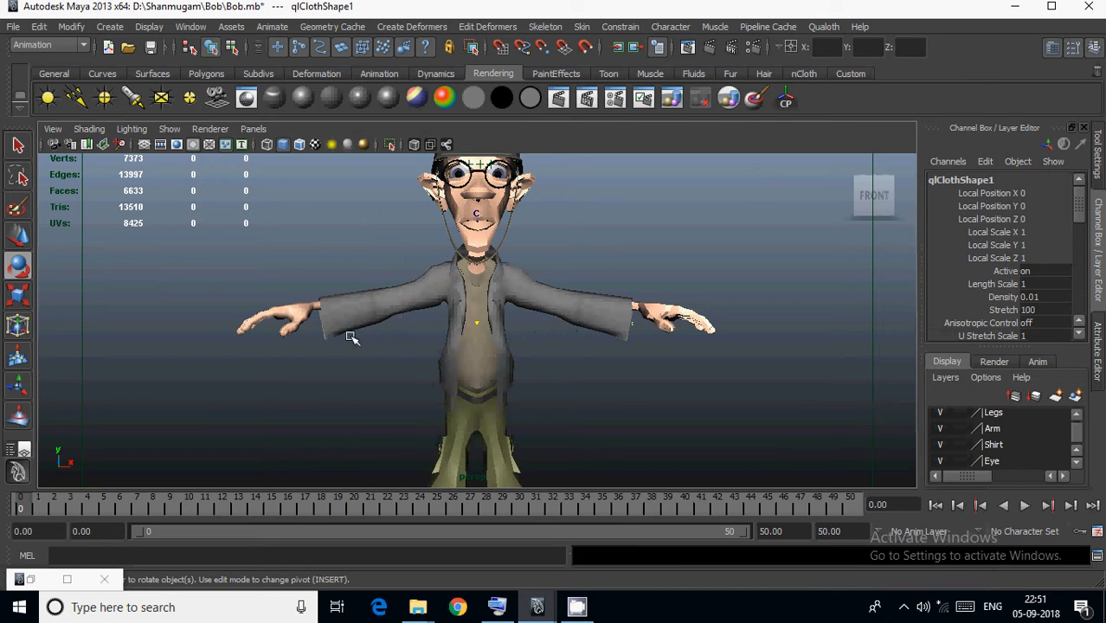
Rename the empty group2 as cloth.
click(31, 580)
click(725, 278)
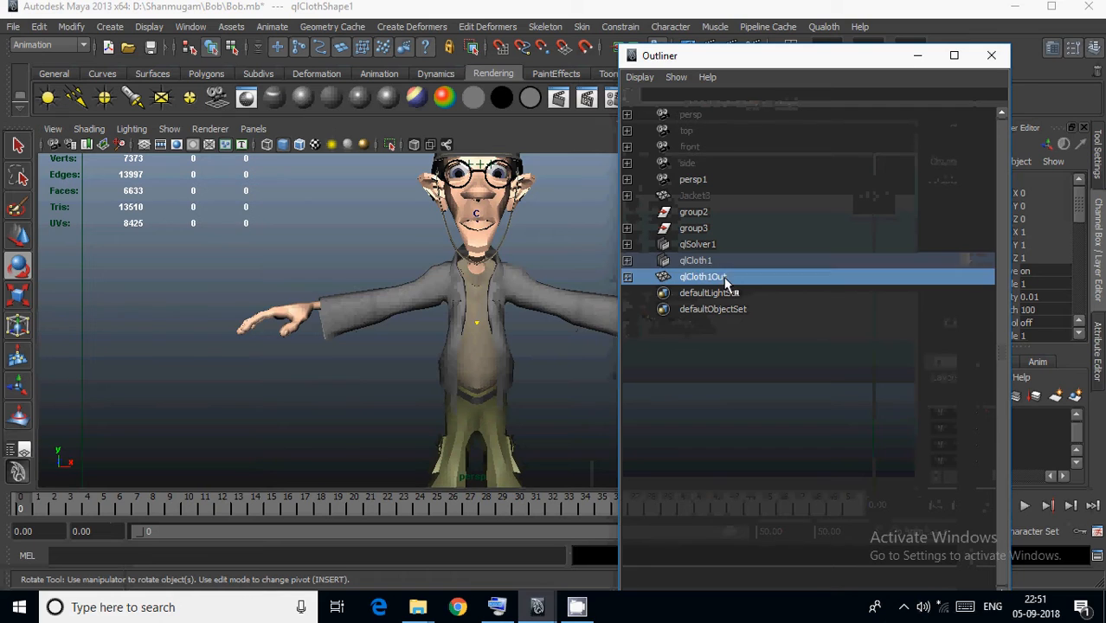
double_click(715, 214)
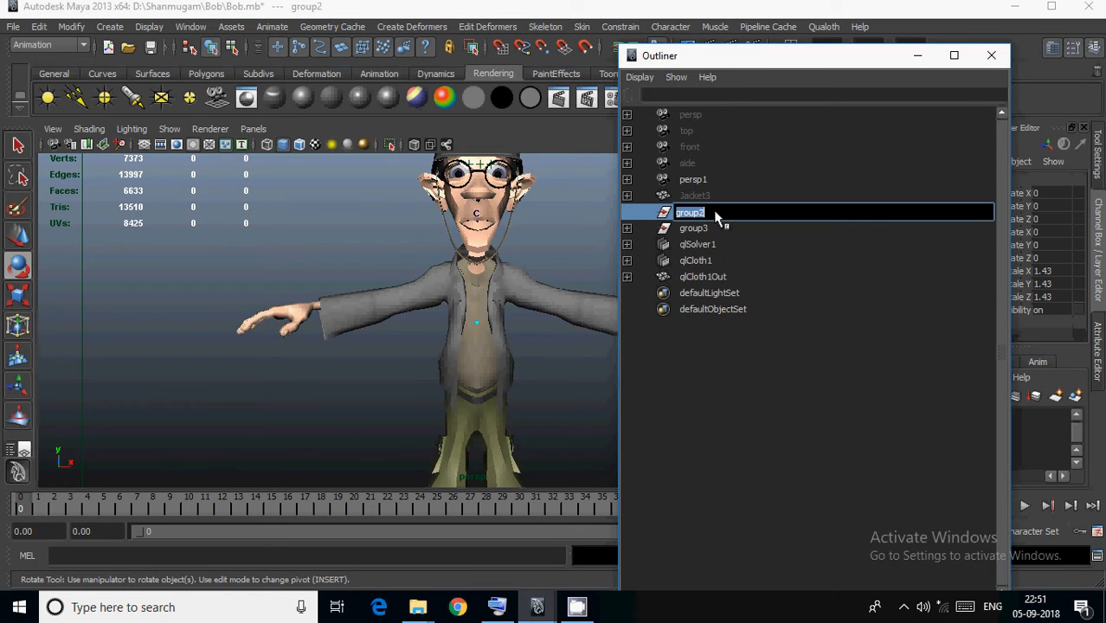
text(cloth)
key(Return)
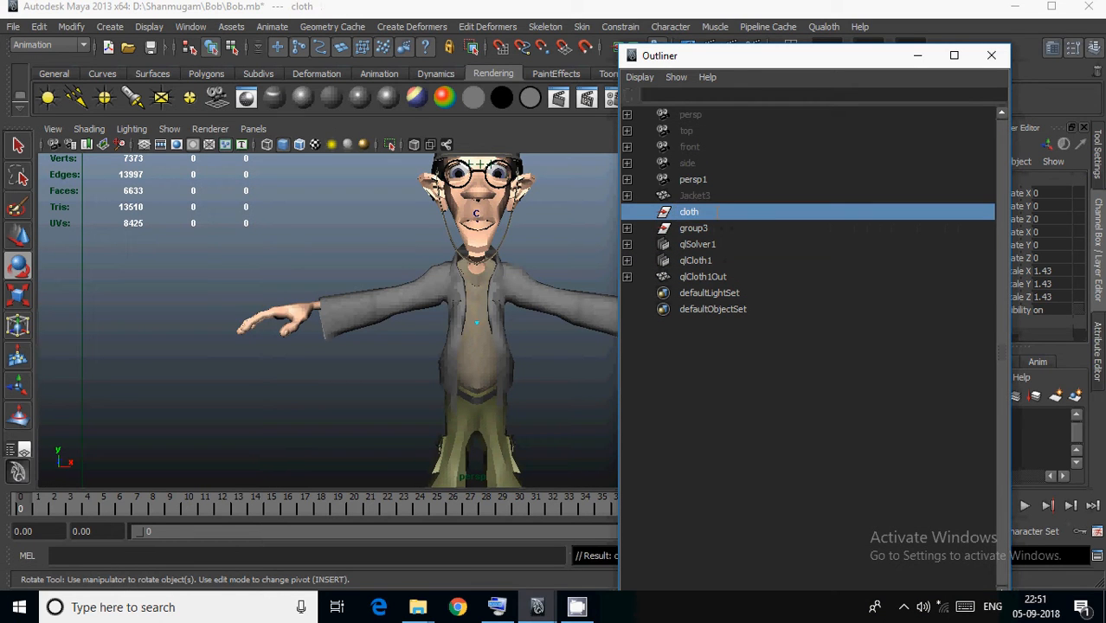
Parent qlSolver1, qlCloth1 and qlCloth1Out under the cloth group, expand it and select qlCloth1.
click(701, 244)
shift+click(705, 277)
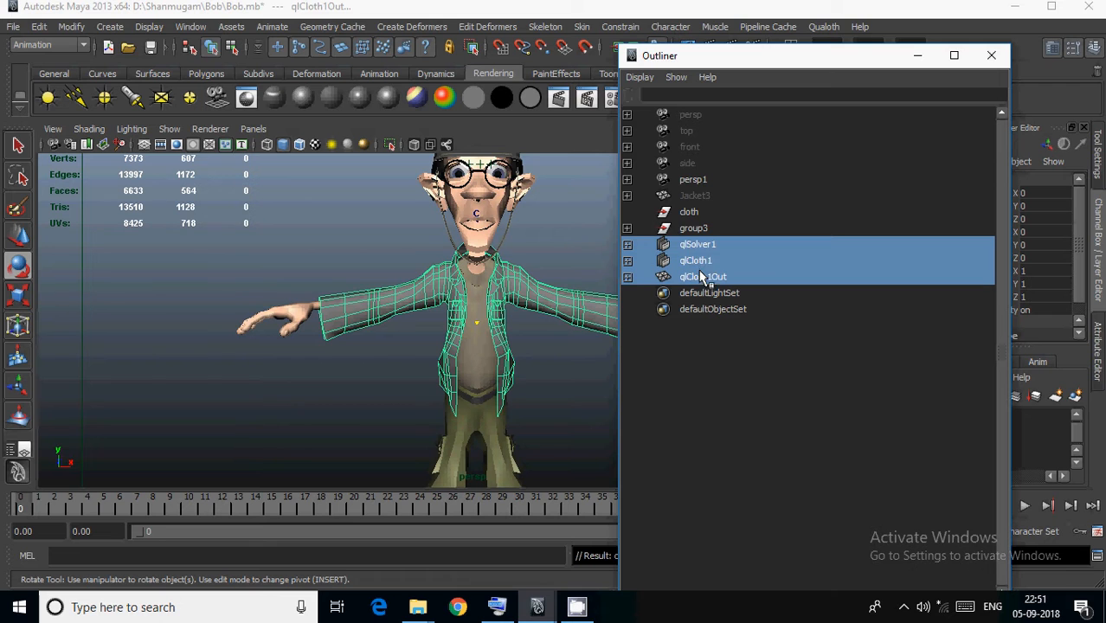
middle_drag(707, 247, 698, 216)
click(690, 212)
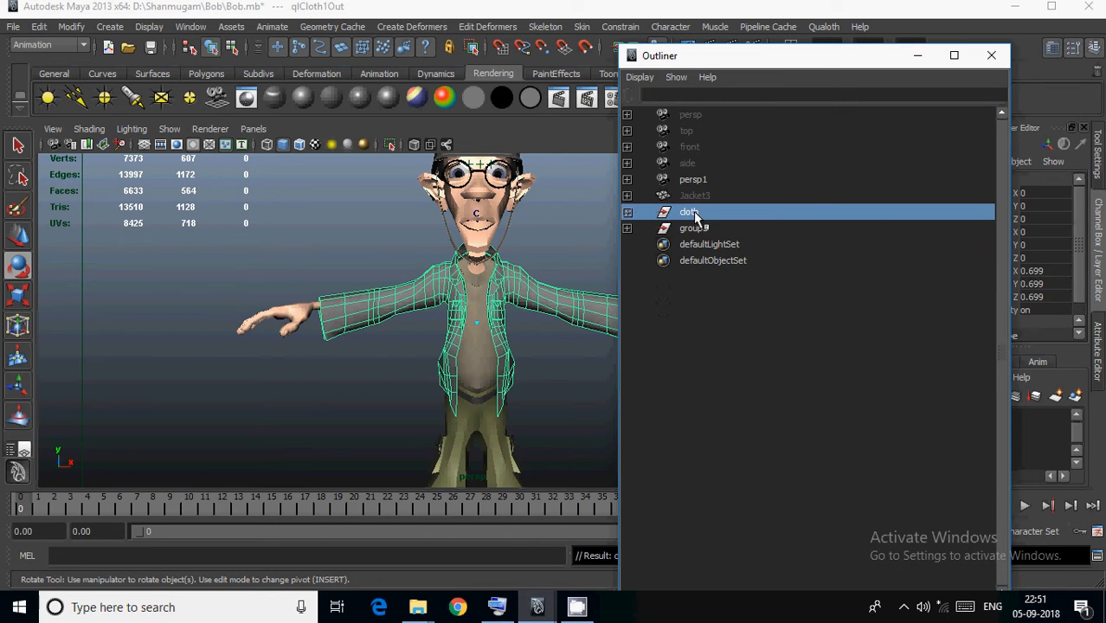
click(627, 213)
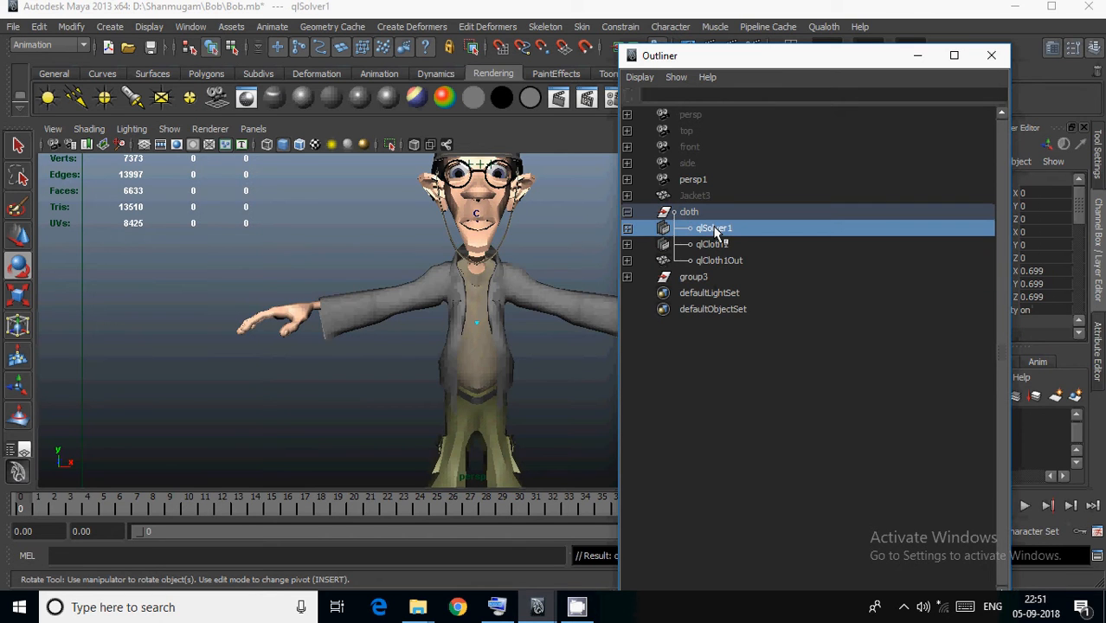
click(713, 229)
click(715, 242)
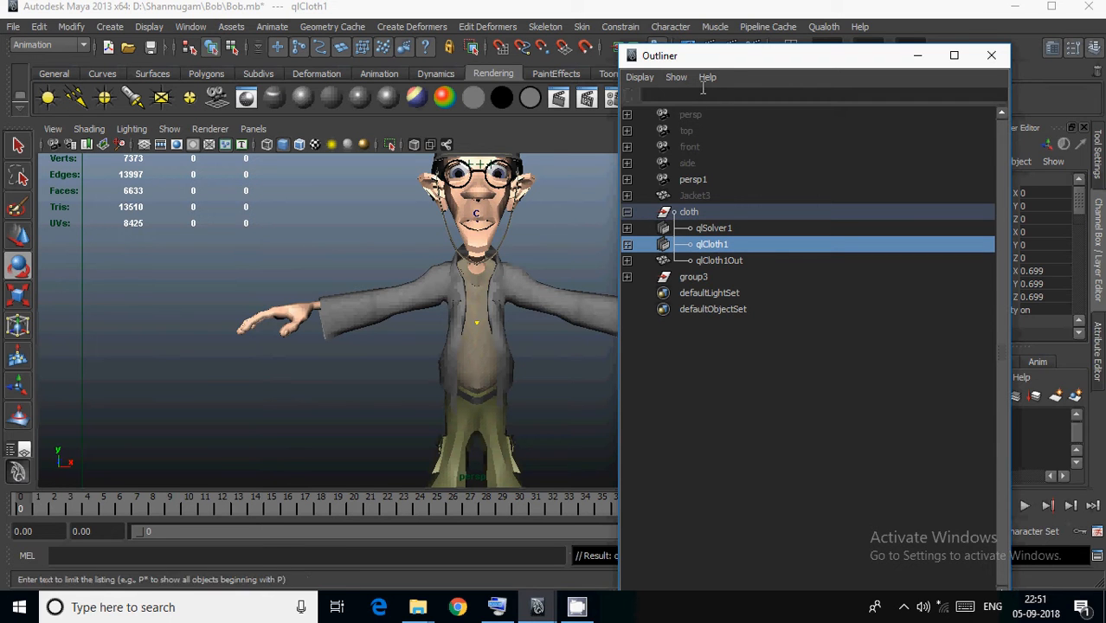
Clear the selection and hide the joints in the viewport so that the character meshes can be picked.
drag(744, 63, 861, 73)
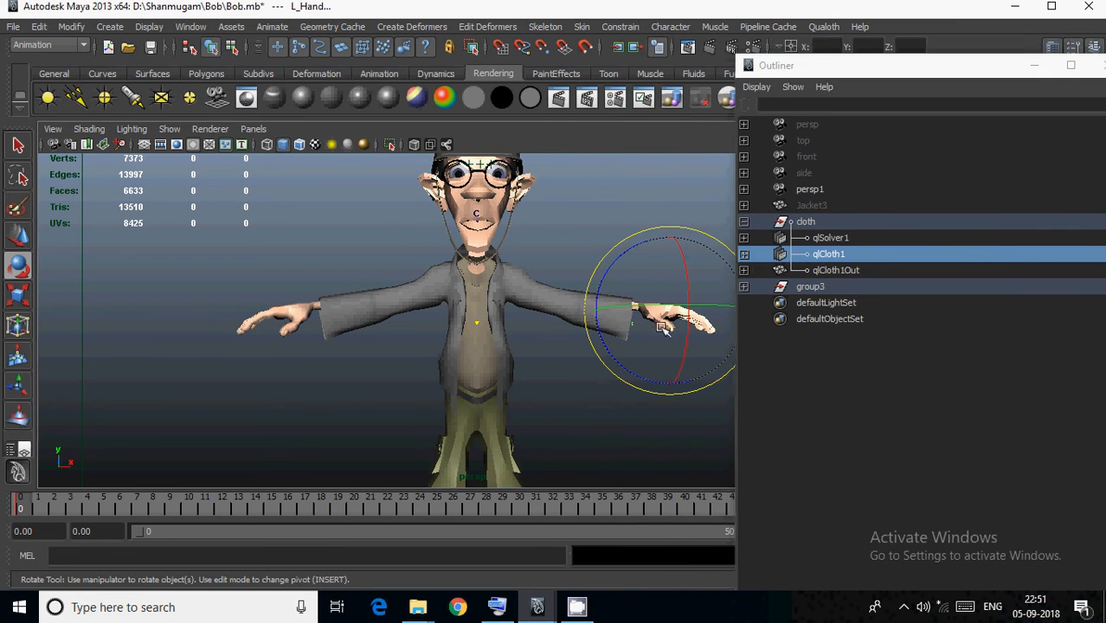
click(555, 454)
click(176, 131)
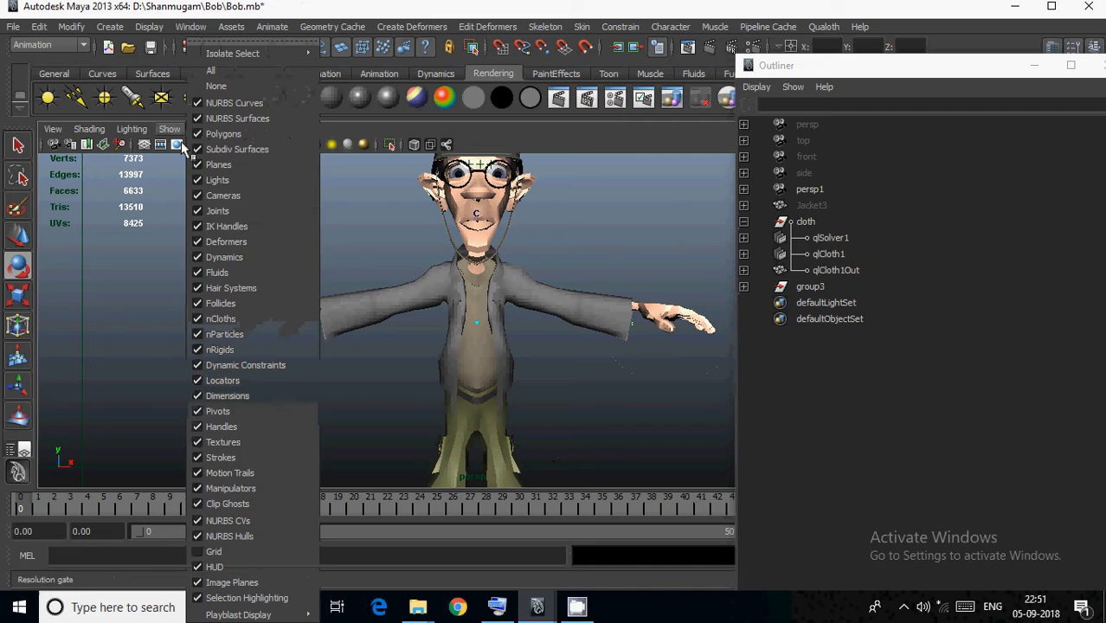
click(202, 215)
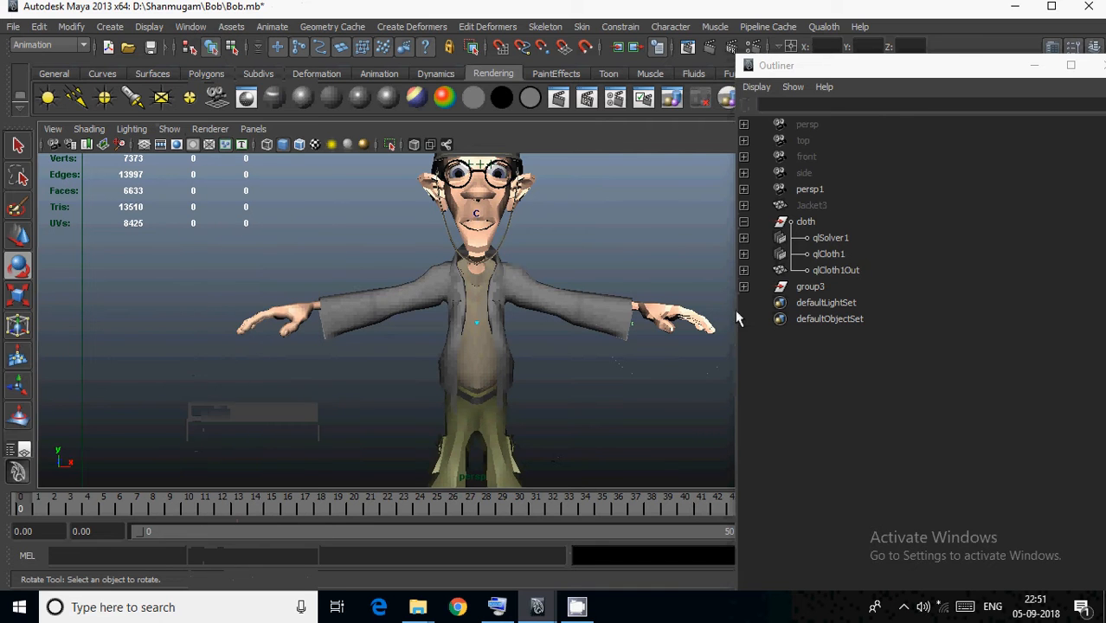
Create a Qualoth collider between qlCloth1 and the Arms mesh.
click(831, 253)
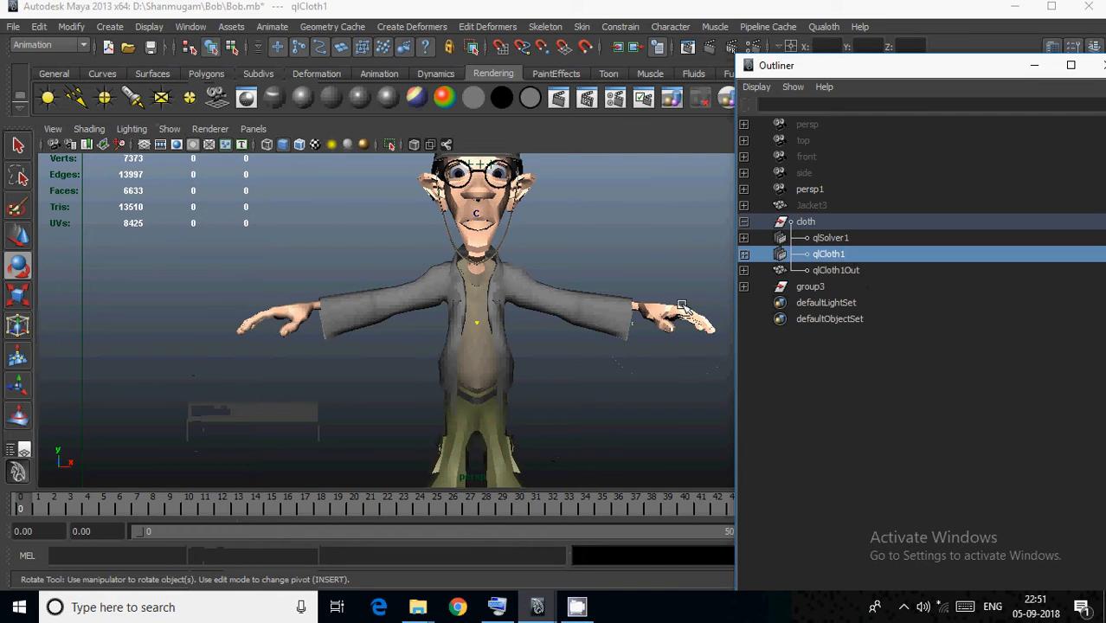
click(824, 27)
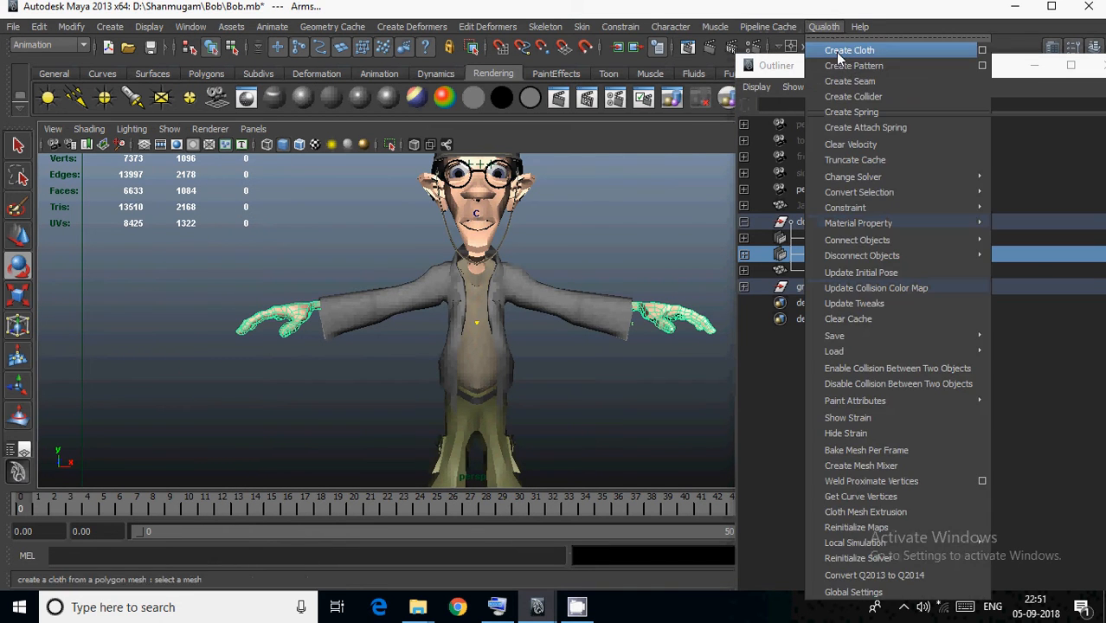
click(847, 97)
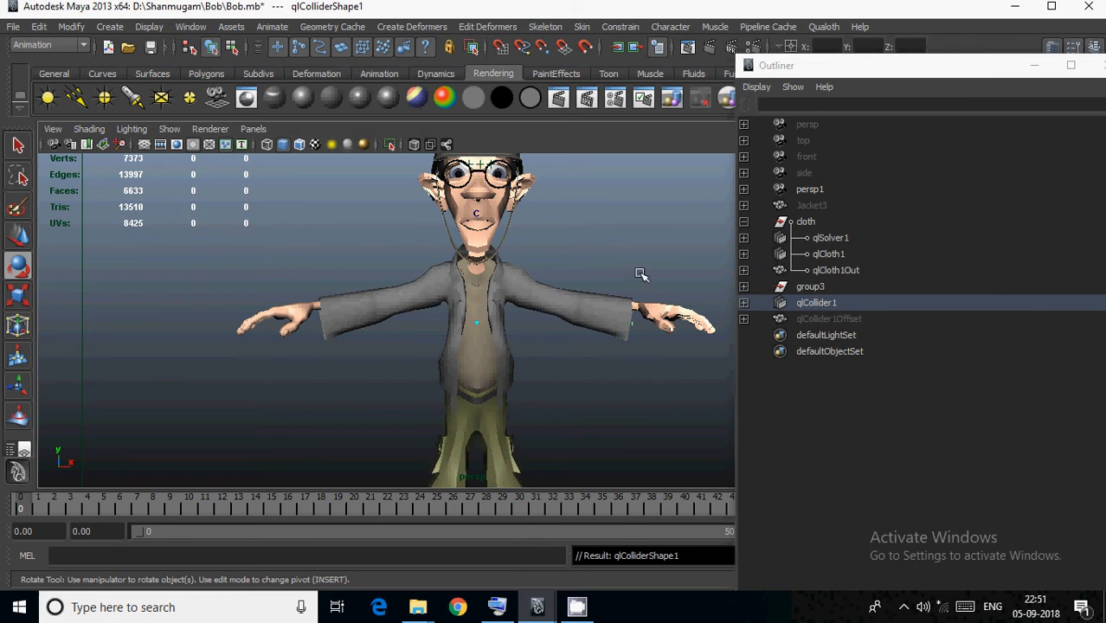
Create a Qualoth collider between qlCloth1 and the UnderShirt mesh.
click(648, 309)
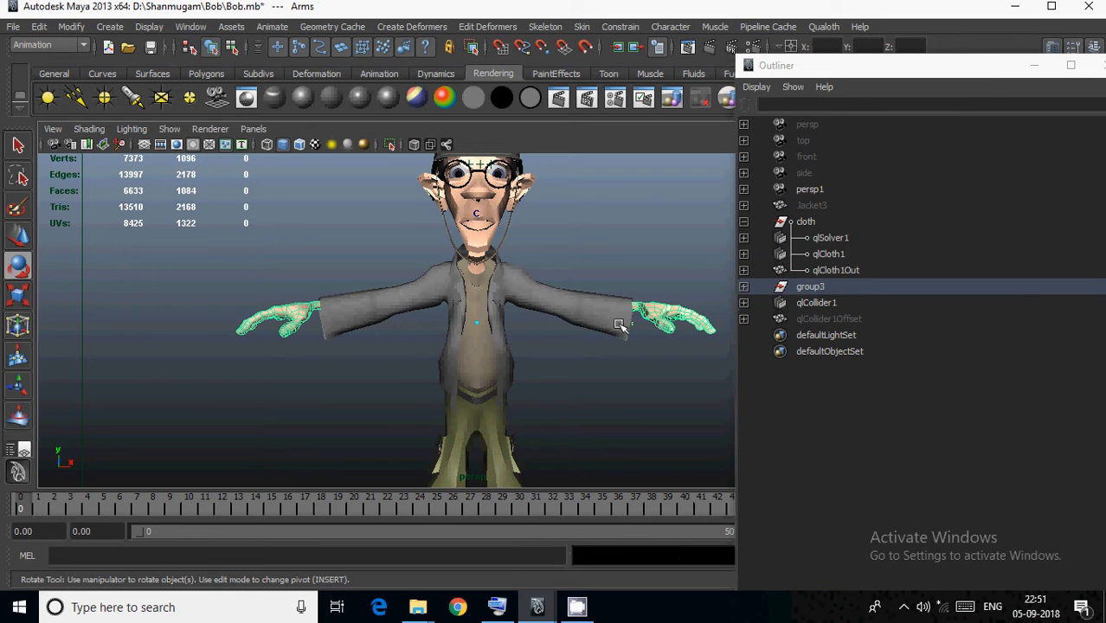
click(838, 253)
shift+click(483, 340)
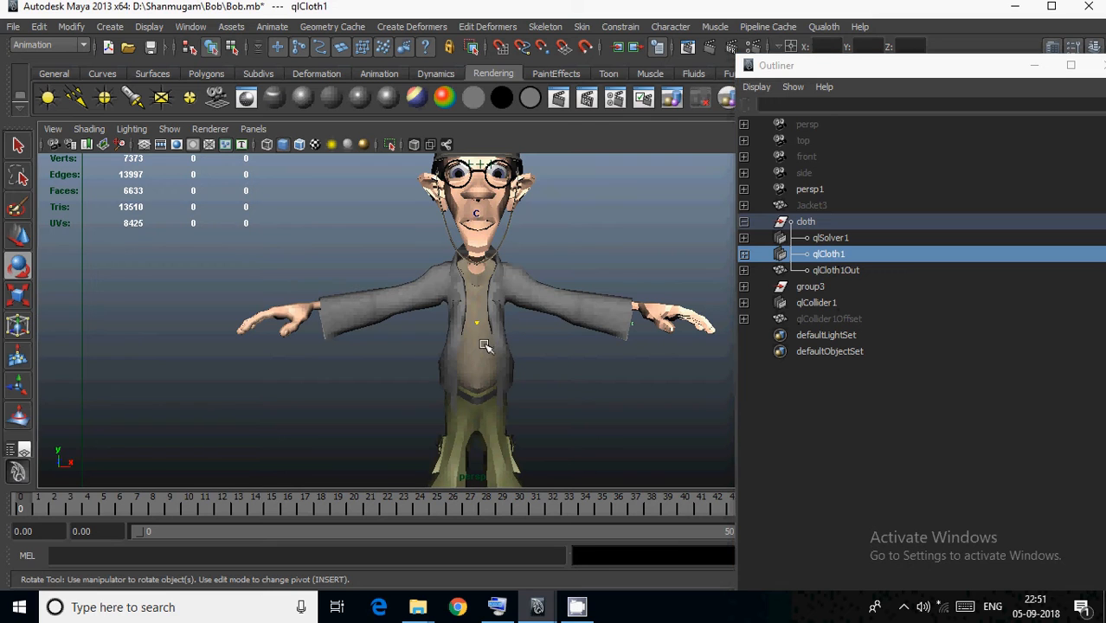
click(825, 26)
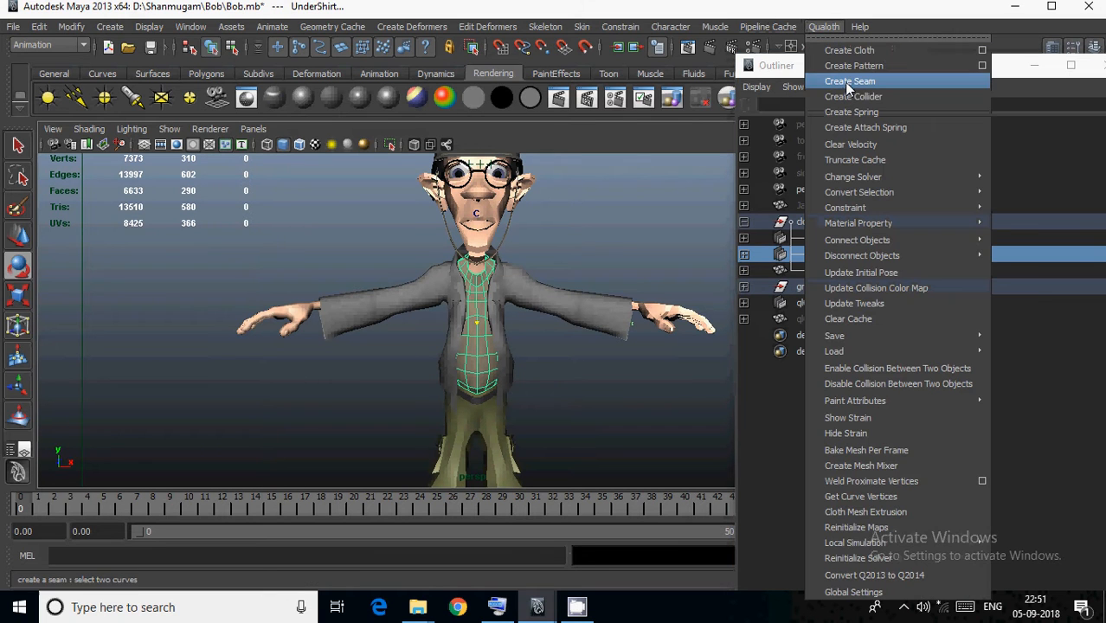
click(871, 100)
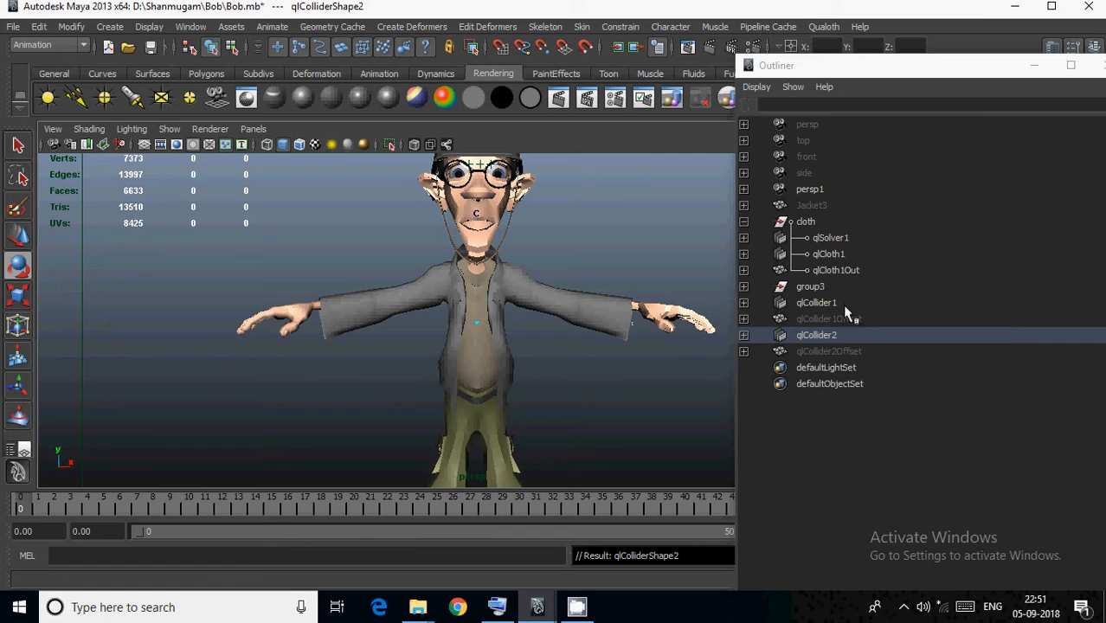
Set Frame Samples to 6 in the simulator attributes of qlCloth1's solver, qlSolverShape1.
click(844, 303)
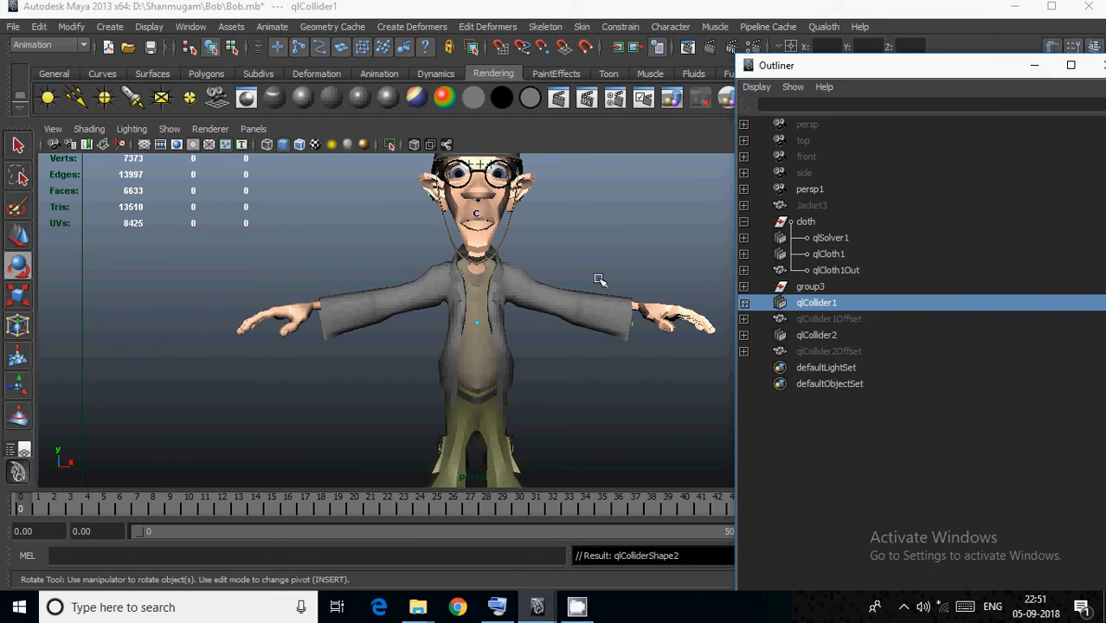
drag(987, 69, 603, 91)
click(460, 275)
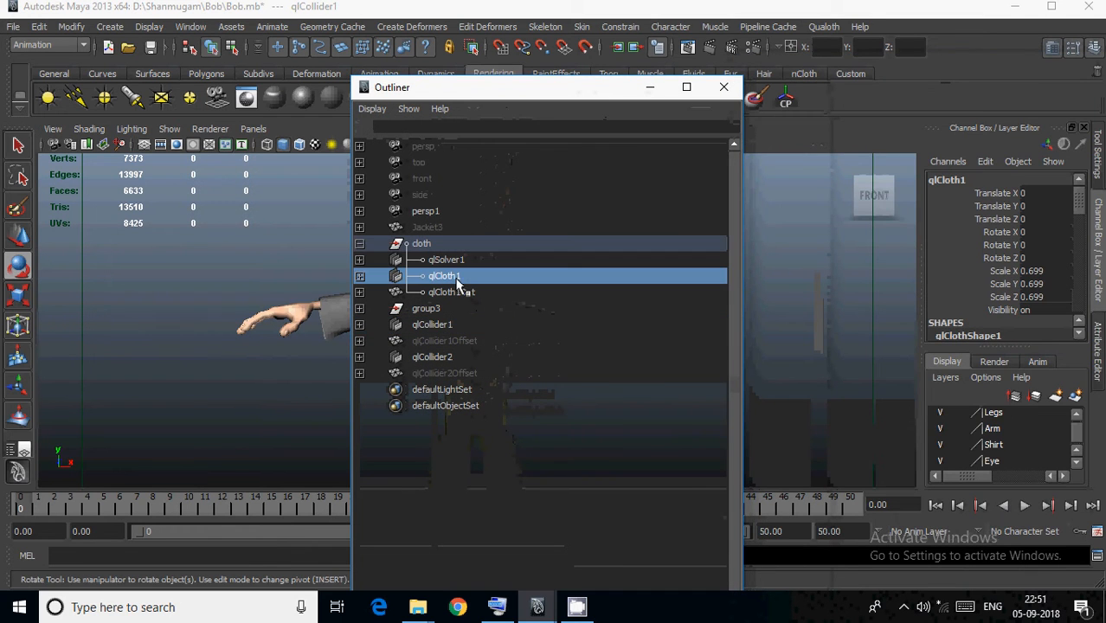
click(1098, 344)
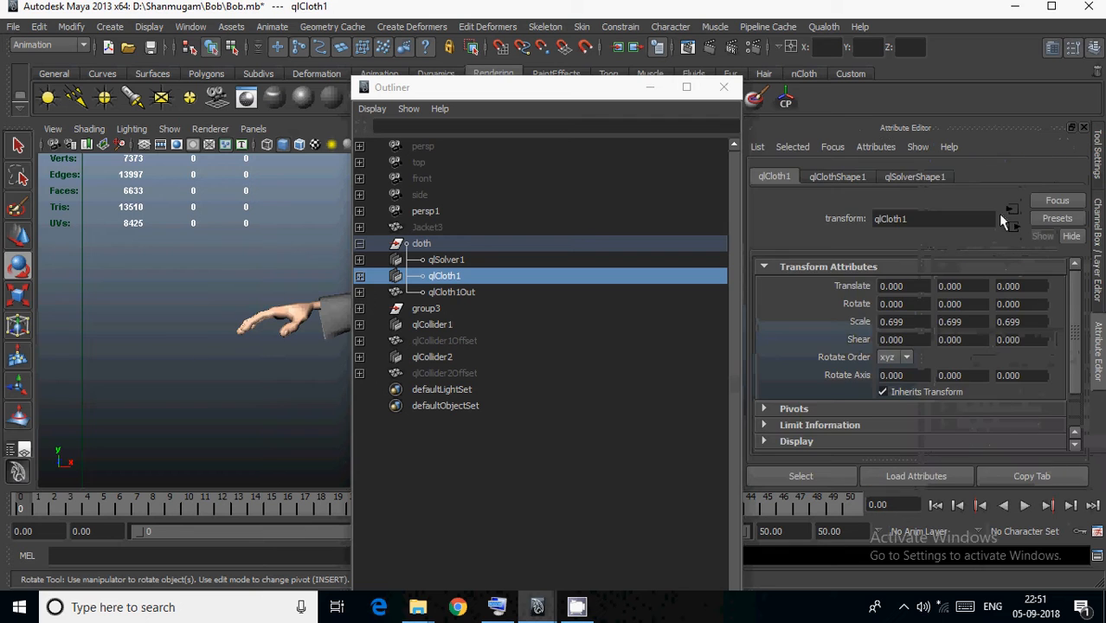
click(921, 178)
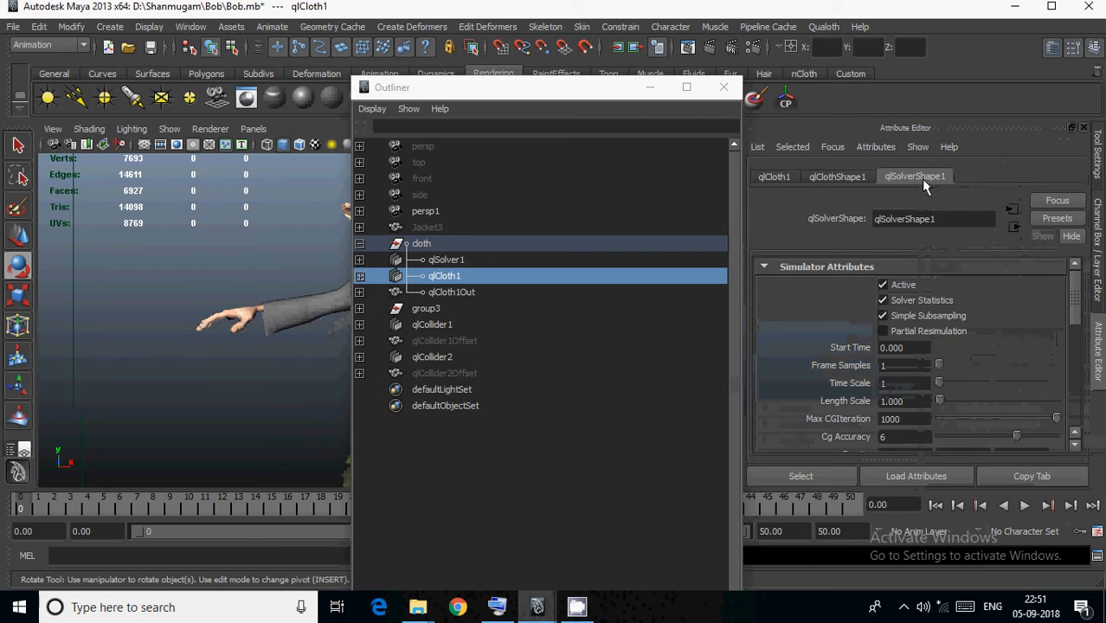
click(904, 365)
text(6)
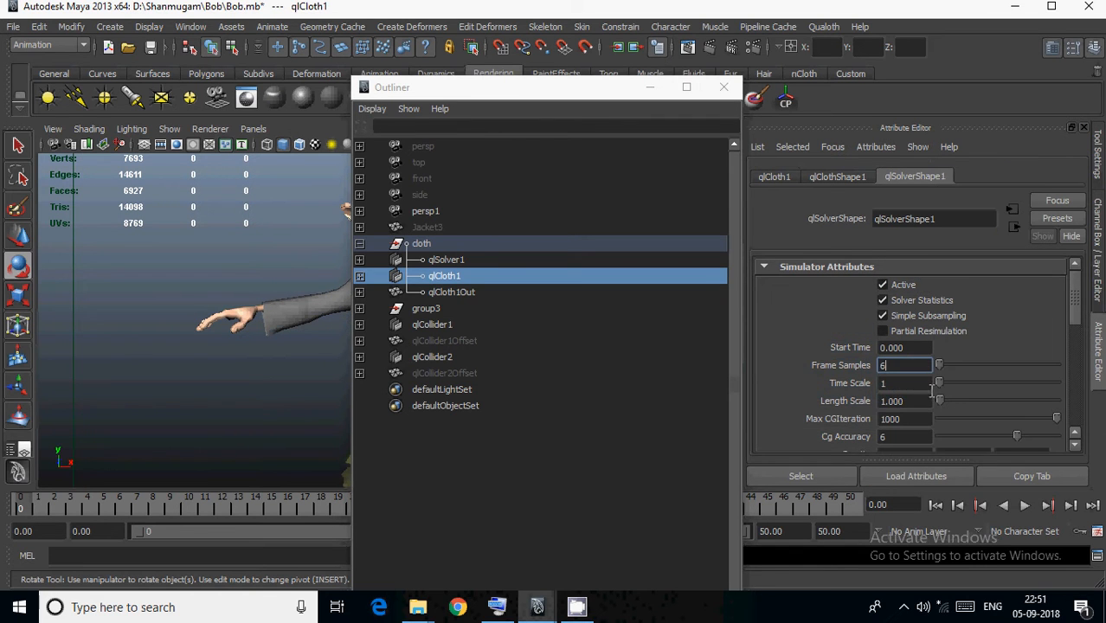
scroll(927, 381, down, 3)
scroll(910, 329, down, 5)
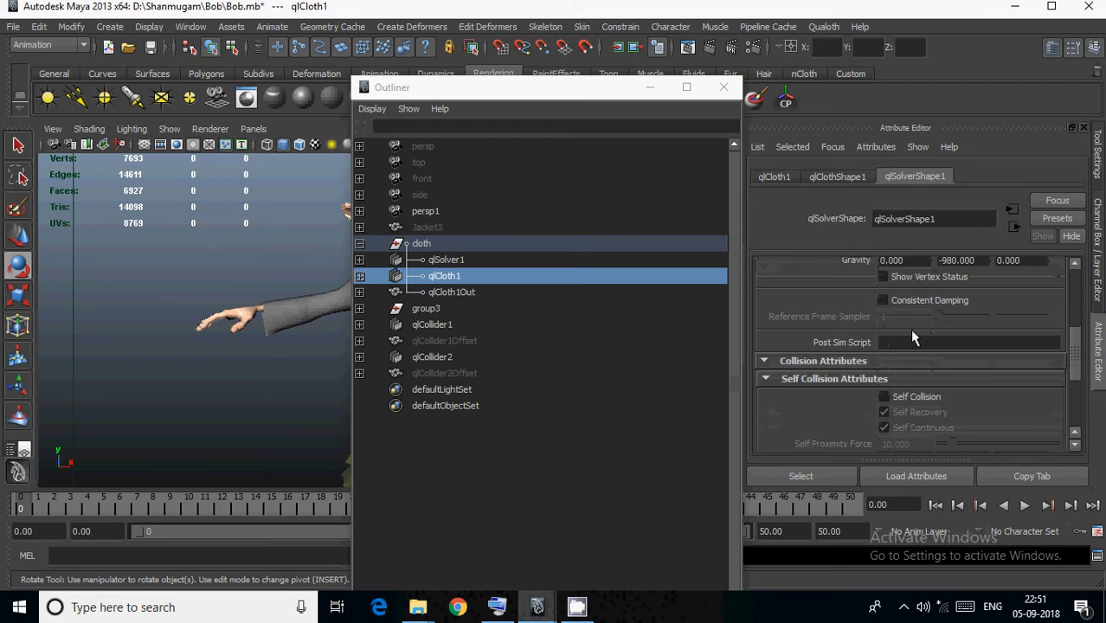
Enable Self Collision on qlSolverShape1 and set the Density of qlClothShape1 to 0.5.
click(896, 301)
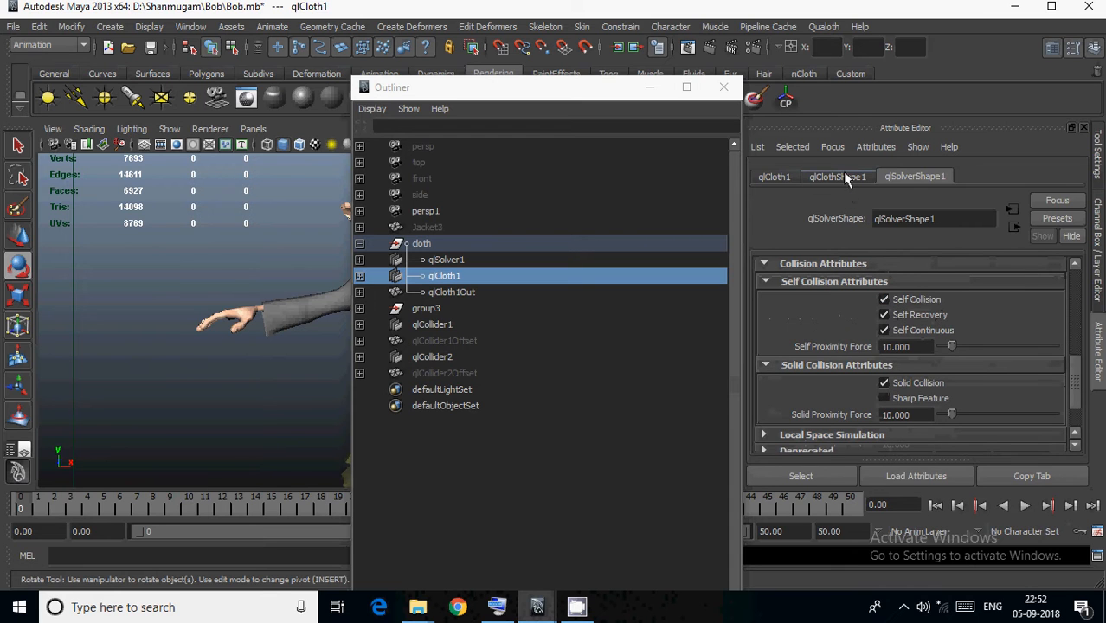
click(837, 176)
click(895, 303)
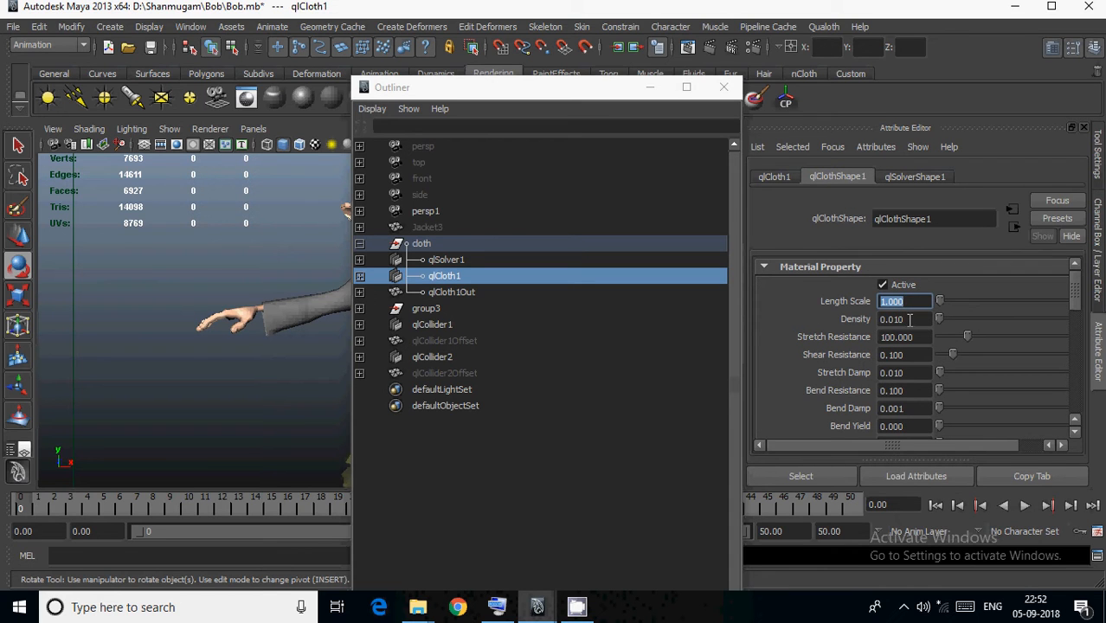
drag(910, 319, 893, 320)
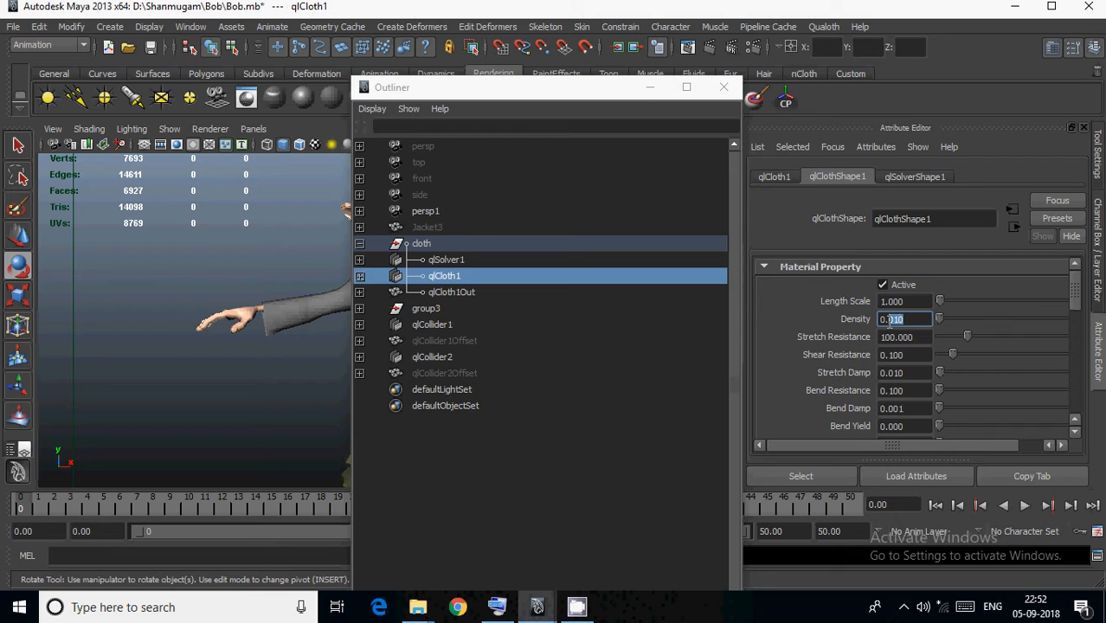
text(5)
click(919, 355)
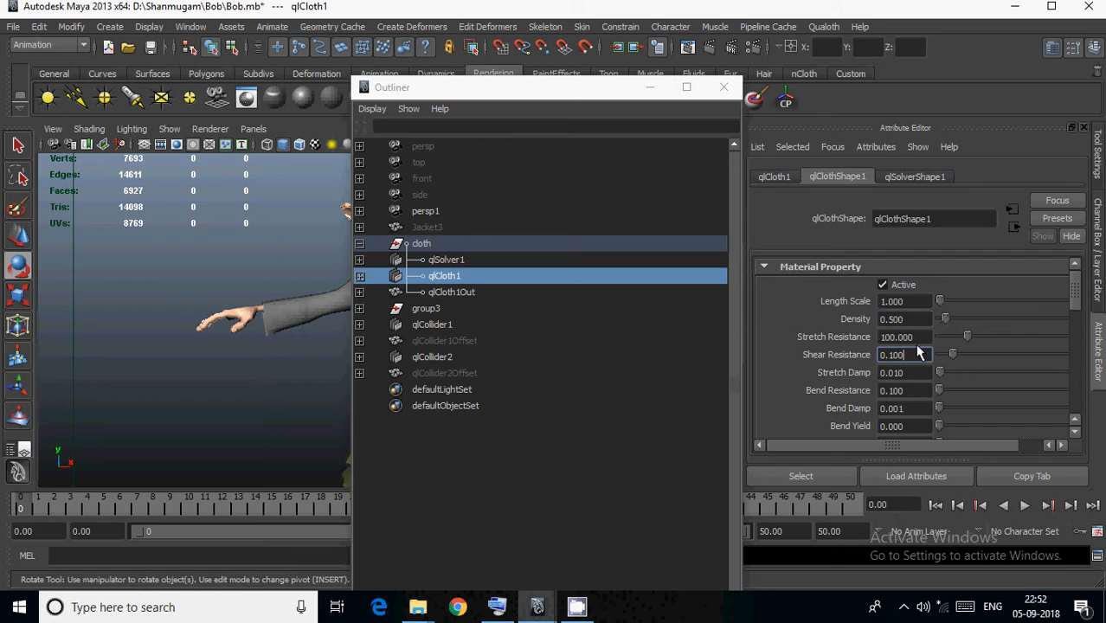
Set the Stretch Resistance of qlClothShape1 to 50 and its Bend Resistance to 0.005.
drag(921, 338, 863, 333)
text(5)
drag(913, 388, 895, 390)
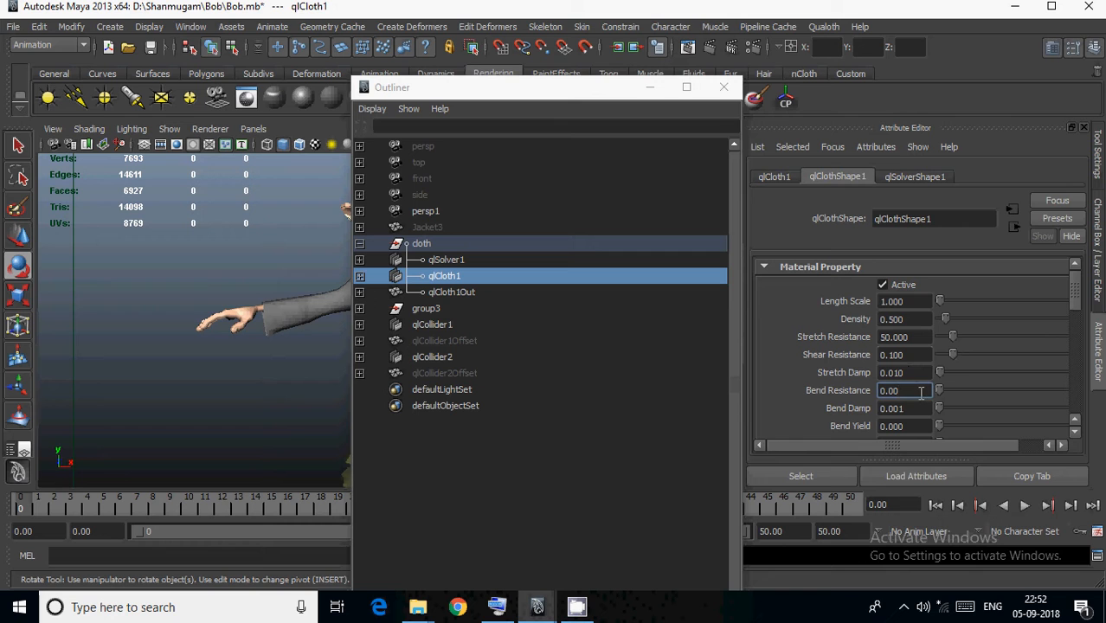
click(923, 408)
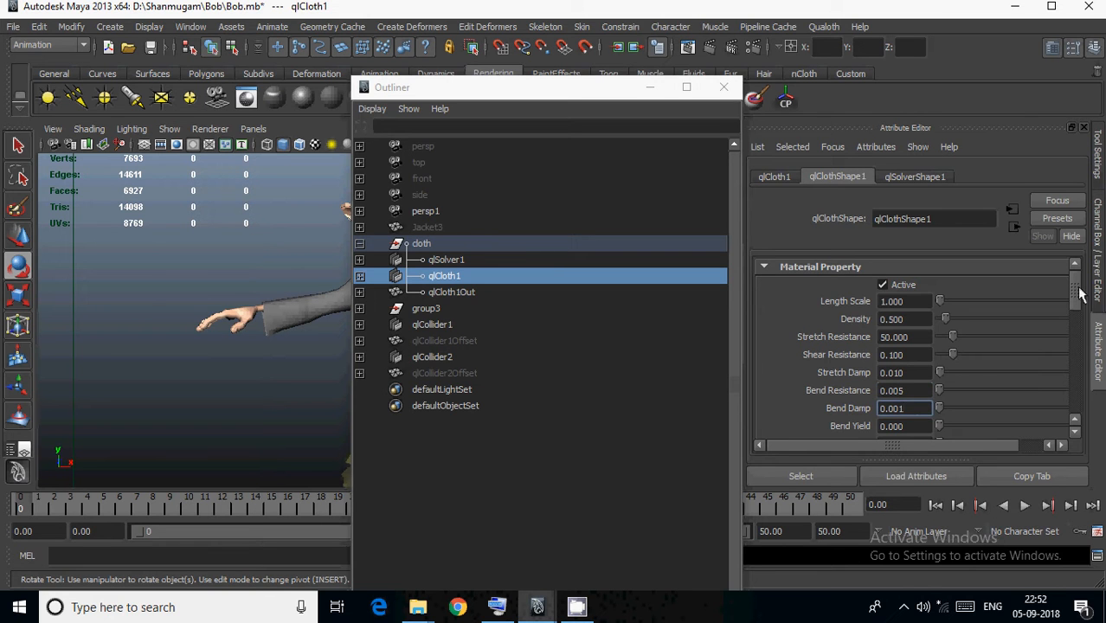
In qlClothShape1's cache attributes, choose the ewcache folder as the per-frame cache folder and enter coatoverr as the Cache Name.
drag(1079, 294, 1070, 378)
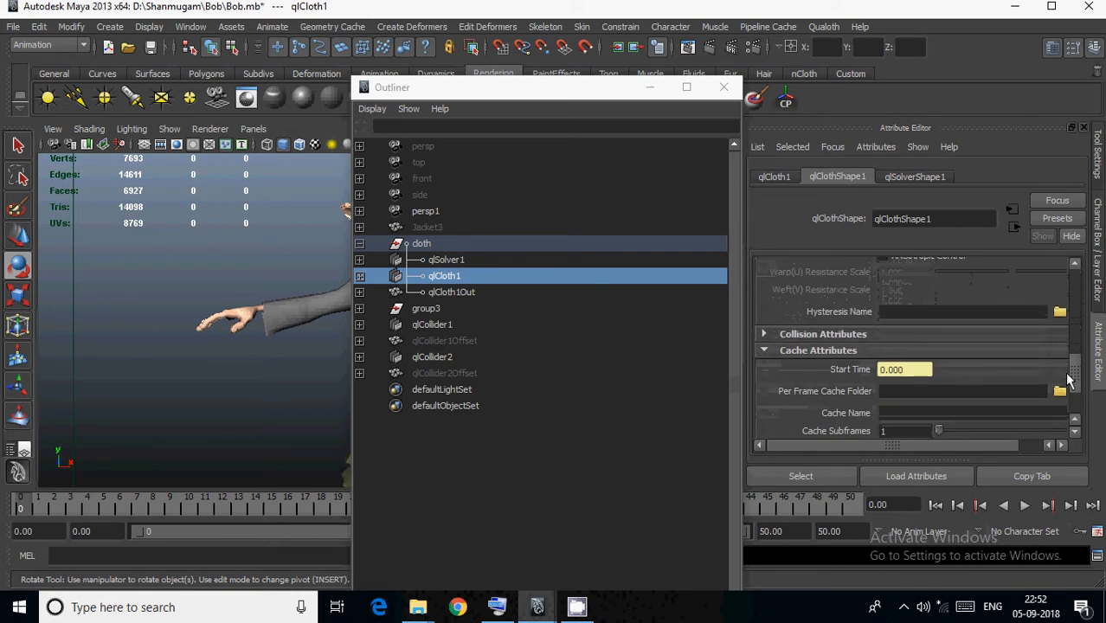
scroll(1034, 377, down, 1)
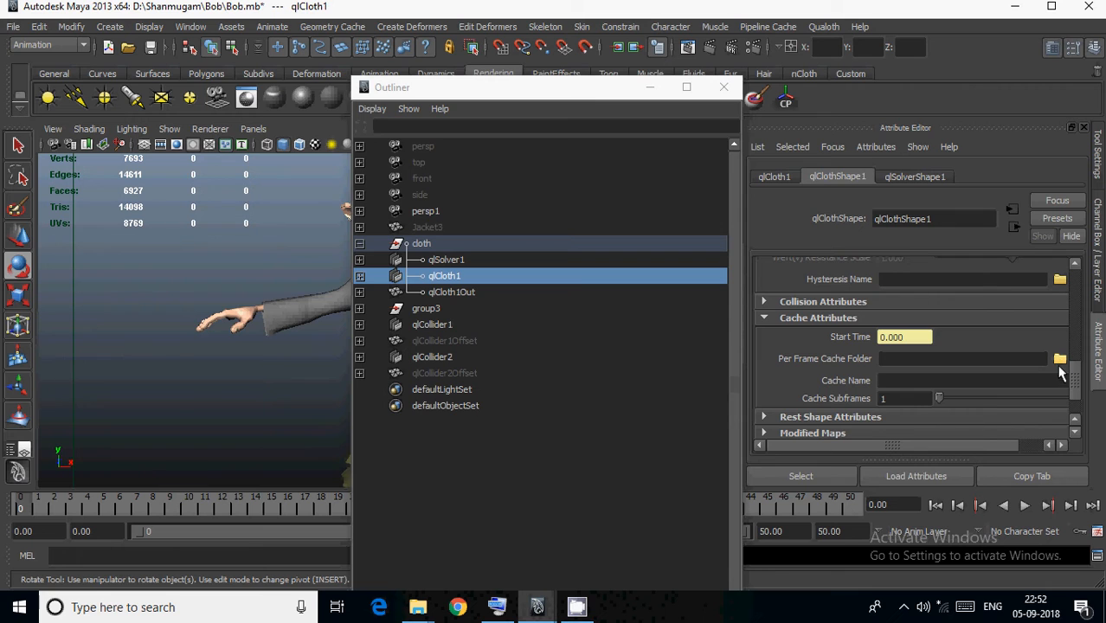
click(1060, 360)
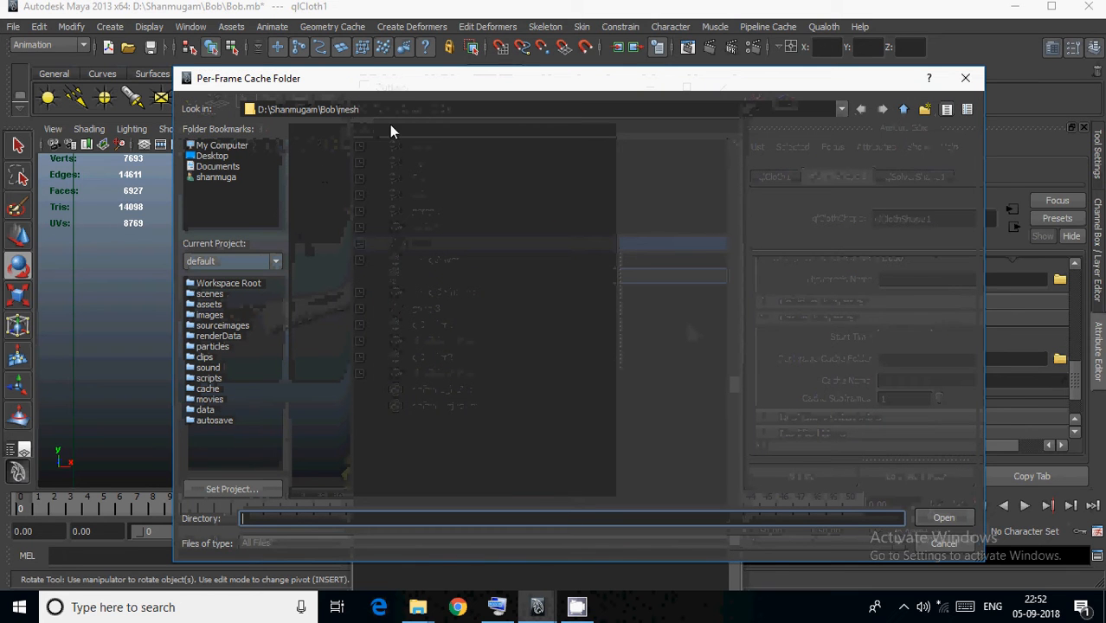
click(902, 109)
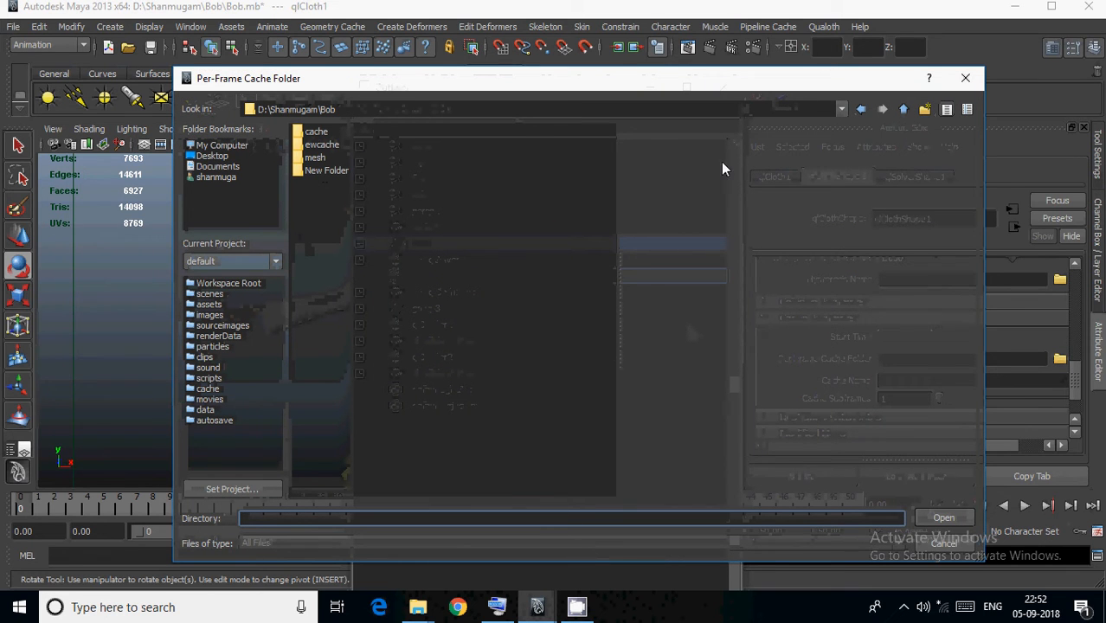
click(320, 145)
click(952, 517)
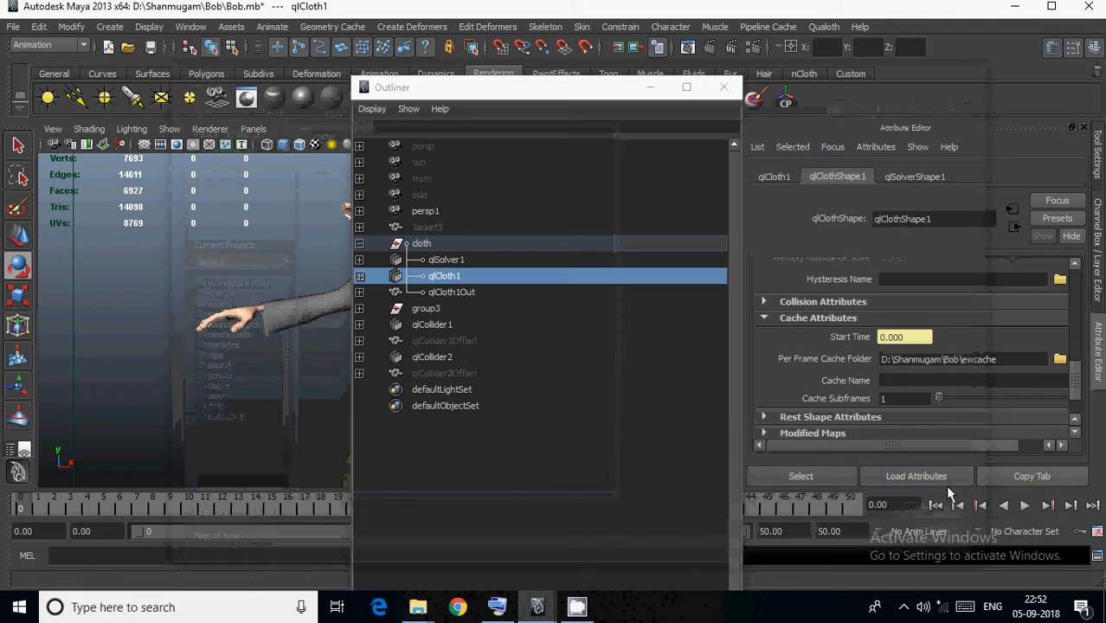
click(944, 381)
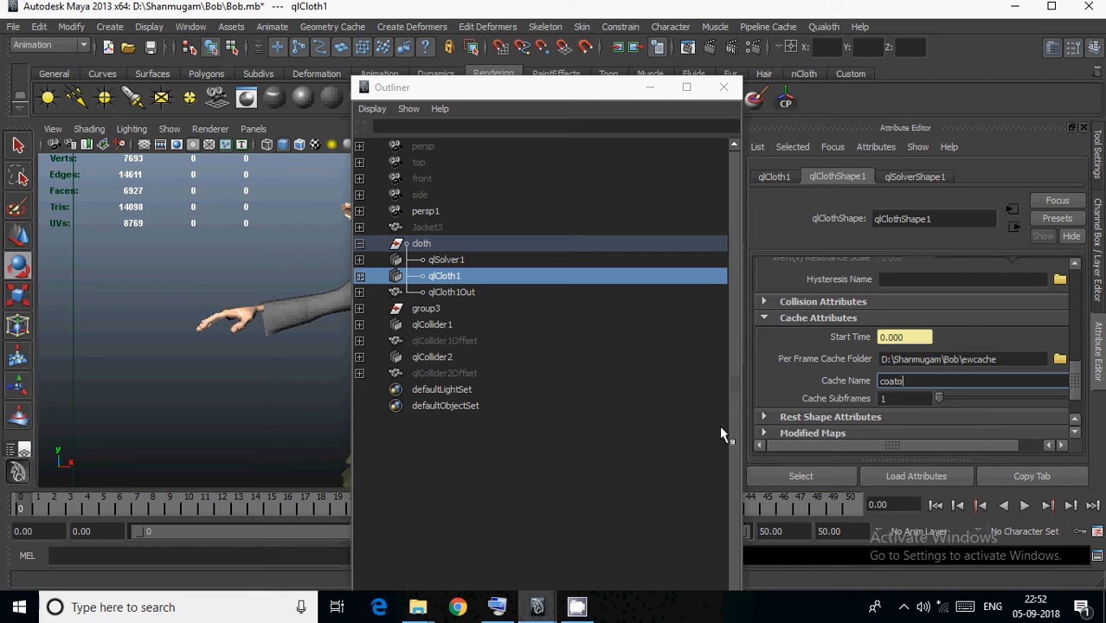
text(rr)
Clear the view of the character, play the cloth simulation to check how the jacket behaves, and return to frame 0.
click(650, 87)
click(1100, 233)
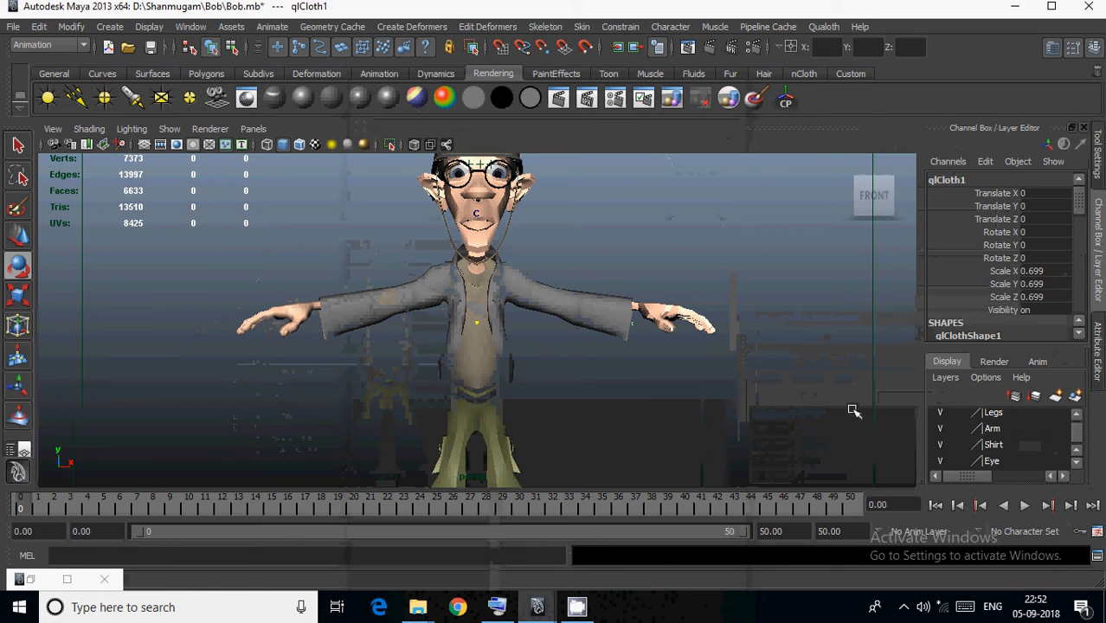
click(1024, 506)
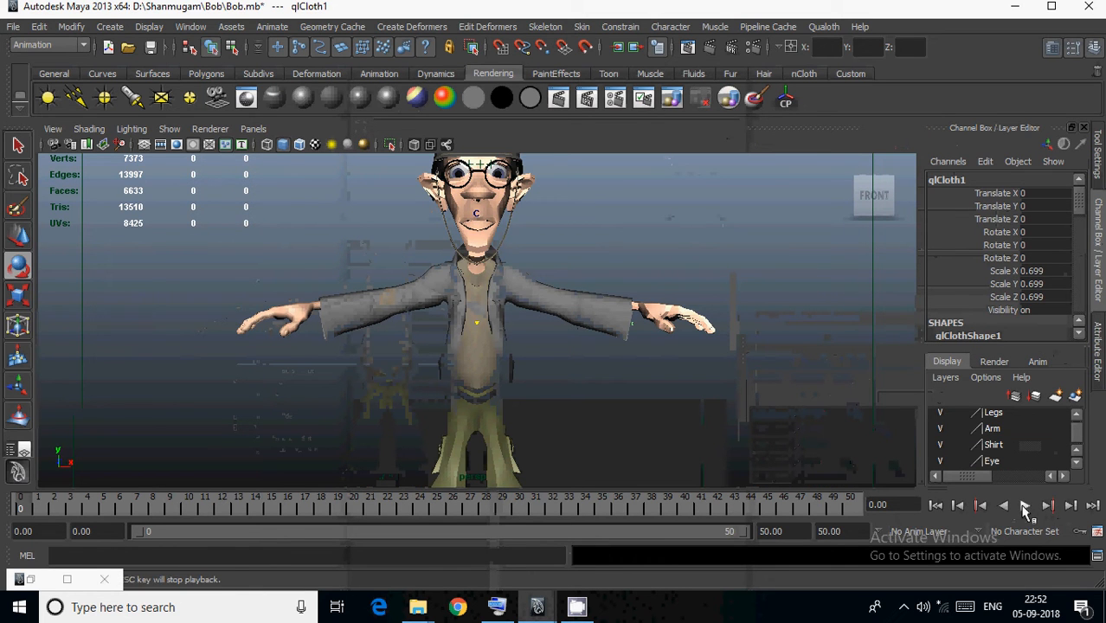
click(1024, 506)
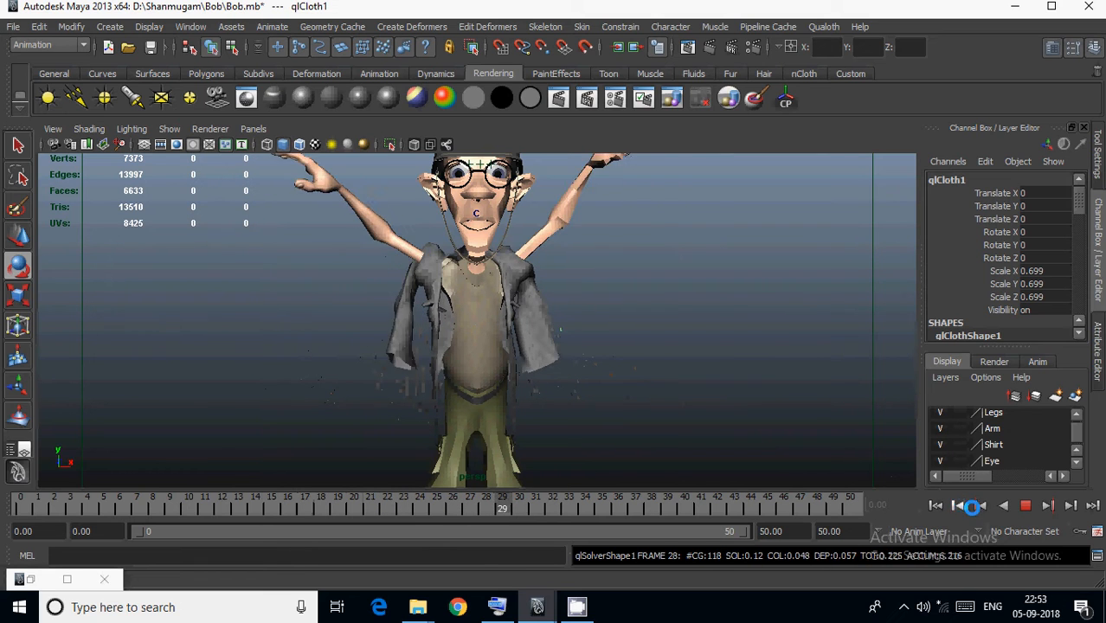
click(1025, 506)
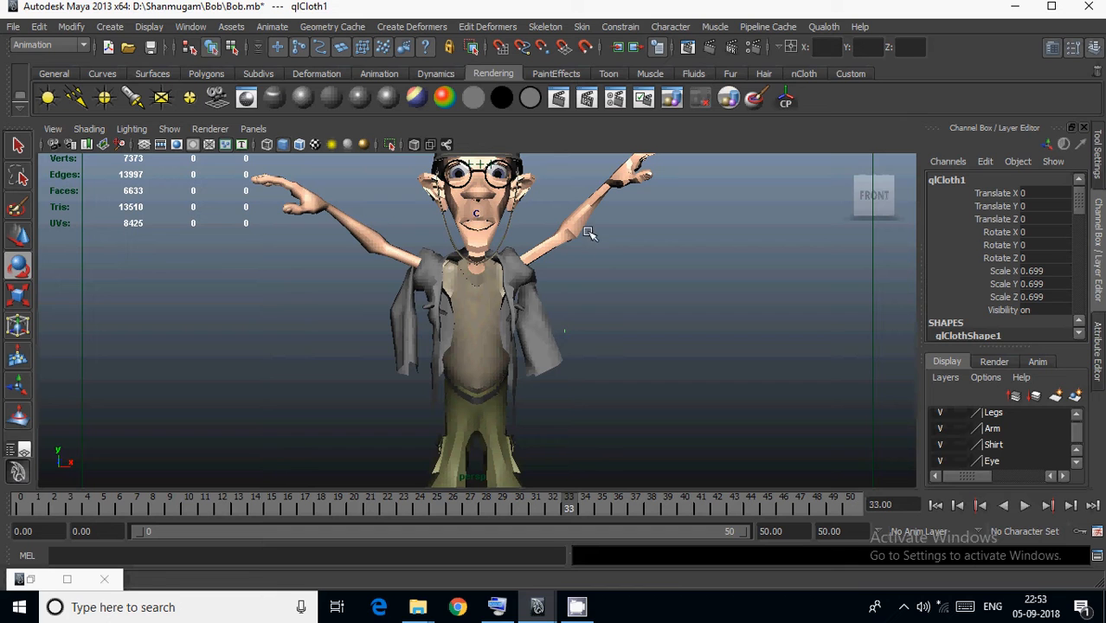
click(936, 506)
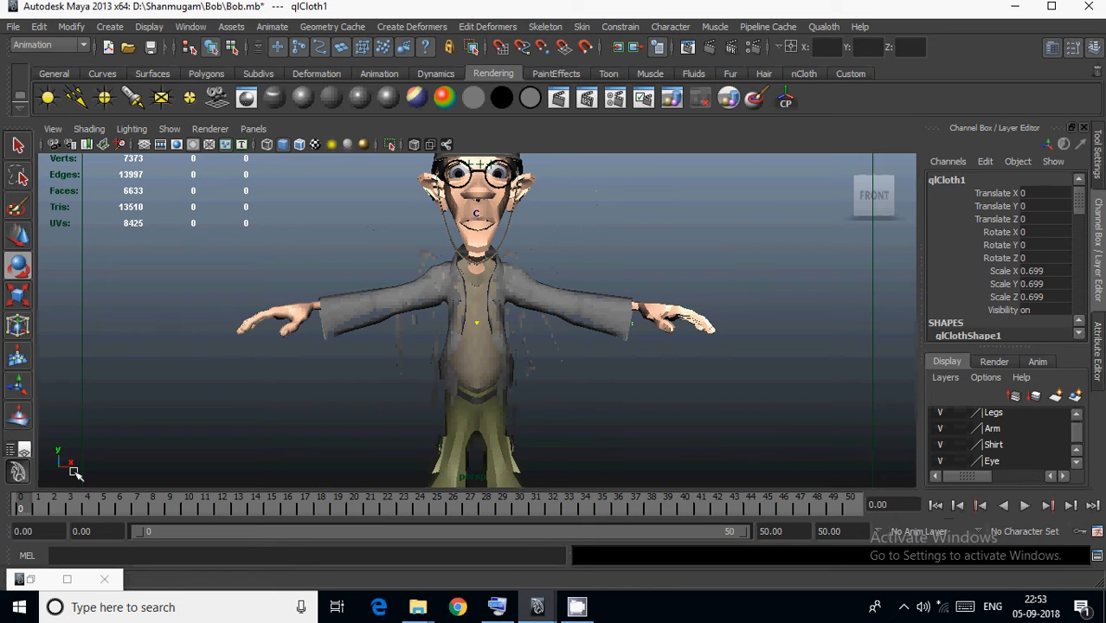
Make the qlCollider1Offset mesh visible and set the Offset of qlCollider1 to 0.09.
click(29, 579)
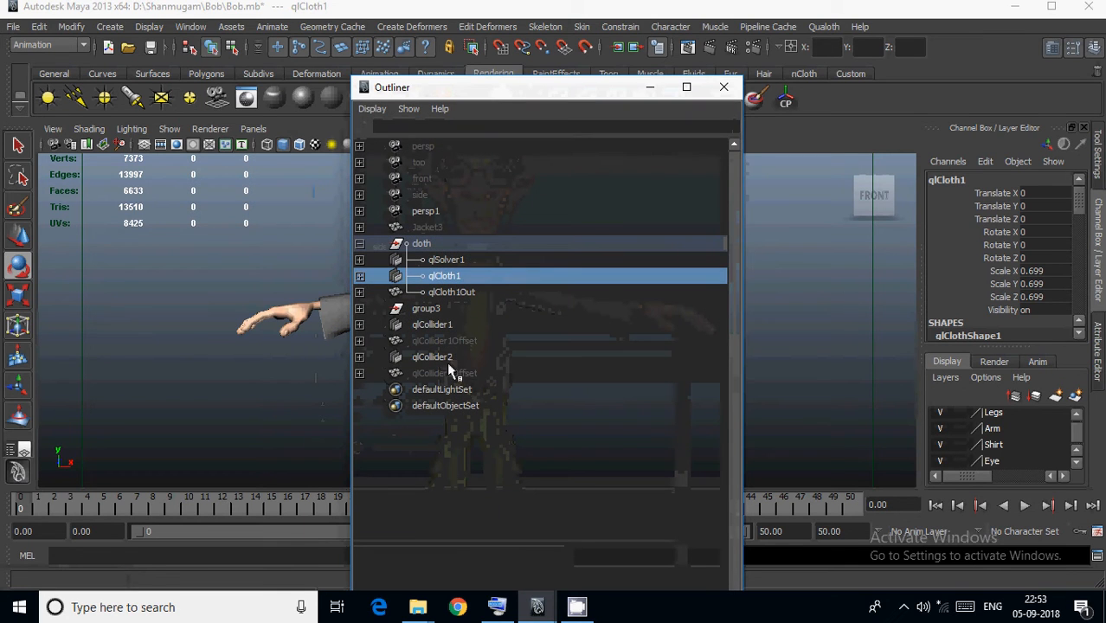
click(451, 341)
drag(572, 87, 435, 80)
scroll(1052, 295, down, 1)
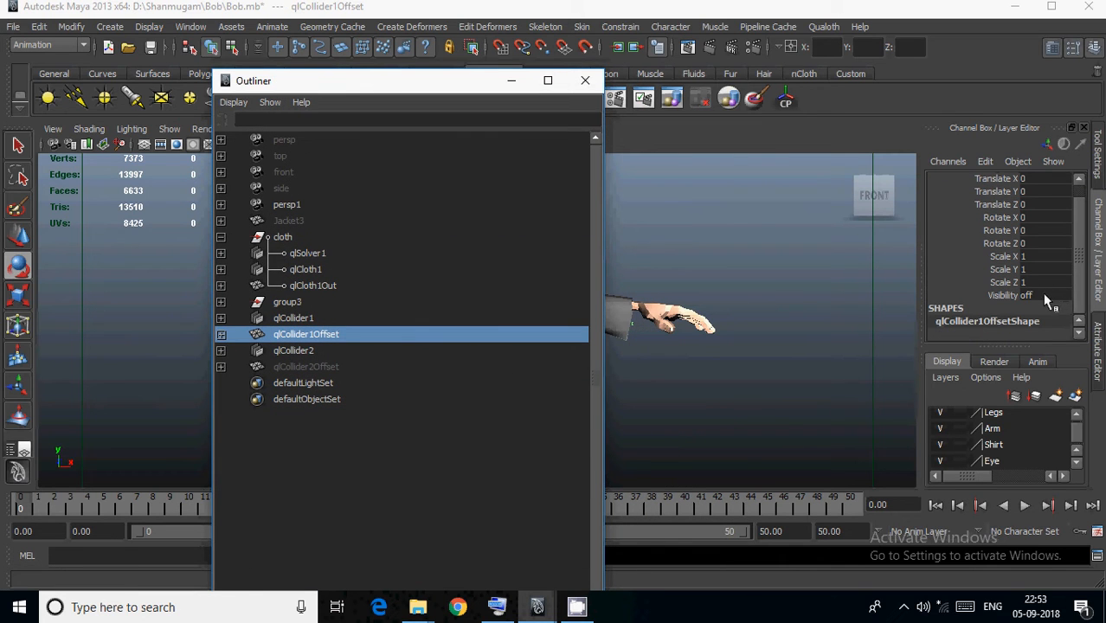
double_click(1045, 297)
key(Return)
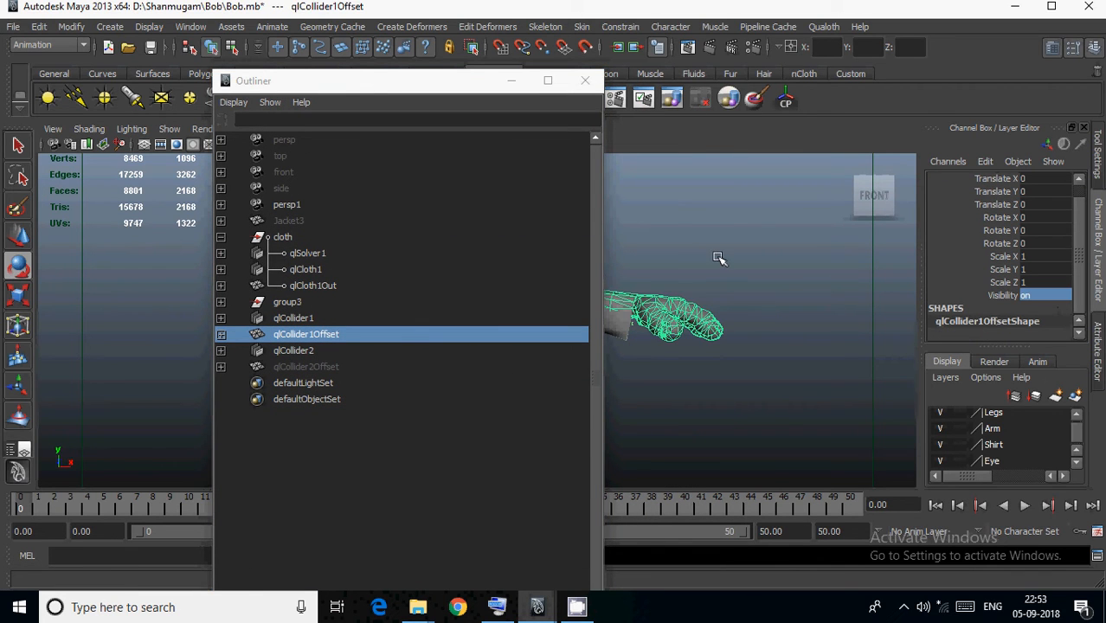
drag(328, 84, 82, 112)
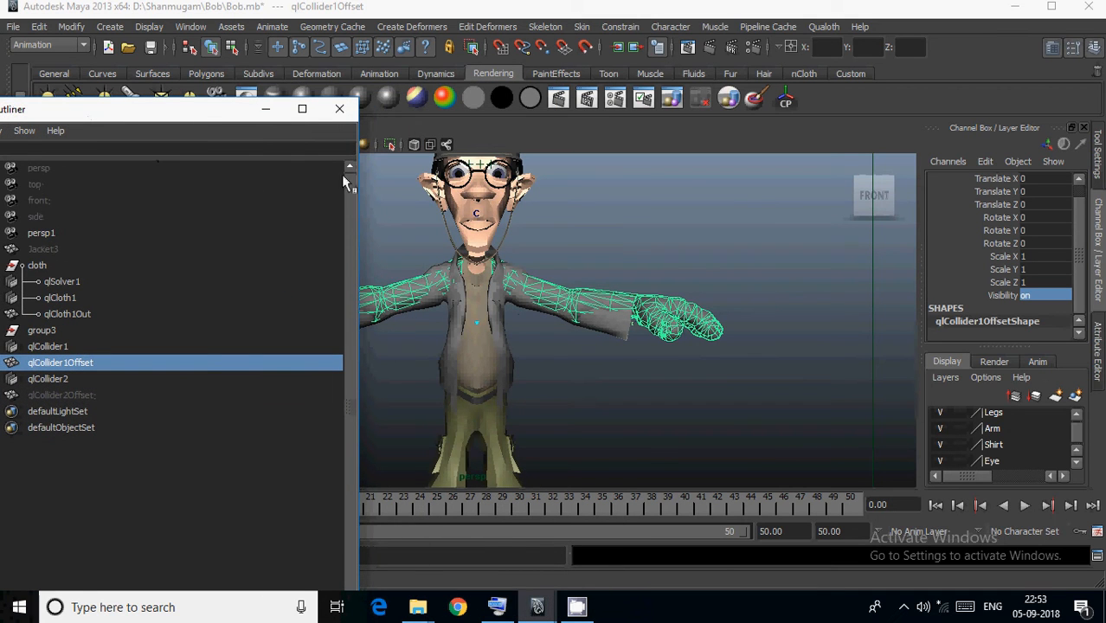
drag(197, 110, 371, 64)
click(247, 302)
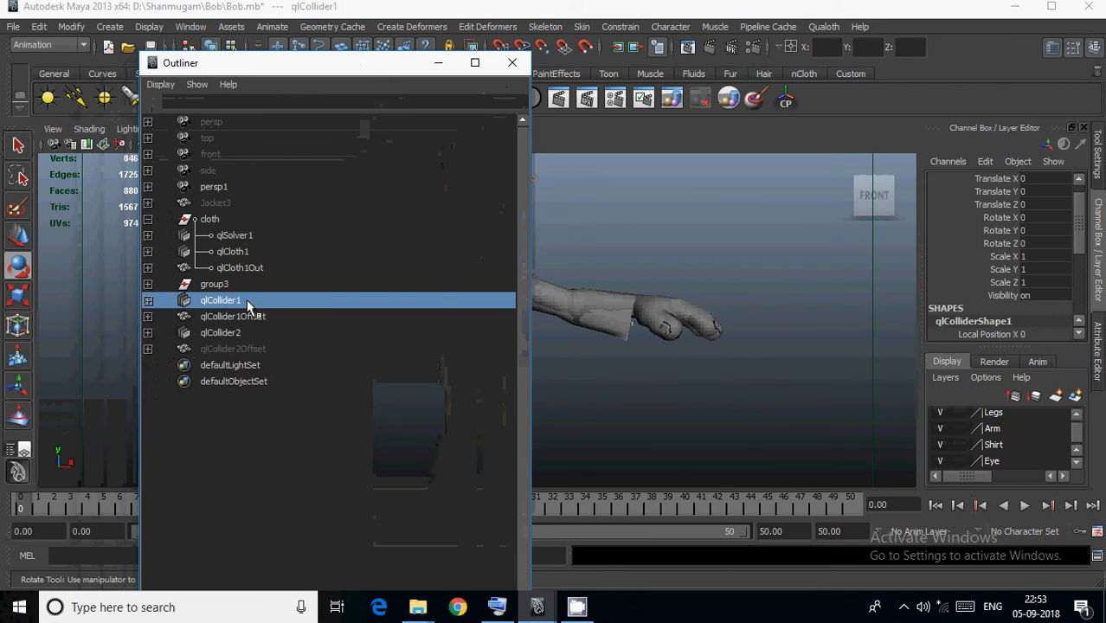
scroll(1074, 287, down, 5)
click(1032, 266)
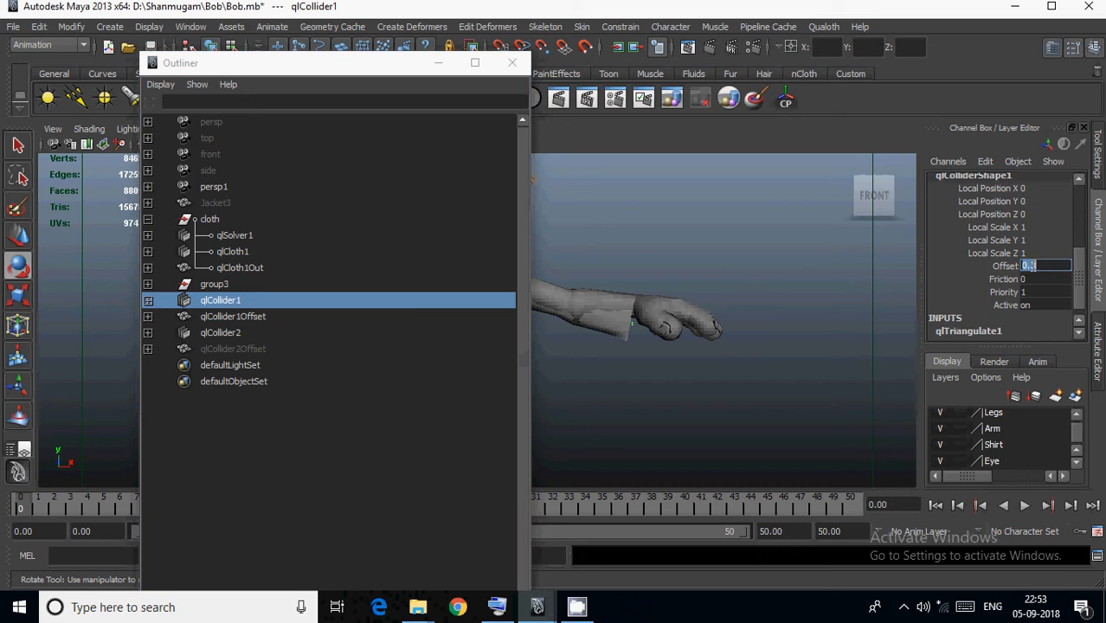
text(0.09)
key(Return)
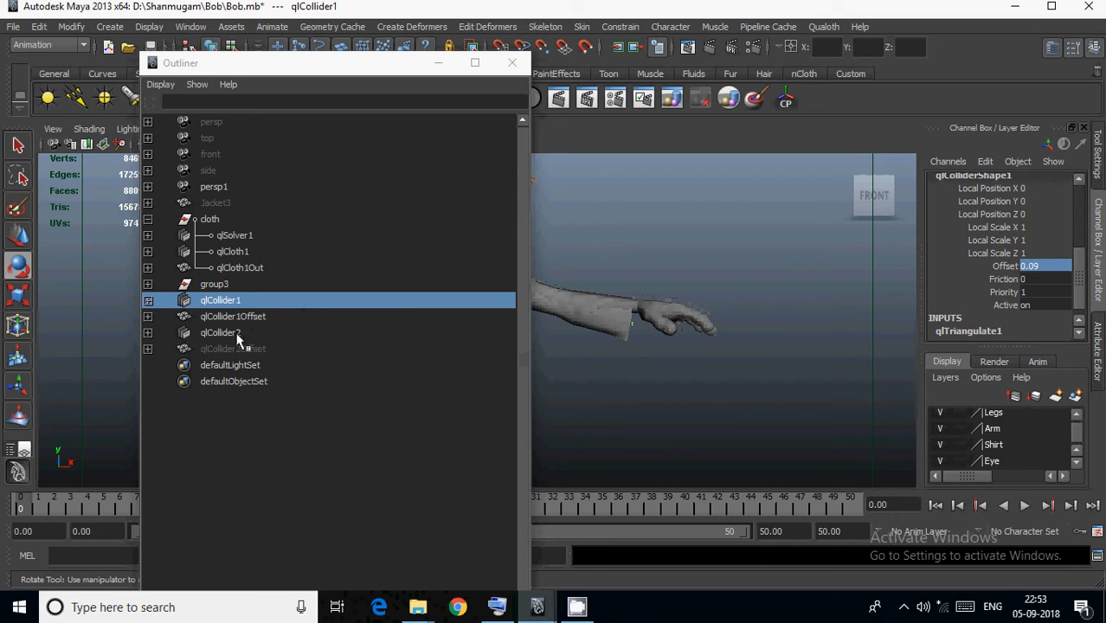
Make the qlCollider2Offset mesh visible and set the Offset of qlCollider2 to 0.09.
click(329, 348)
click(1032, 295)
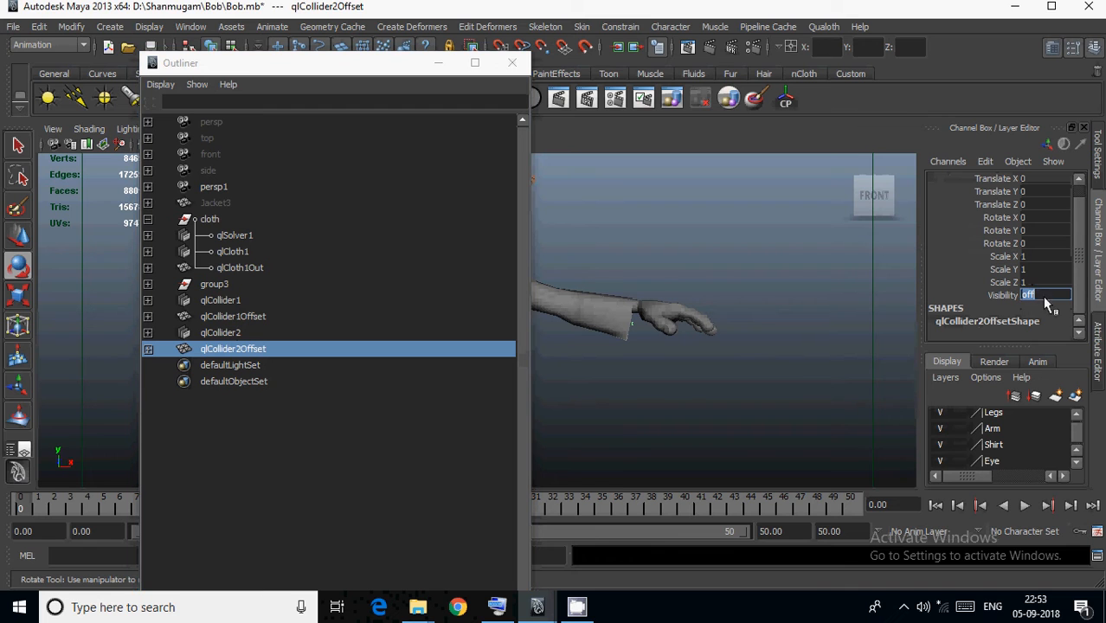
text(on)
key(Return)
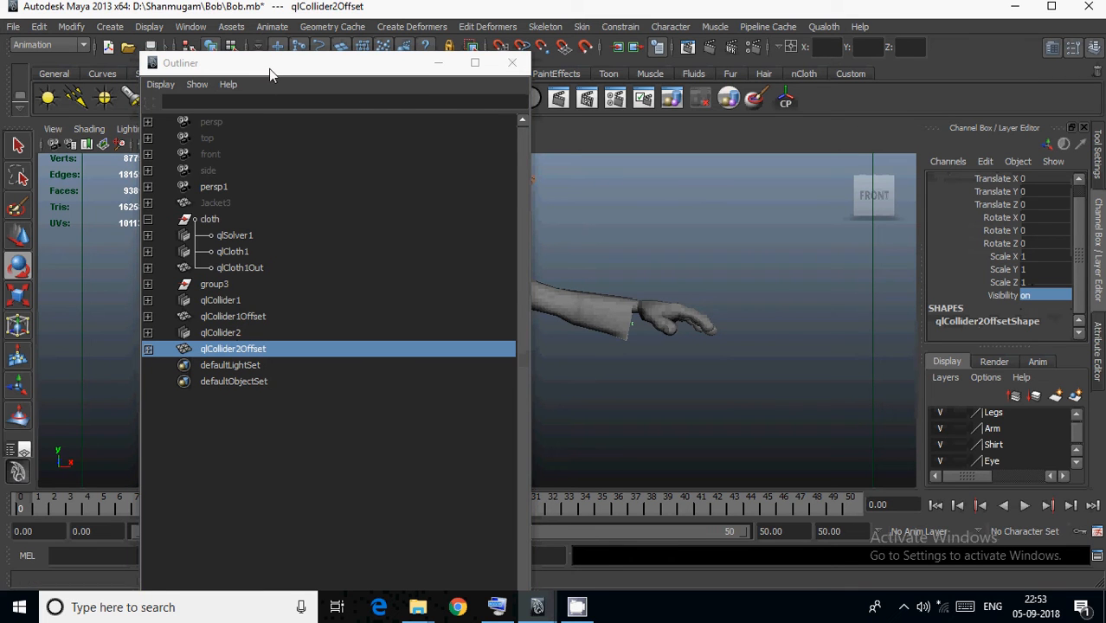
drag(269, 68, 243, 60)
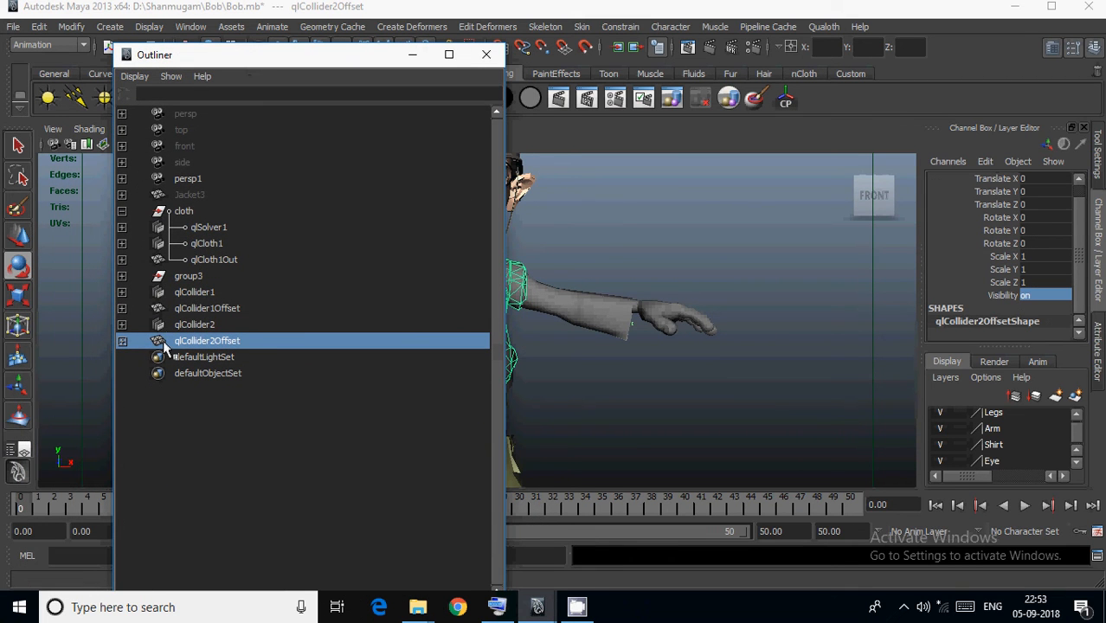
click(194, 326)
scroll(1037, 324, down, 3)
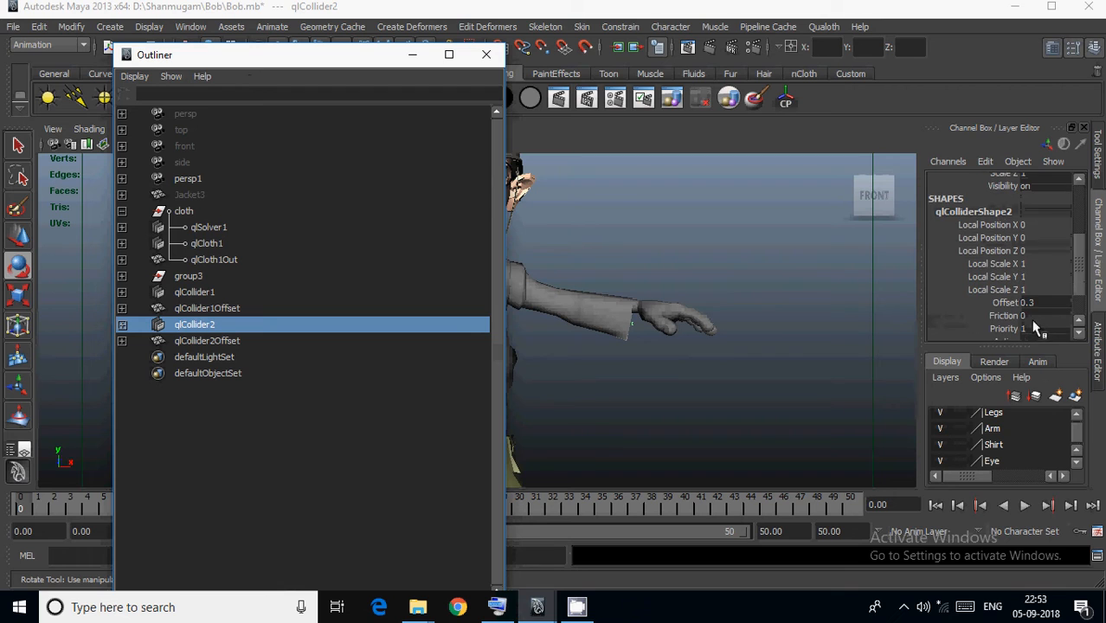
double_click(1043, 300)
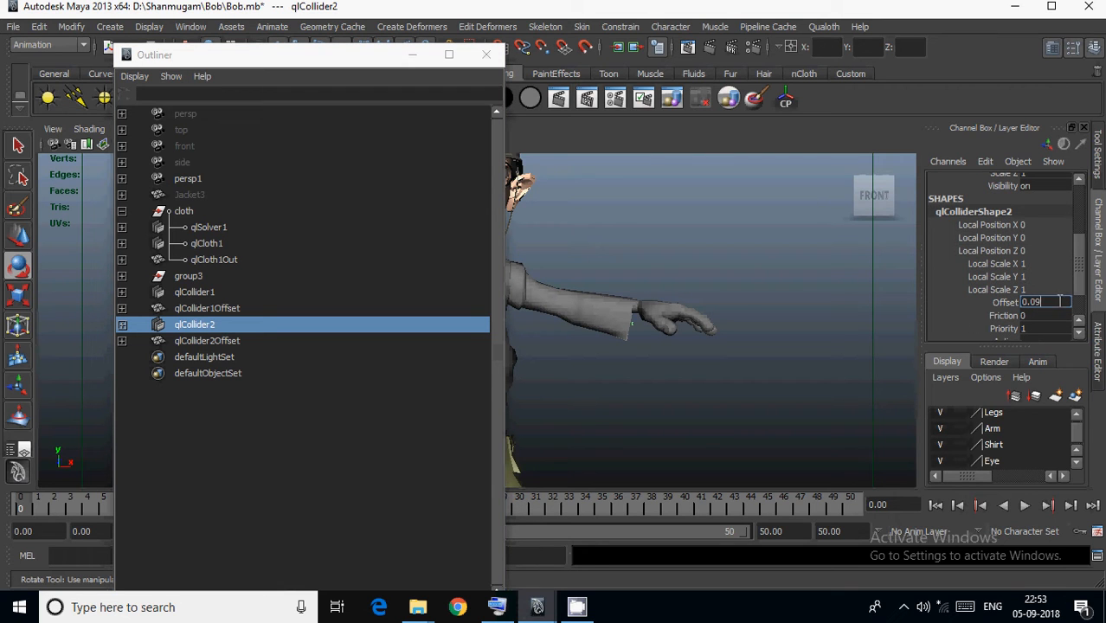
key(Return)
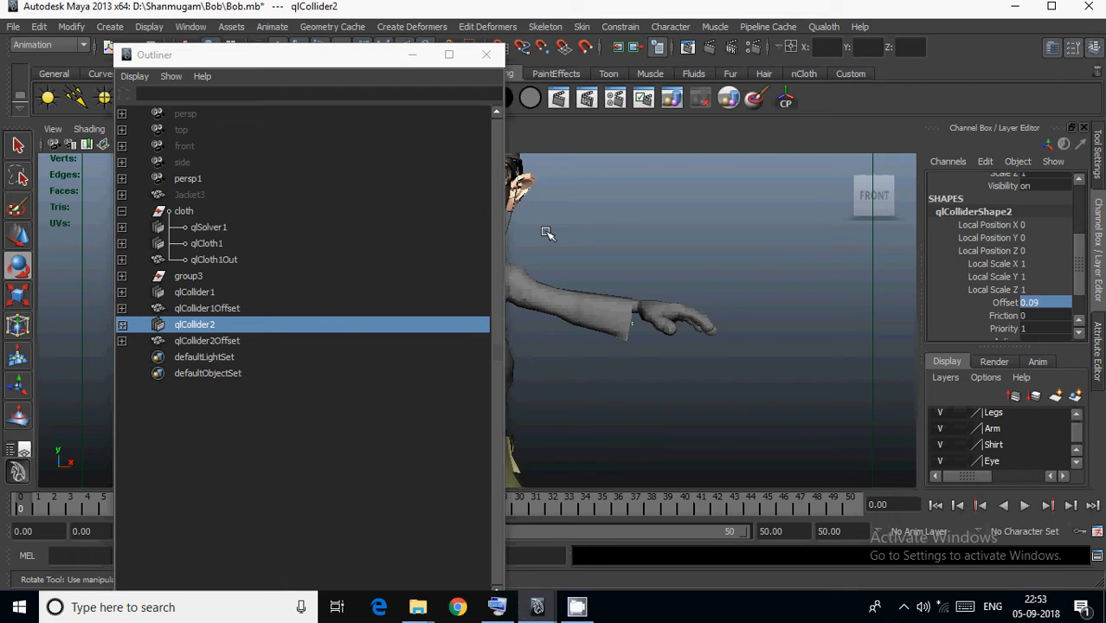
Hide the offset meshes qlCollider1Offset and qlCollider2Offset by setting their Visibility to 0.
click(210, 309)
click(1027, 295)
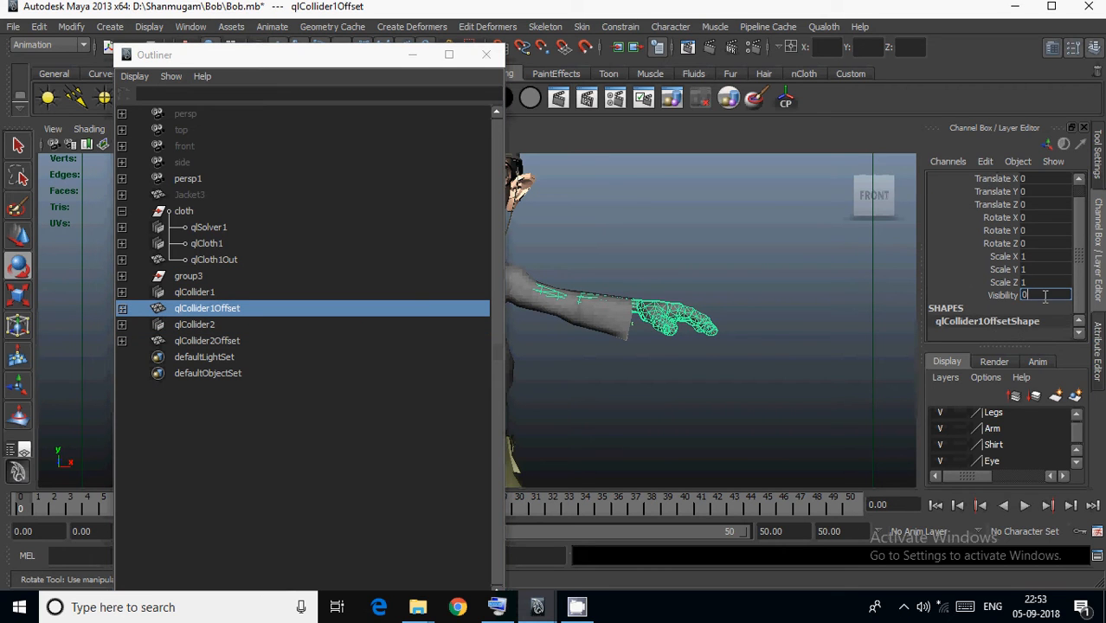
text(0)
key(Return)
click(279, 341)
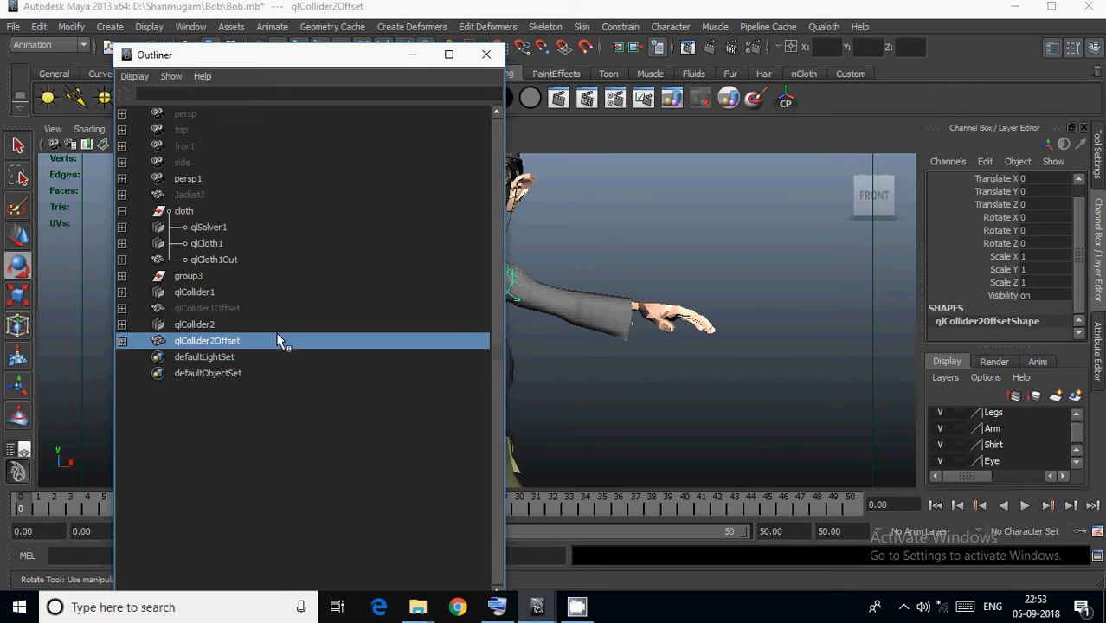
click(1051, 296)
text(0)
key(Return)
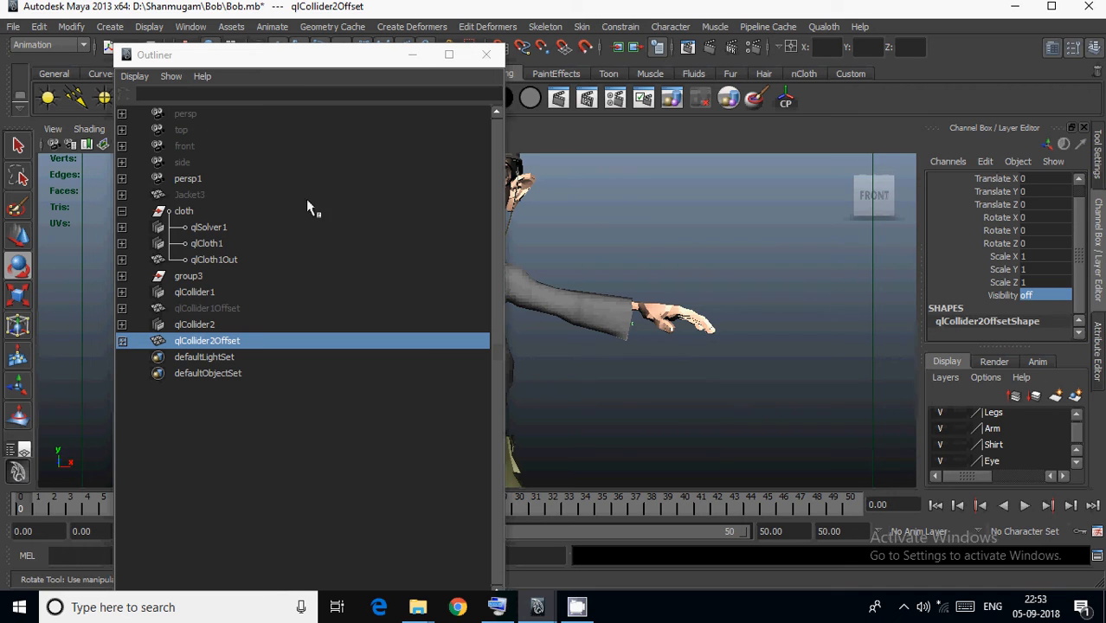
Clear the Qualoth simulation cache of the jacket mesh qlCloth1Out.
click(412, 54)
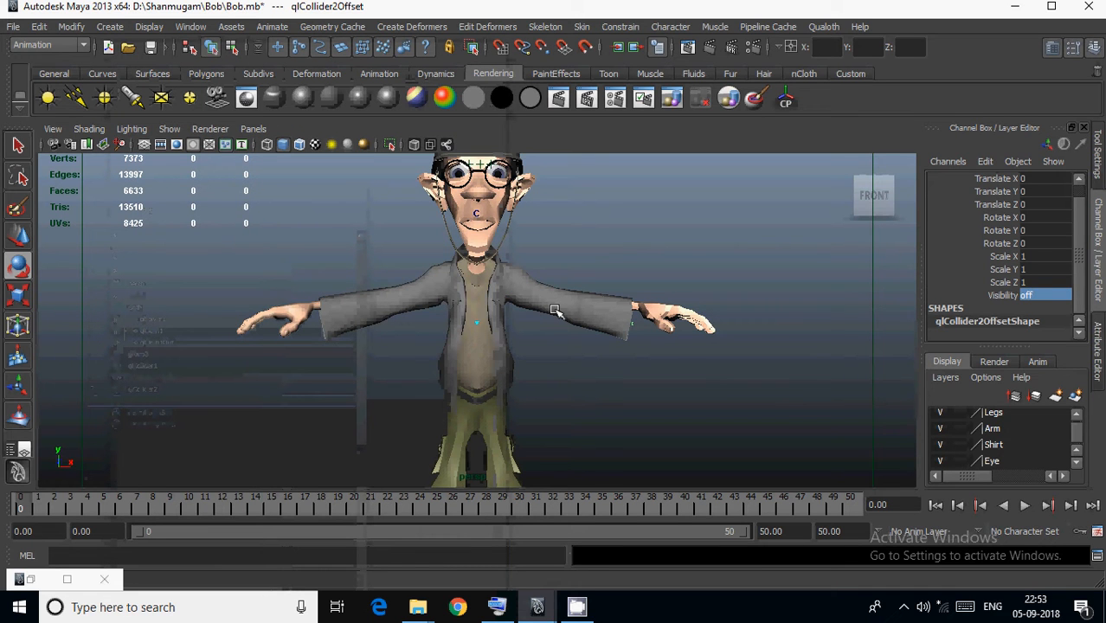
click(554, 311)
click(826, 27)
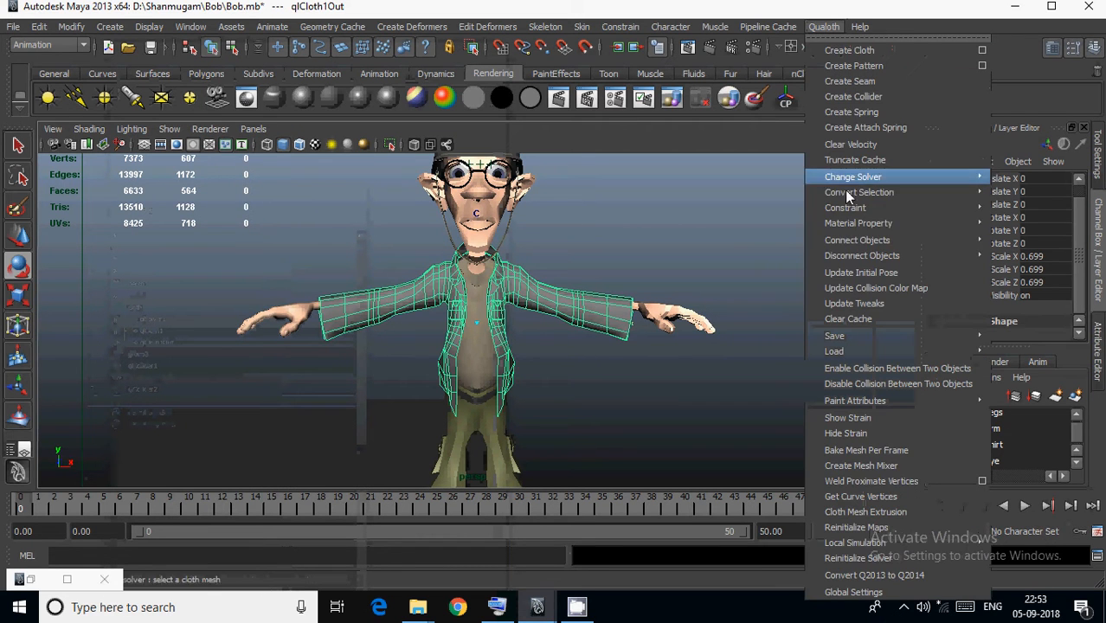
click(867, 319)
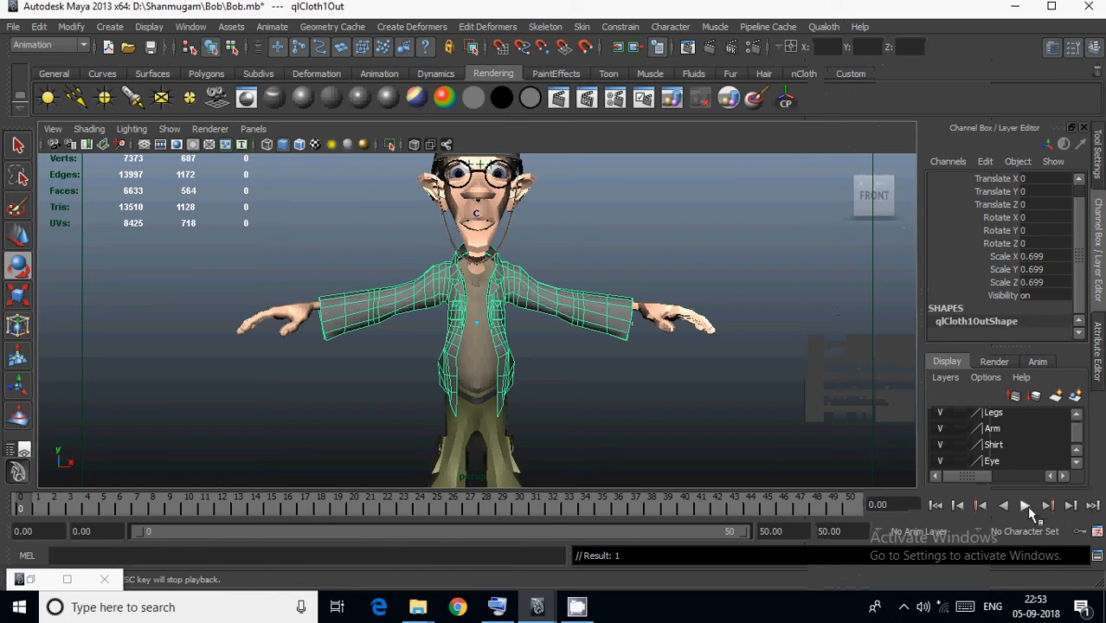
Play the jacket's cloth simulation through frame 50 with the new collider offsets and return to frame 0.
click(1025, 506)
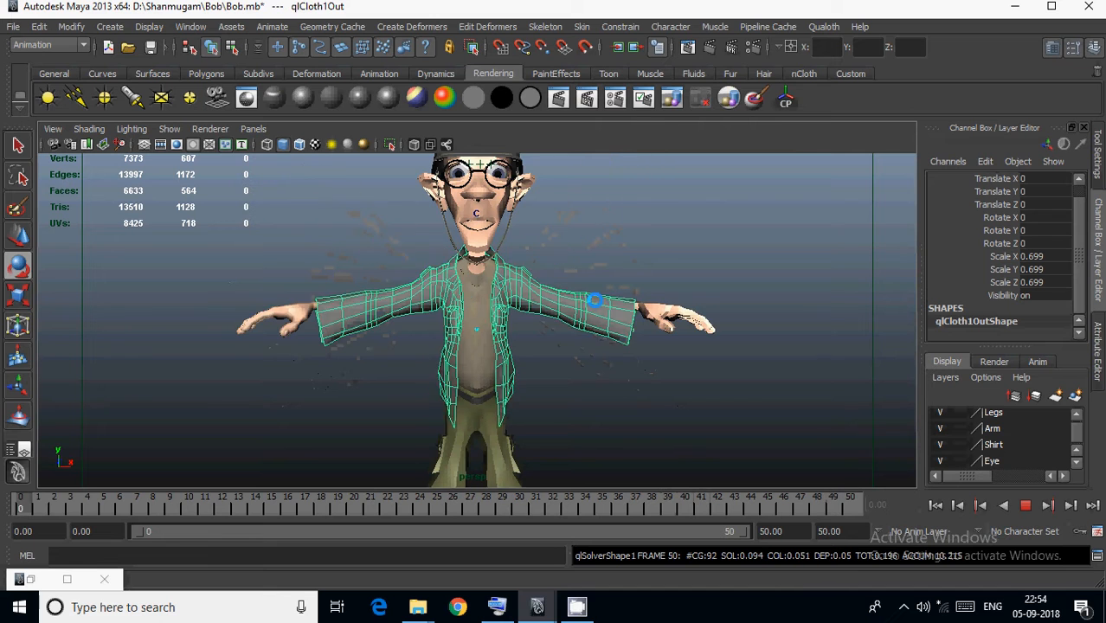
click(1024, 510)
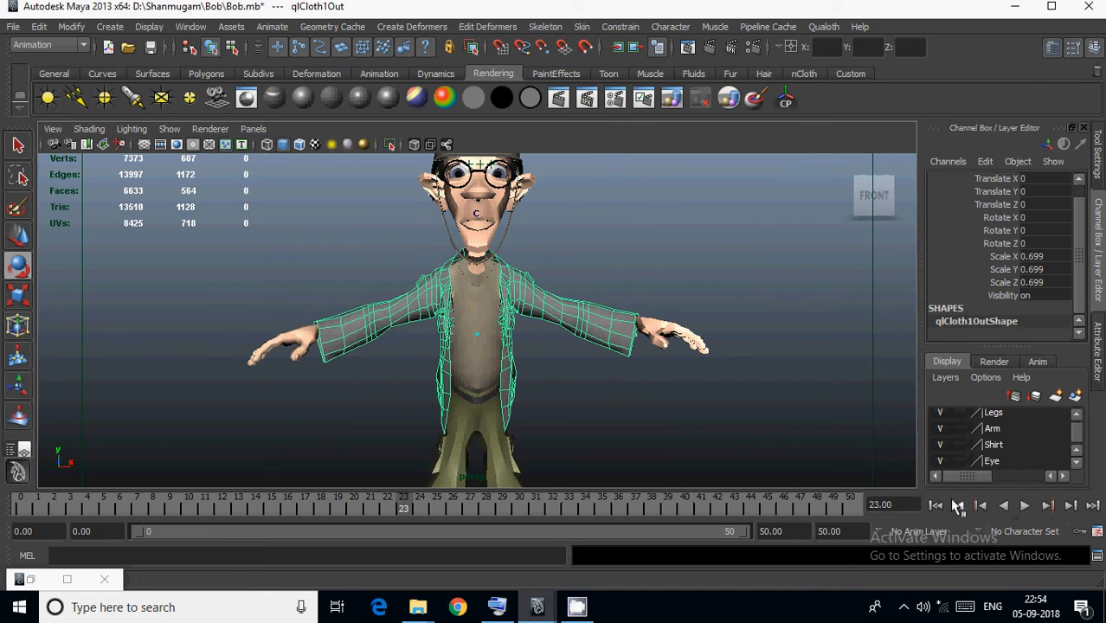
click(937, 507)
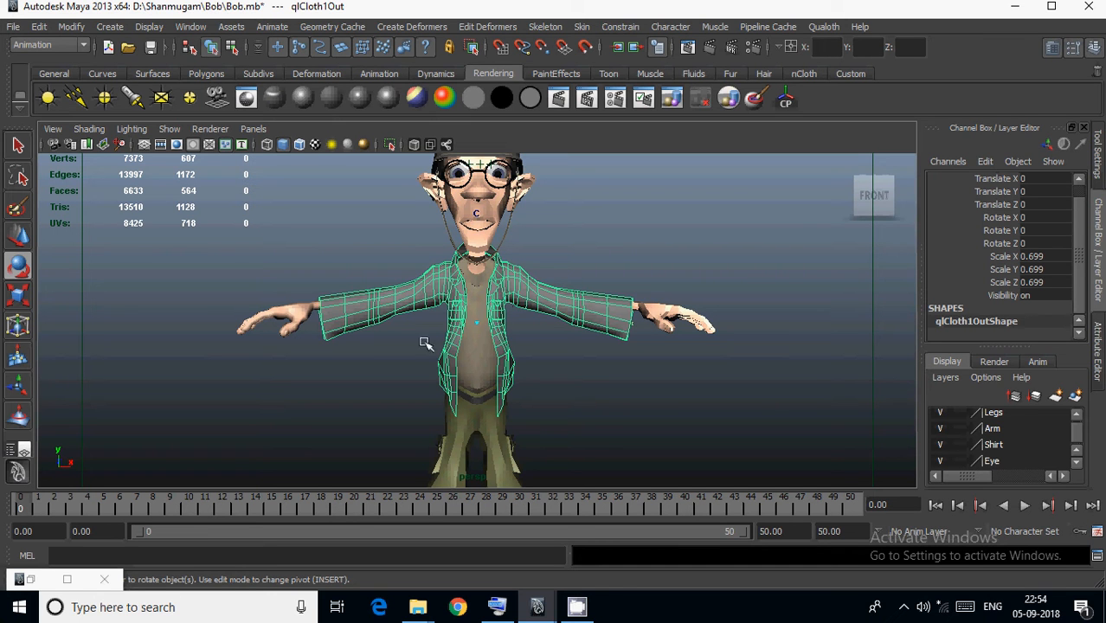
Go to frame 14 and examine the jacket's shoulders and collar closely for spots where the undershirt pokes through.
alt+drag(410, 345, 349, 373)
scroll(569, 360, up, 3)
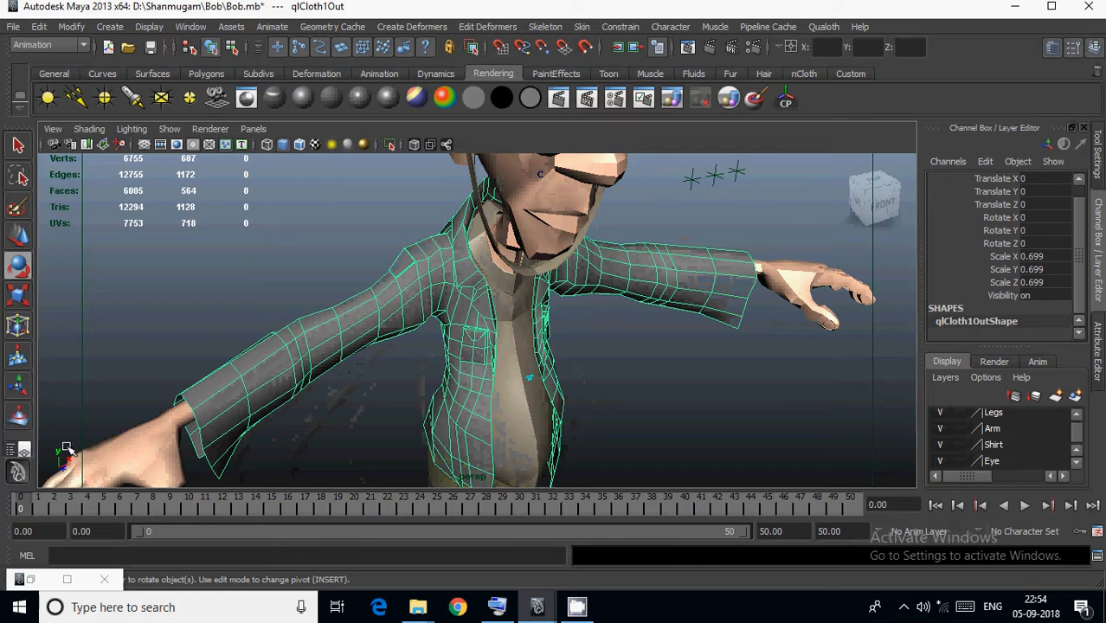
drag(58, 512, 255, 507)
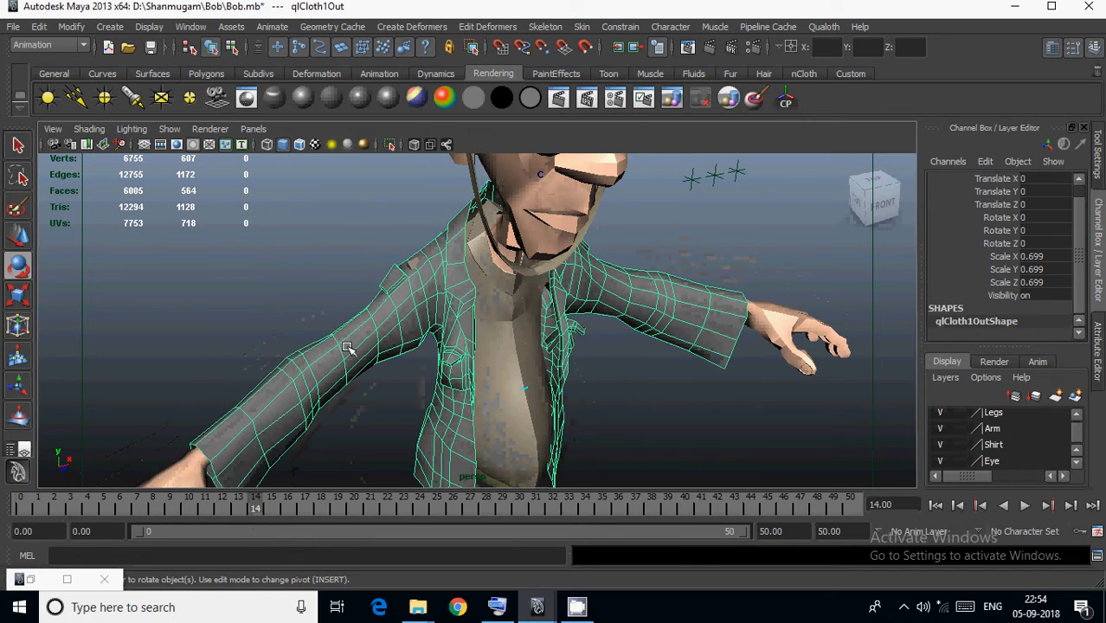
scroll(368, 335, up, 3)
scroll(424, 297, up, 3)
alt+middle_drag(424, 297, 422, 324)
alt+drag(406, 320, 390, 313)
alt+middle_drag(391, 314, 402, 358)
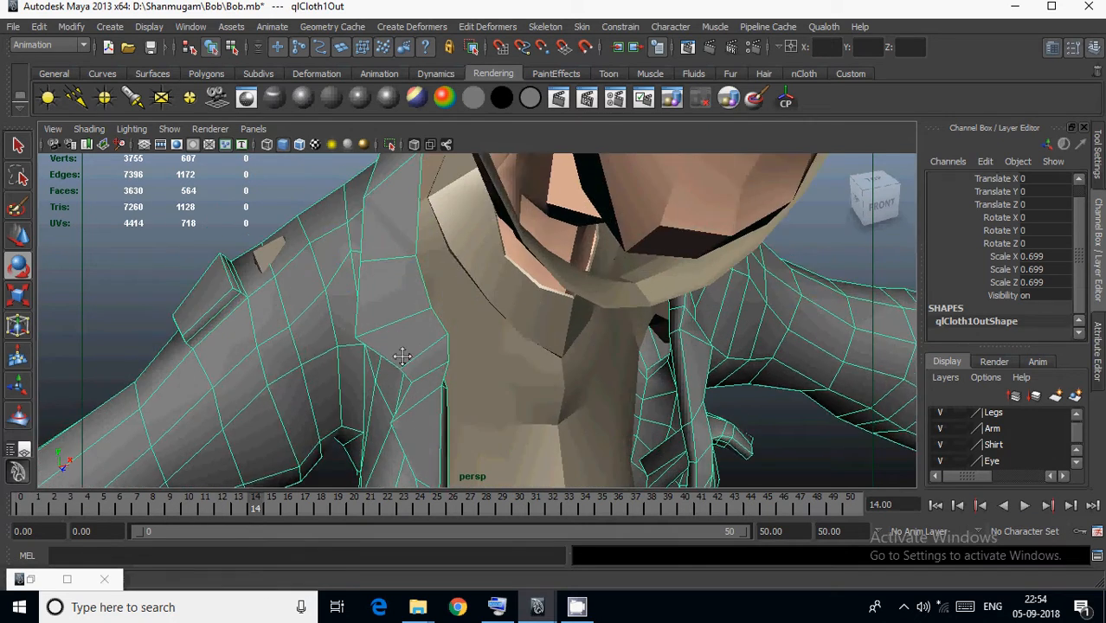
scroll(403, 358, up, 2)
alt+drag(403, 359, 360, 355)
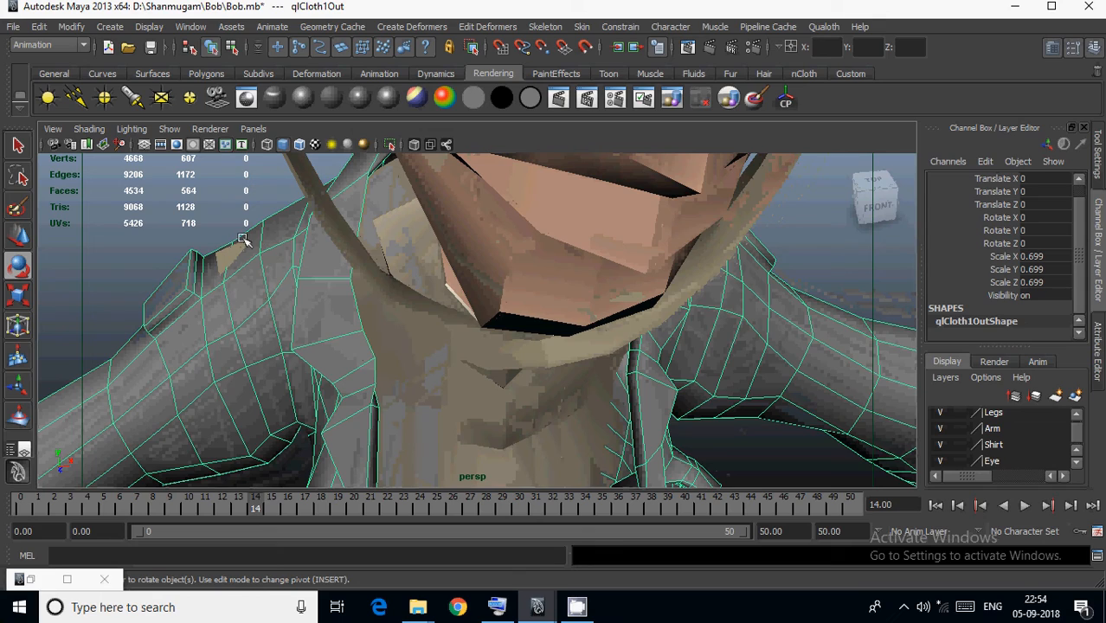
alt+drag(254, 262, 311, 273)
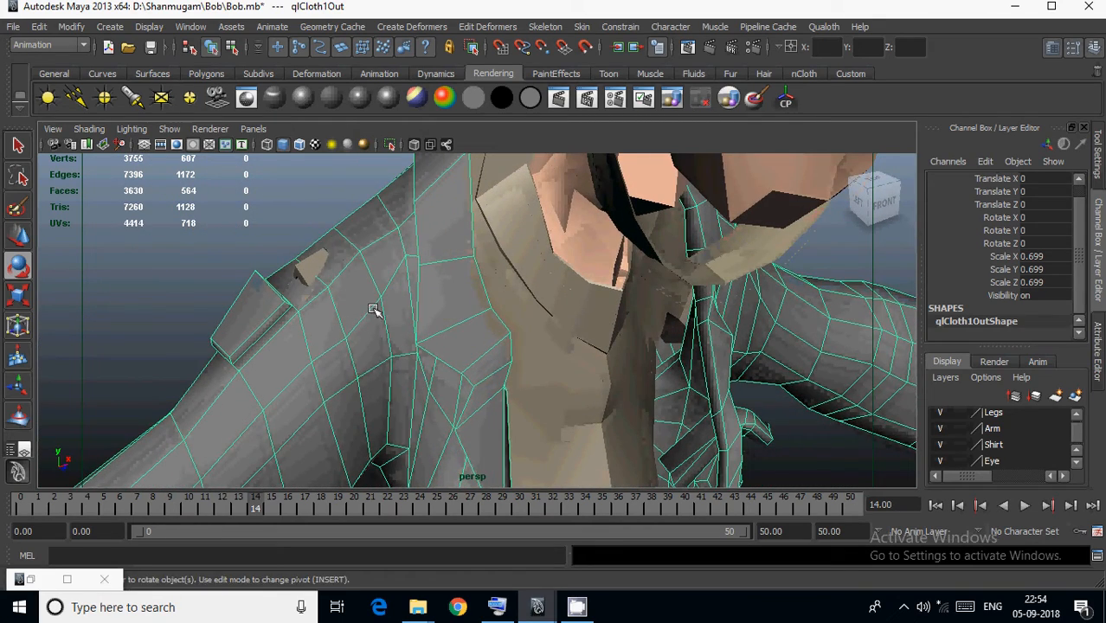
alt+drag(374, 311, 342, 326)
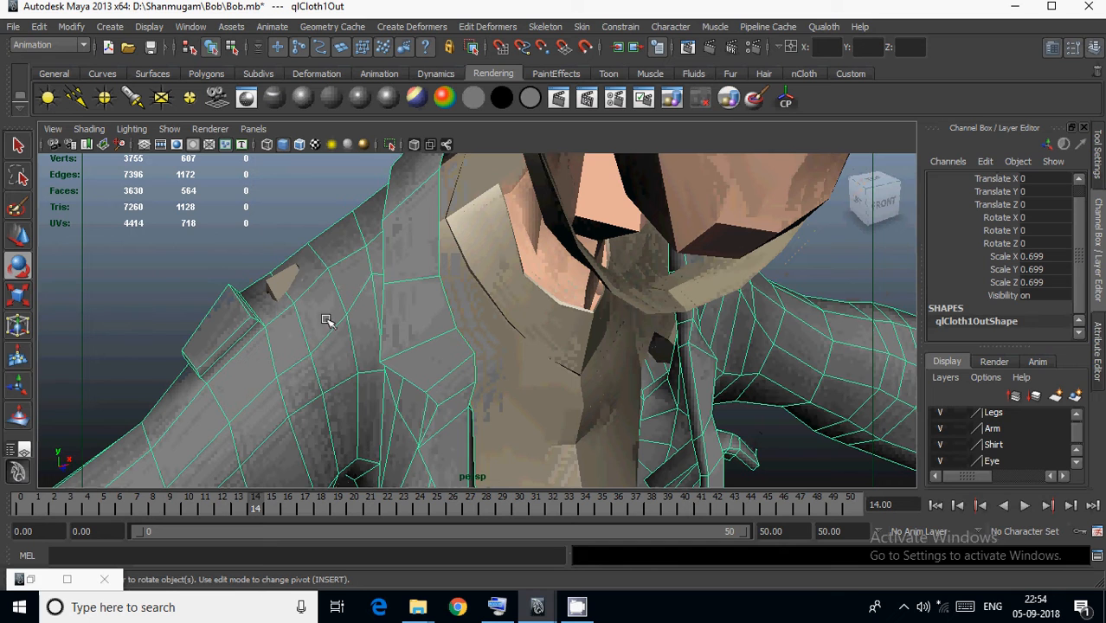
alt+drag(378, 383, 364, 378)
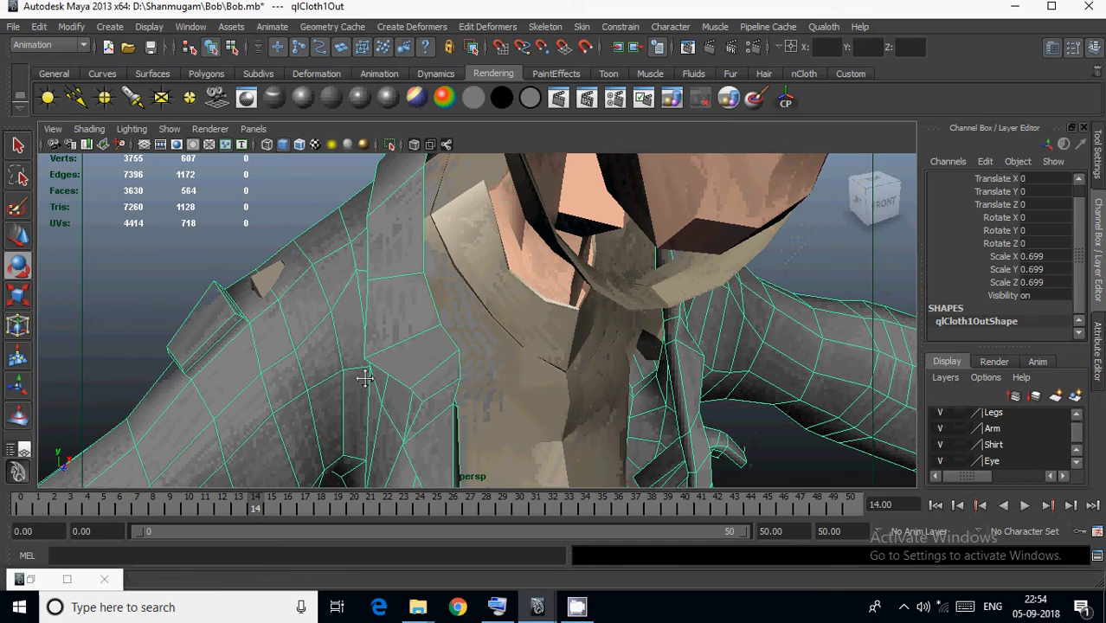
At frame 6, sculpt the jacket over the undershirt at the character's right shoulder, using the Sculpt Geometry Tool with Max. displacement 0.0885.
click(186, 511)
mouse_move(186, 512)
mouse_down()
mouse_move(400, 509)
mouse_move(26, 508)
mouse_move(188, 507)
mouse_up()
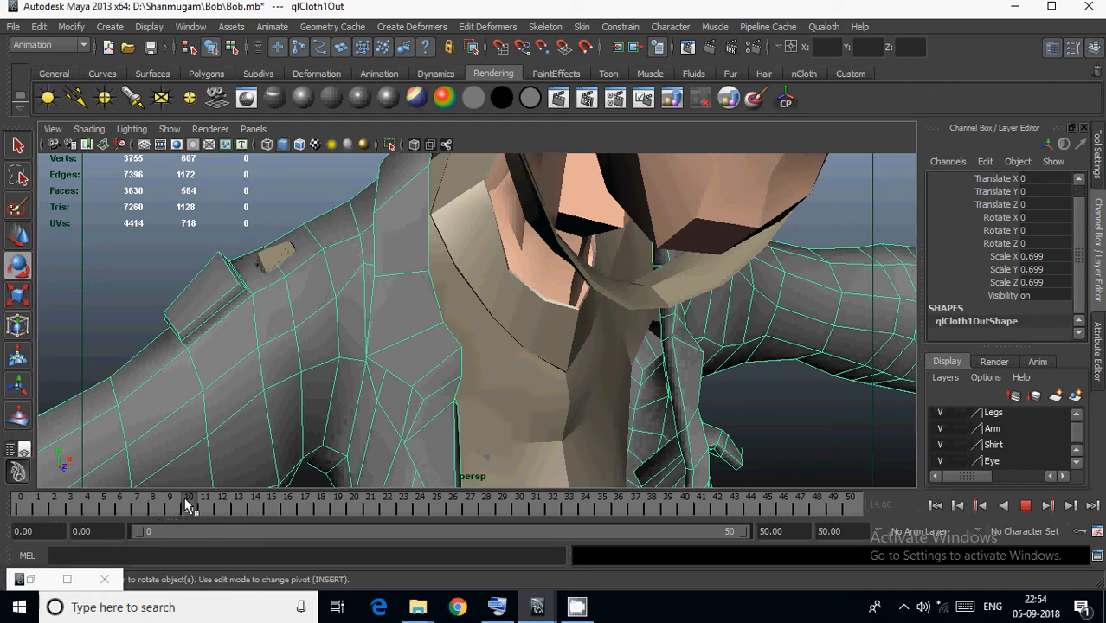
drag(188, 508, 122, 515)
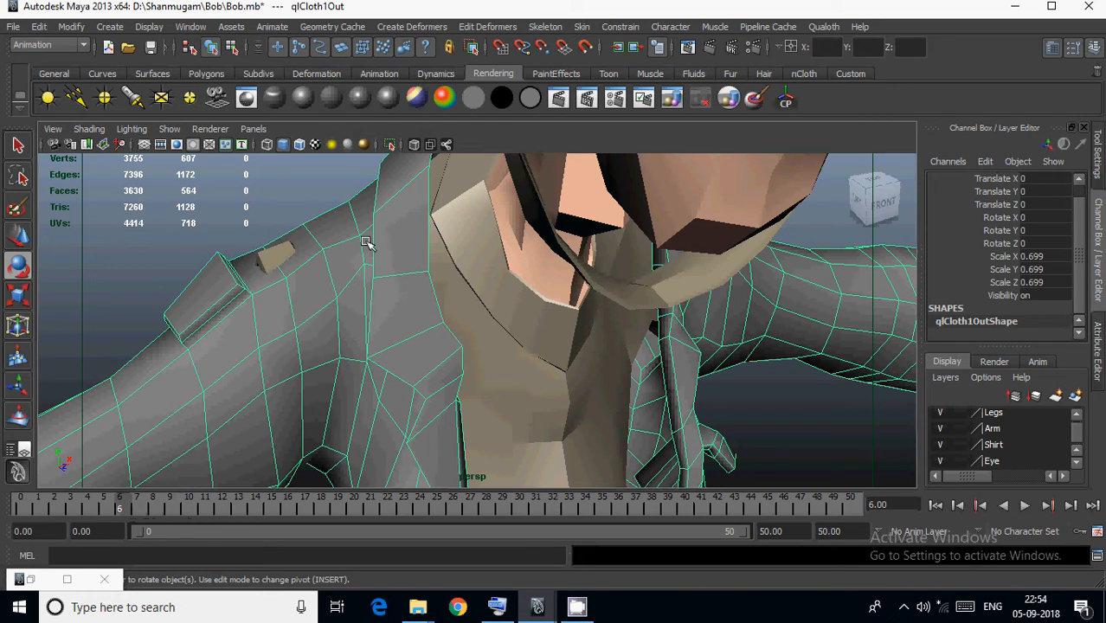
mouse_move(362, 205)
right_down()
mouse_move(394, 319)
mouse_move(419, 360)
mouse_move(496, 383)
mouse_move(492, 391)
right_up()
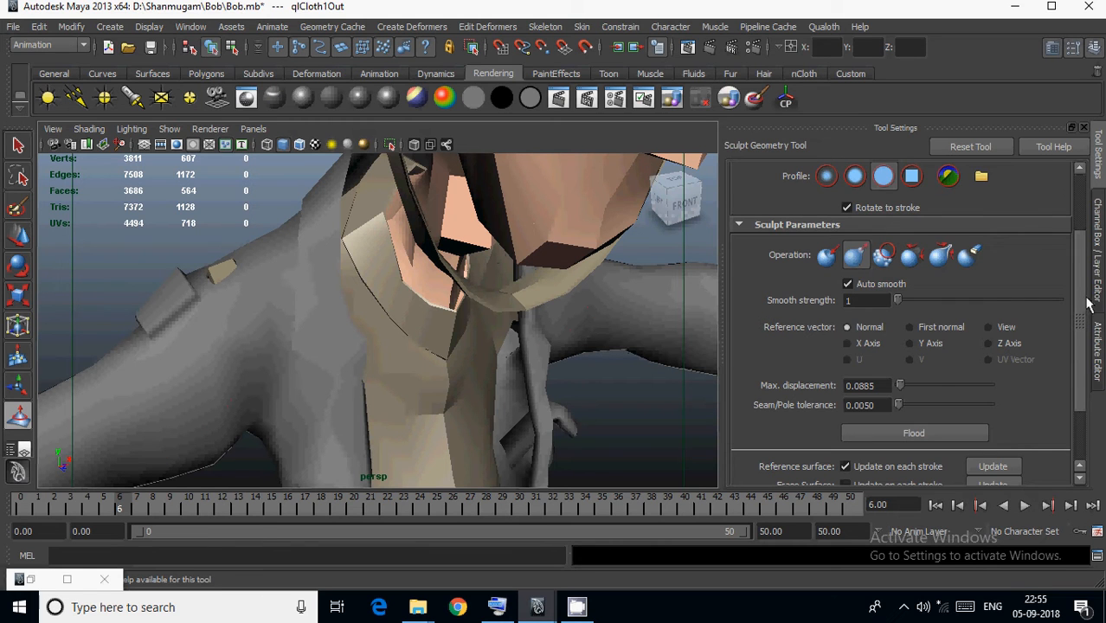
scroll(1087, 310, down, 3)
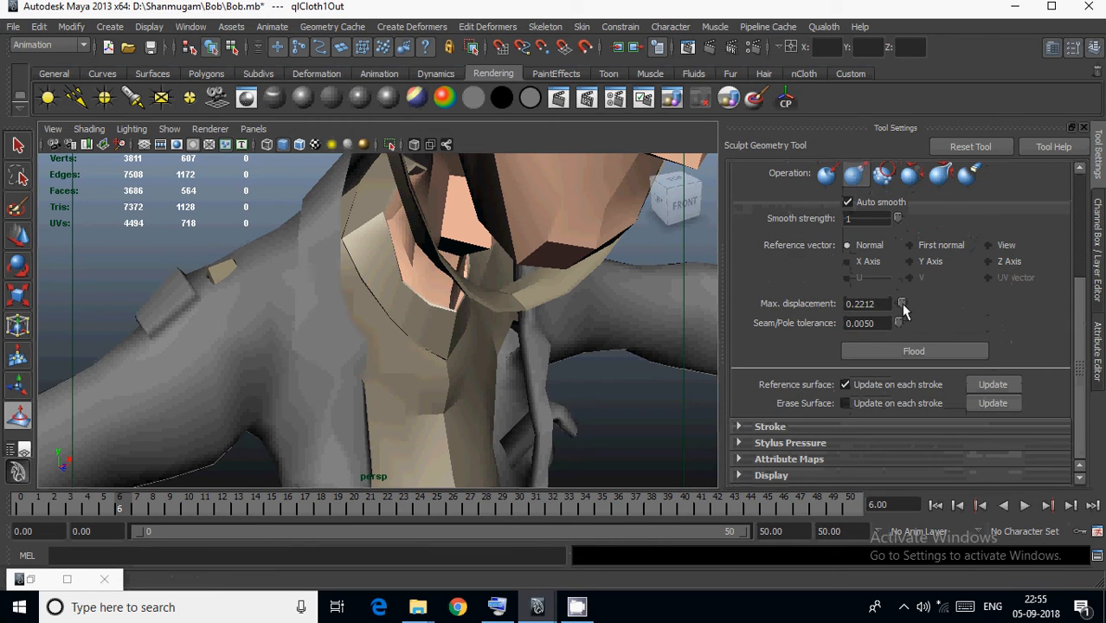
drag(904, 310, 901, 310)
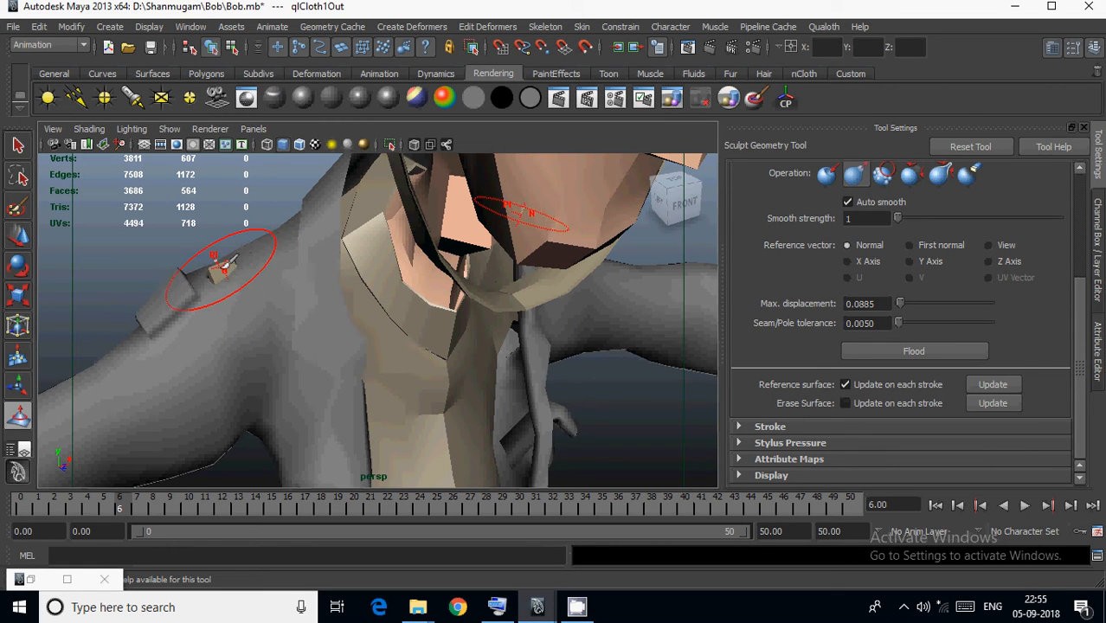
drag(229, 276, 199, 274)
click(206, 270)
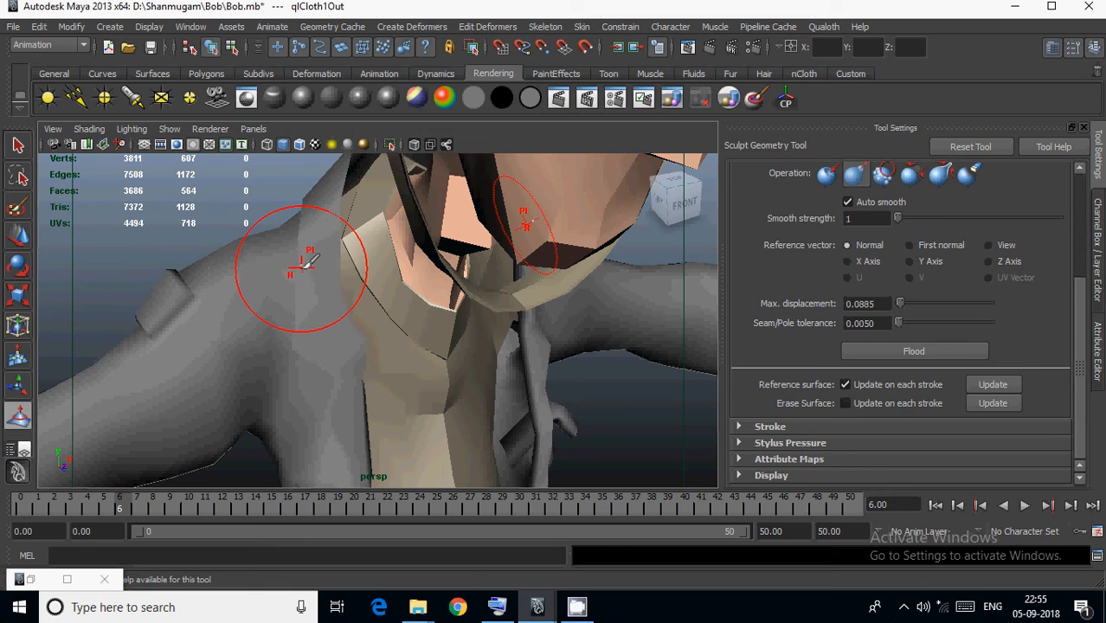
Store the frame 6 shoulder correction in the jacket's cloth simulation with Update Tweaks.
key(w)
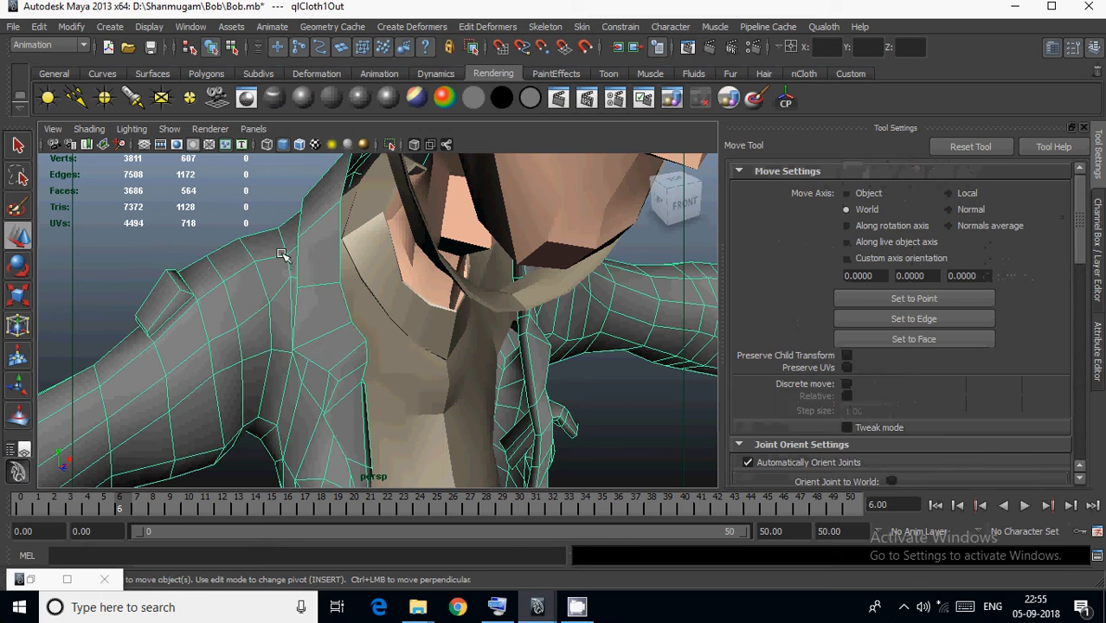
click(824, 27)
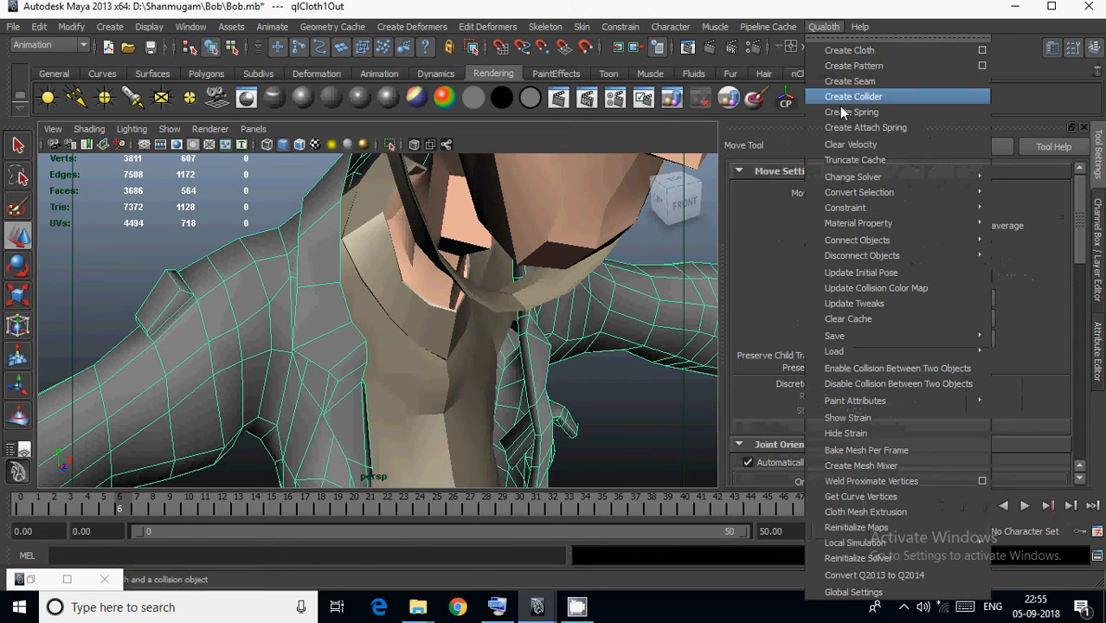
mouse_move(863, 225)
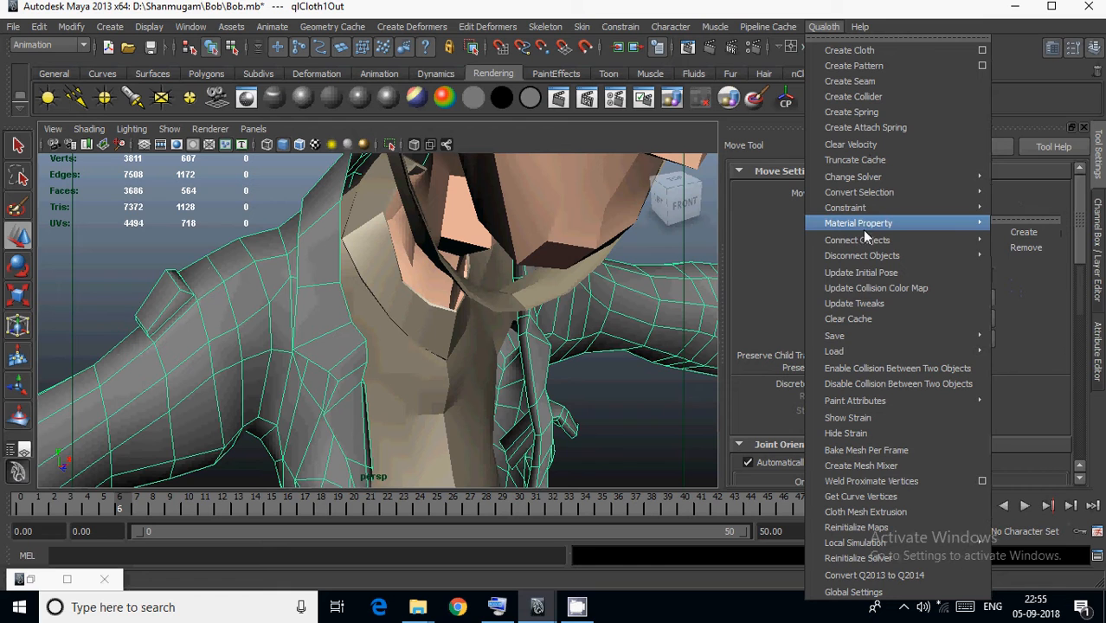
click(870, 305)
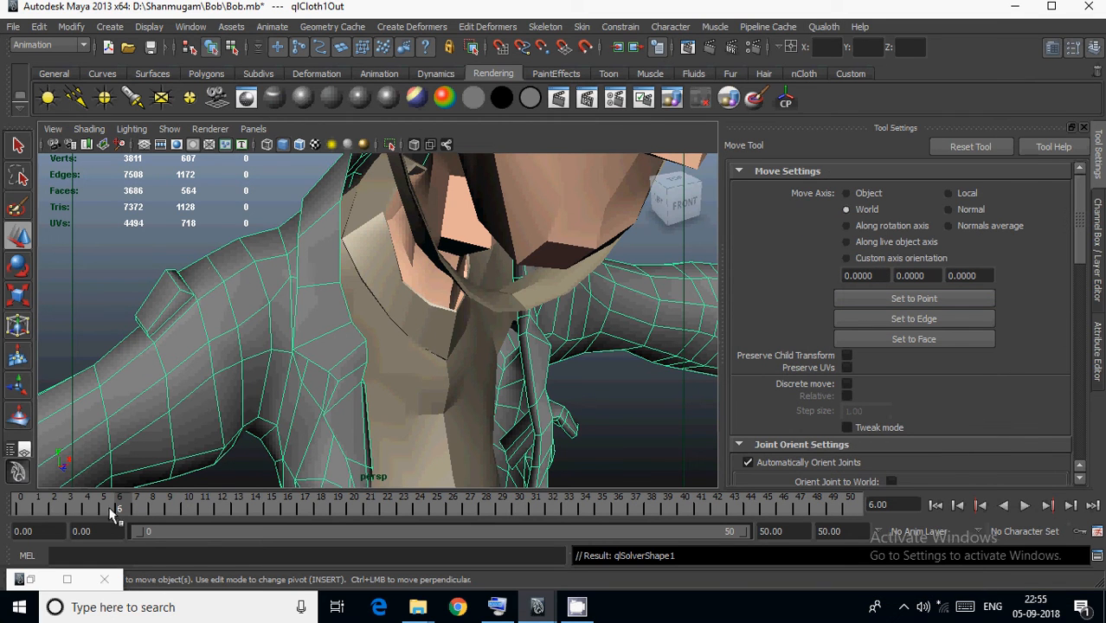
Advance to frame 7 and sculpt the jacket's right shoulder with the Sculpt Geometry Tool to cover the exposed undershirt.
key(alt+v)
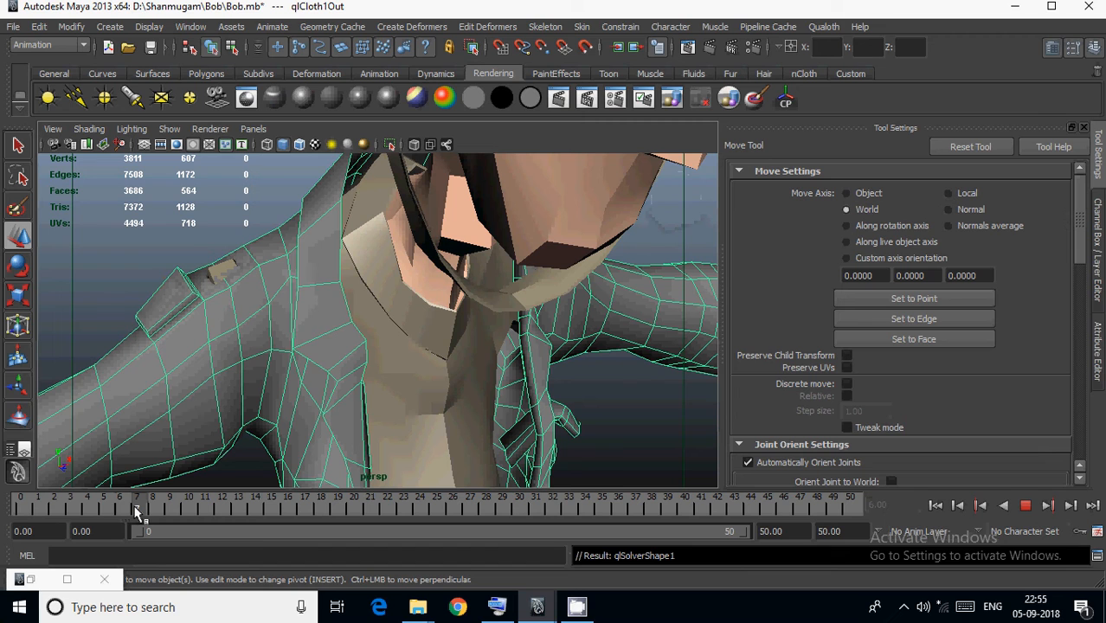
key(alt+v)
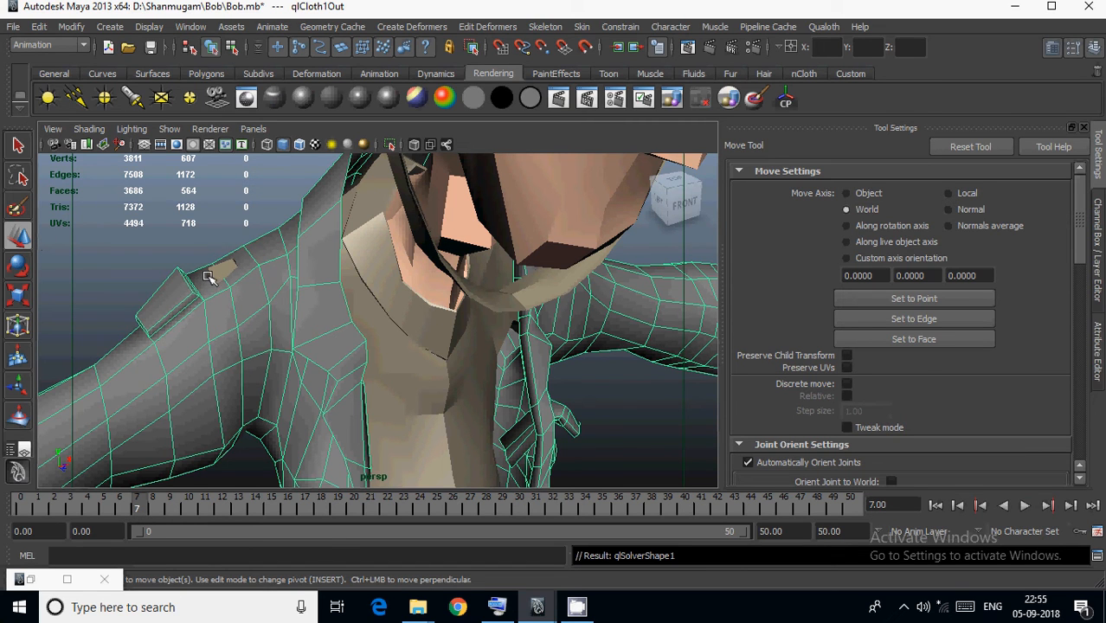
click(18, 416)
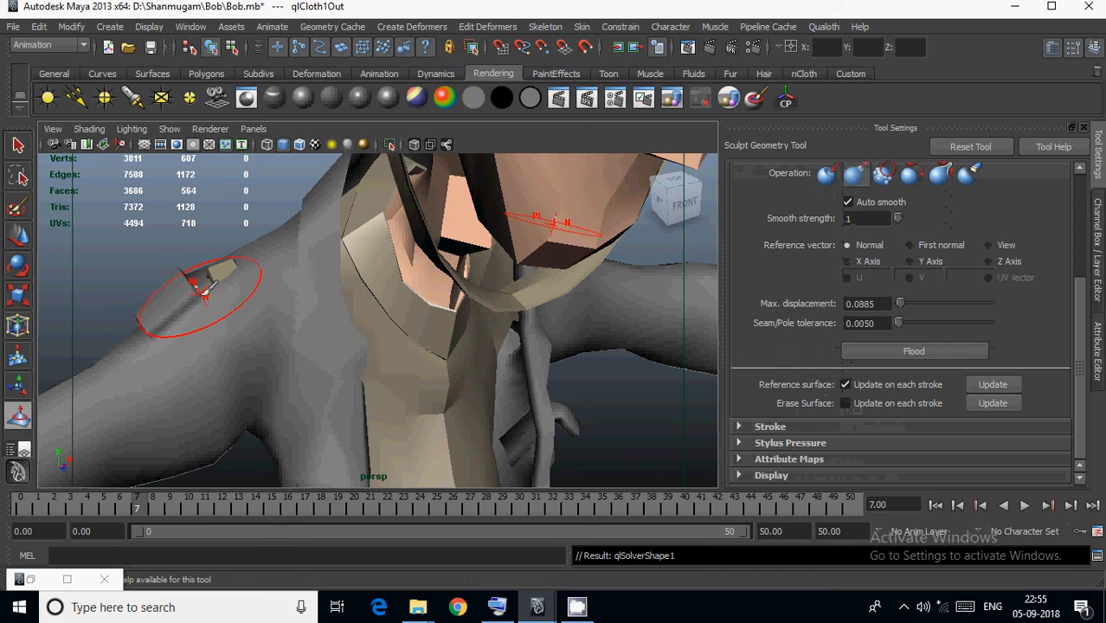
drag(224, 276, 206, 269)
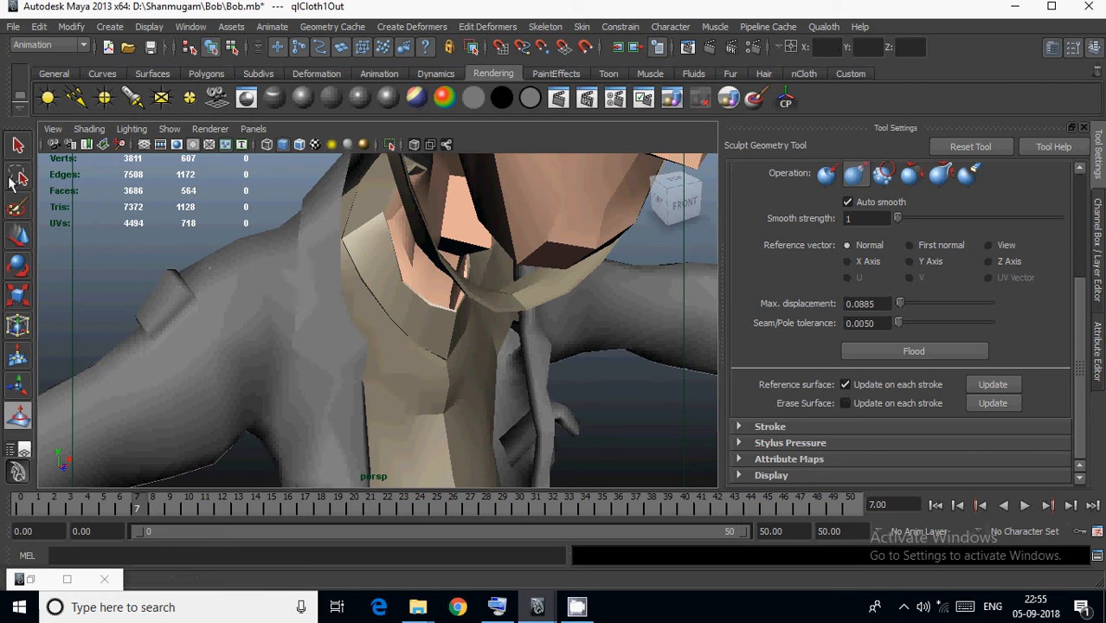
Store the frame 7 shoulder correction in the jacket's cloth simulation with Update Tweaks.
click(18, 236)
click(824, 27)
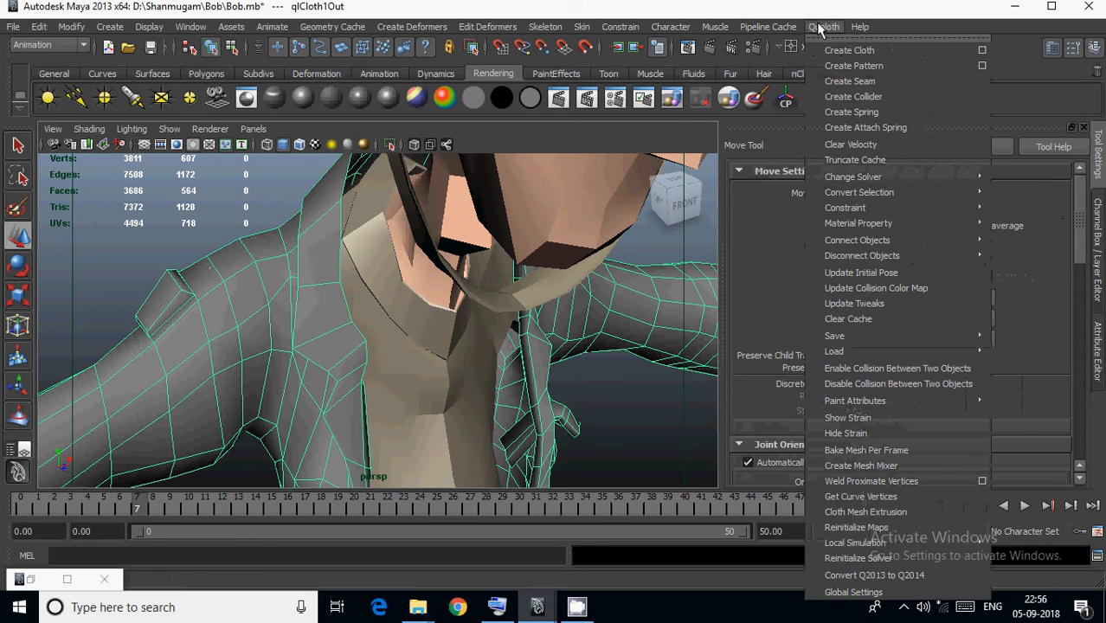
mouse_move(851, 201)
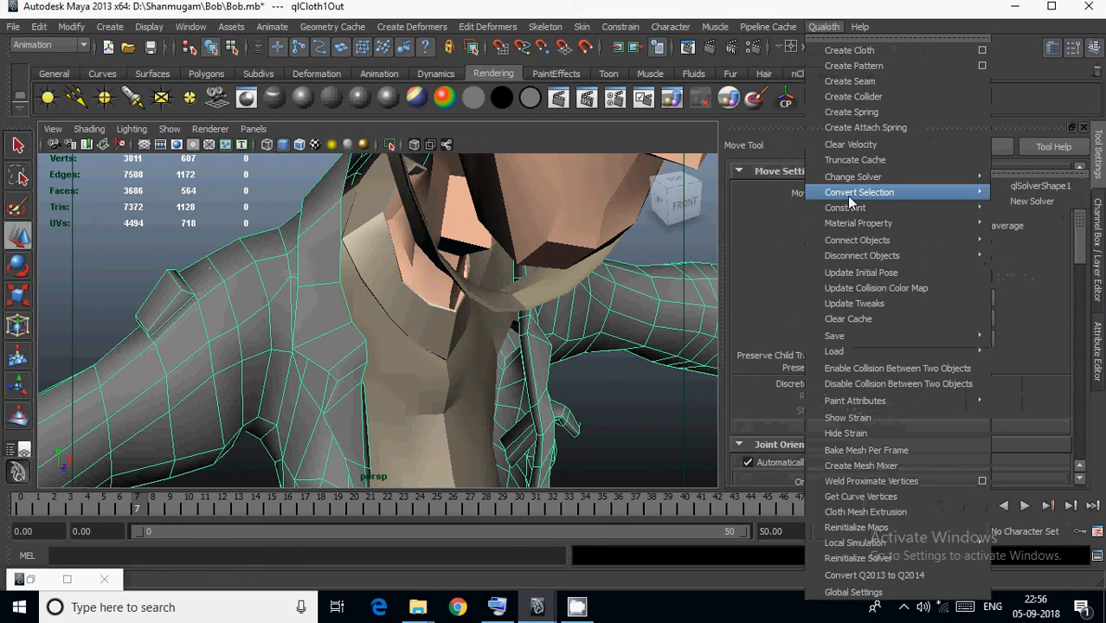
click(870, 307)
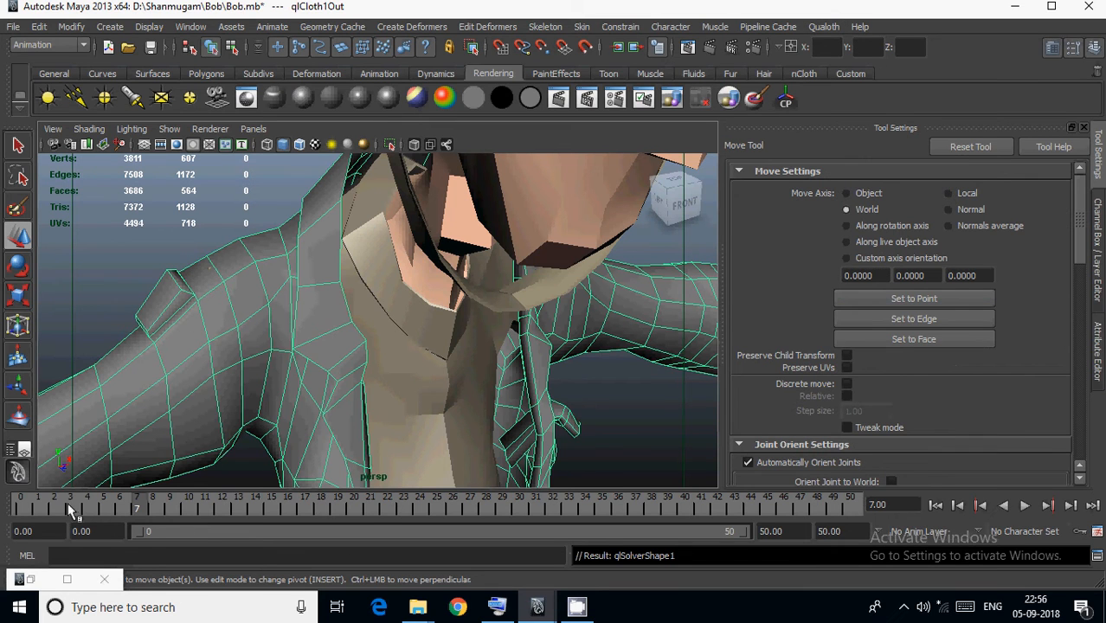
Scrub the timeline to frame 48 and examine the jacket's front and shoulders for remaining intersections.
drag(68, 503, 812, 501)
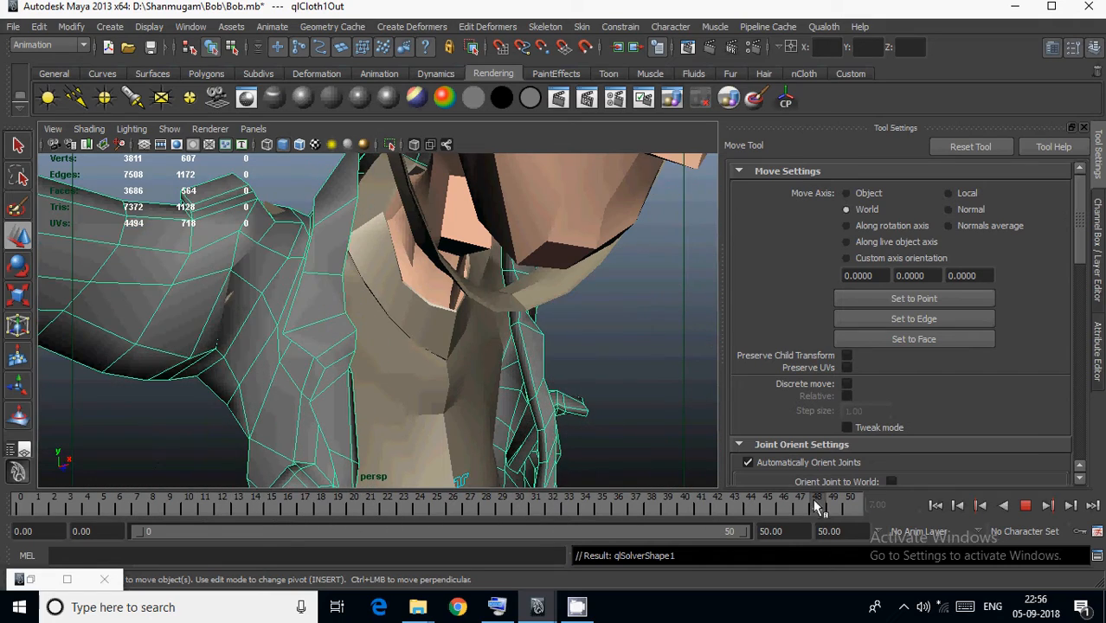
scroll(282, 205, down, 5)
alt+drag(321, 360, 258, 353)
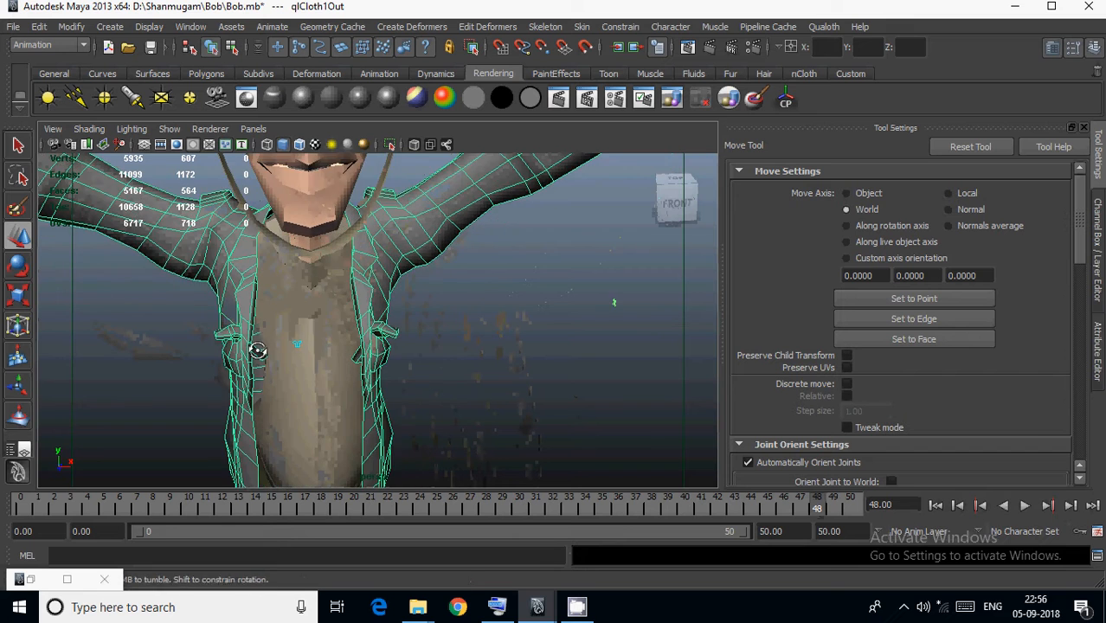
alt+middle_drag(257, 353, 338, 394)
scroll(337, 395, up, 3)
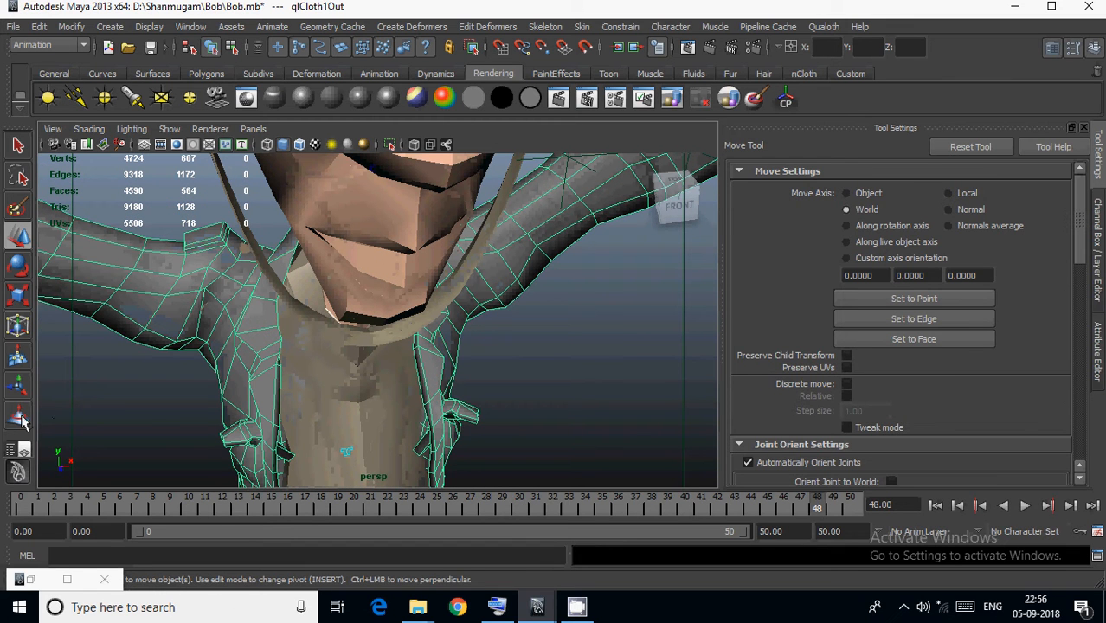
Go to frame 19 with the Sculpt Geometry Tool active, check the jacket's back, and store the jacket's shape with Update Tweaks.
click(18, 418)
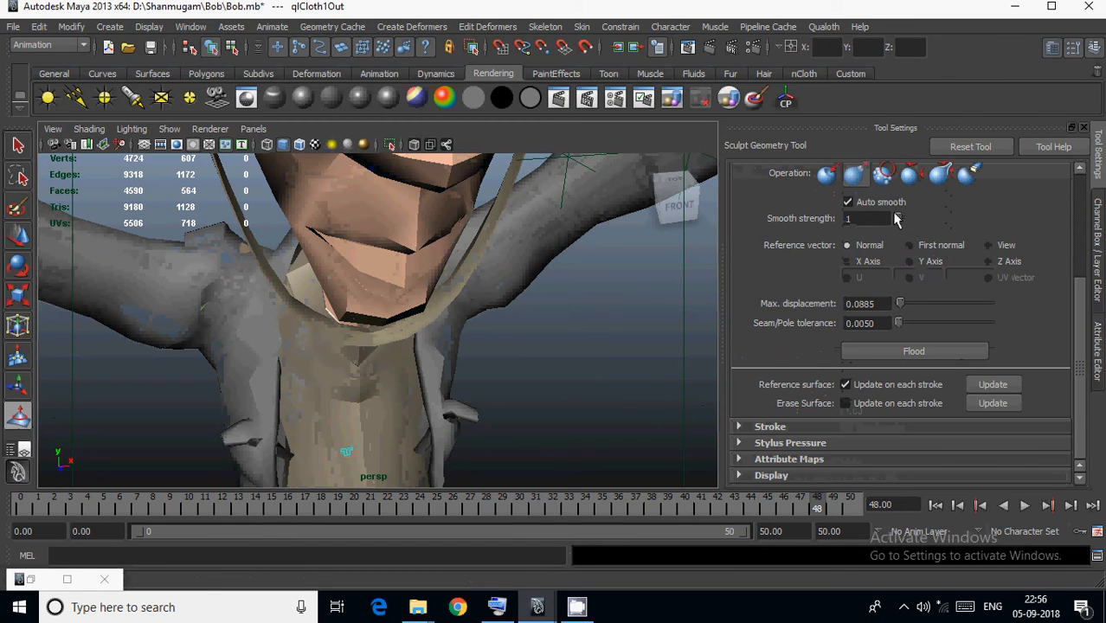
click(338, 507)
alt+drag(246, 333, 322, 370)
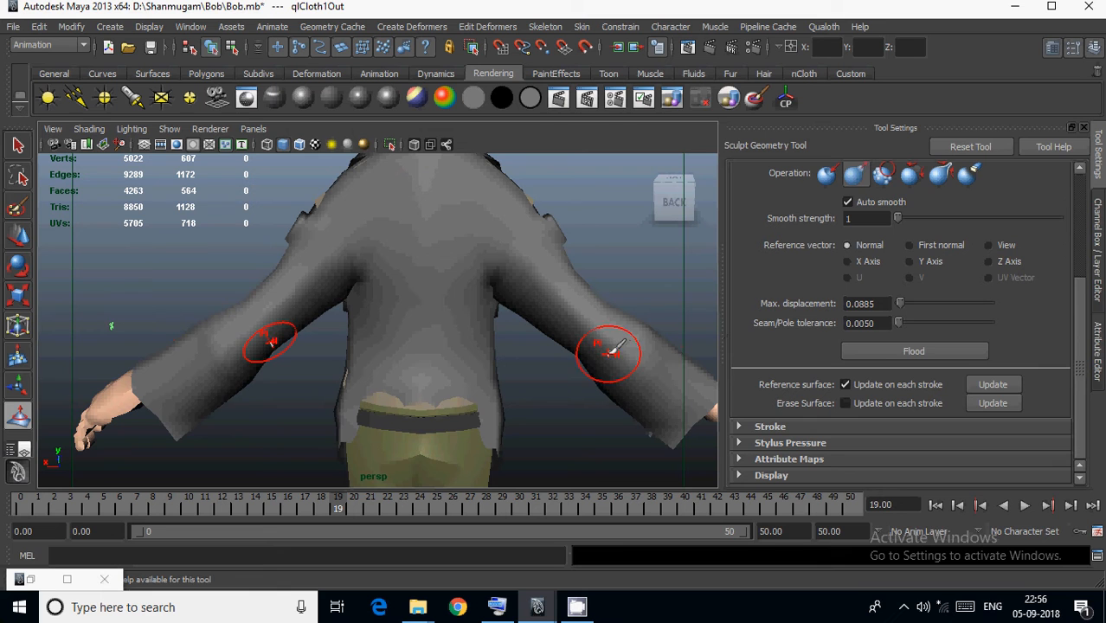
alt+drag(629, 321, 620, 251)
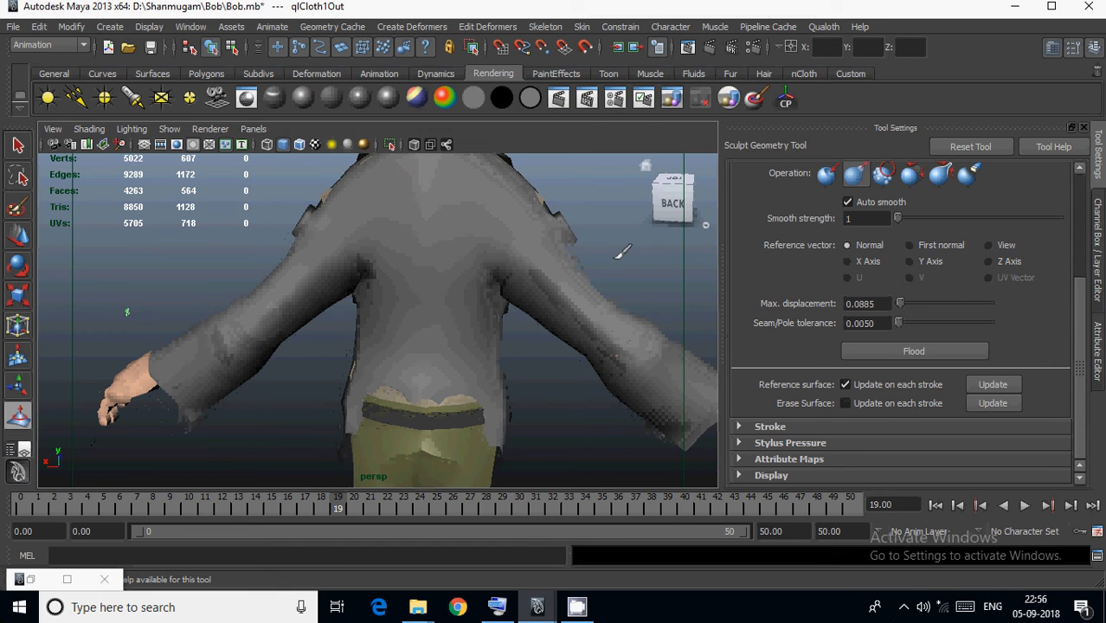
key(w)
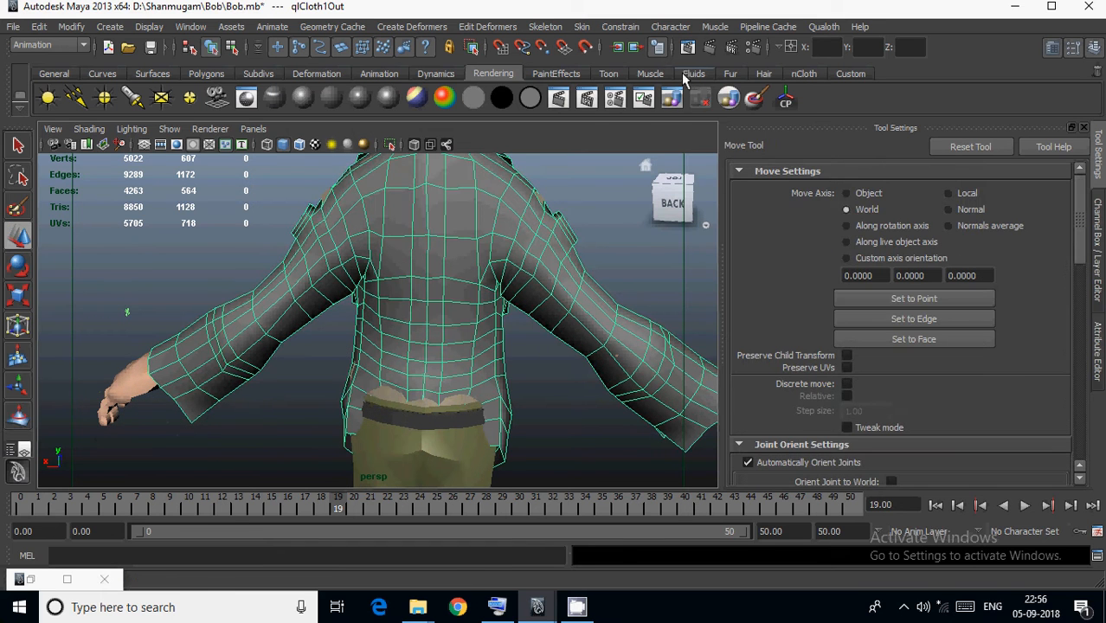
click(825, 27)
click(850, 304)
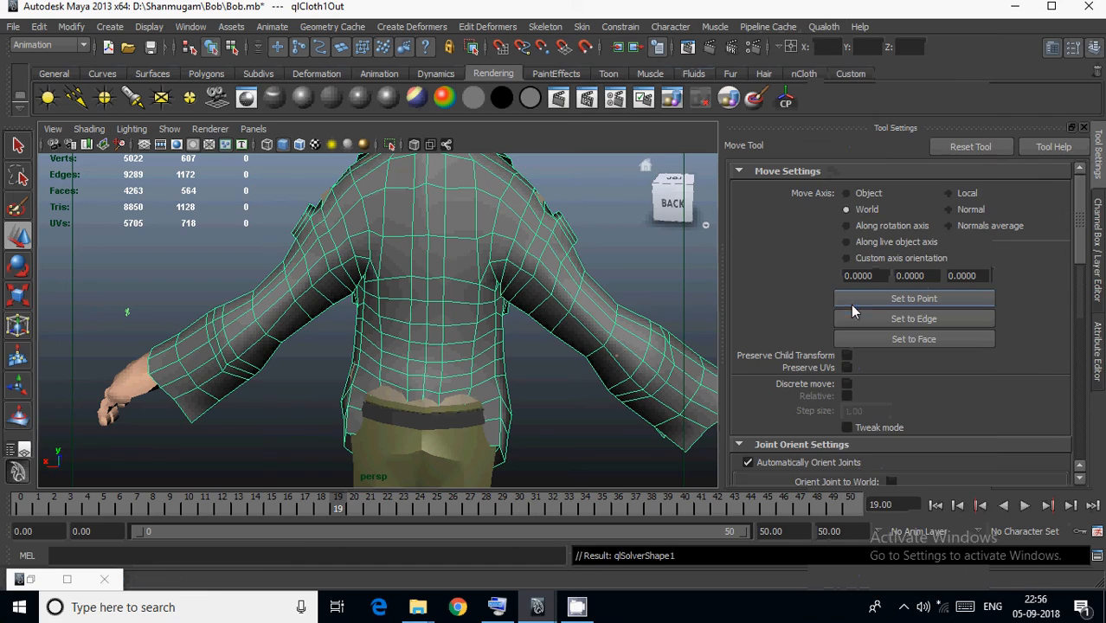
Scrub the timeline to frame 43 and examine the jacket's front and sleeves on the whole character for intersections.
alt+drag(585, 344, 355, 359)
alt+middle_drag(355, 360, 427, 394)
alt+drag(428, 394, 399, 294)
scroll(416, 277, down, 3)
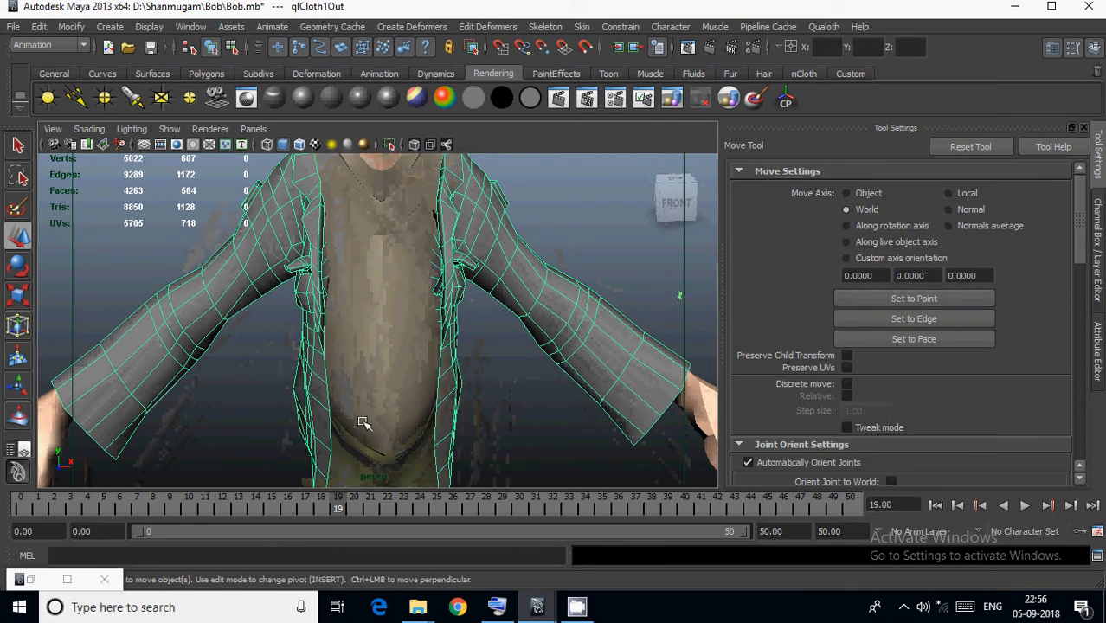
drag(398, 510, 734, 509)
alt+drag(550, 370, 511, 376)
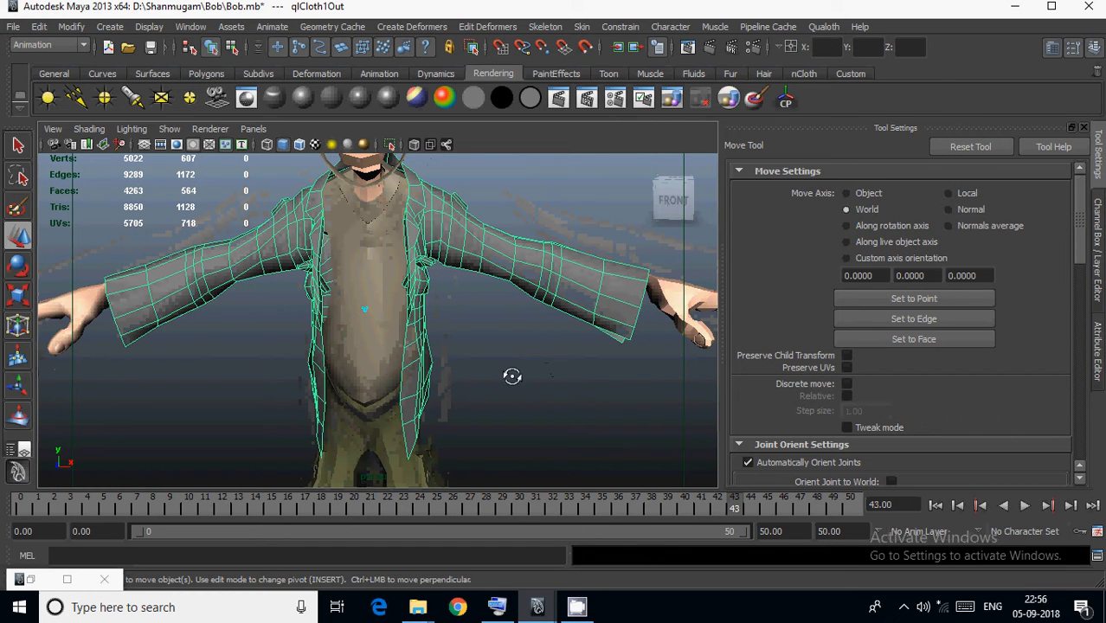
click(1099, 299)
alt+right_drag(625, 346, 566, 378)
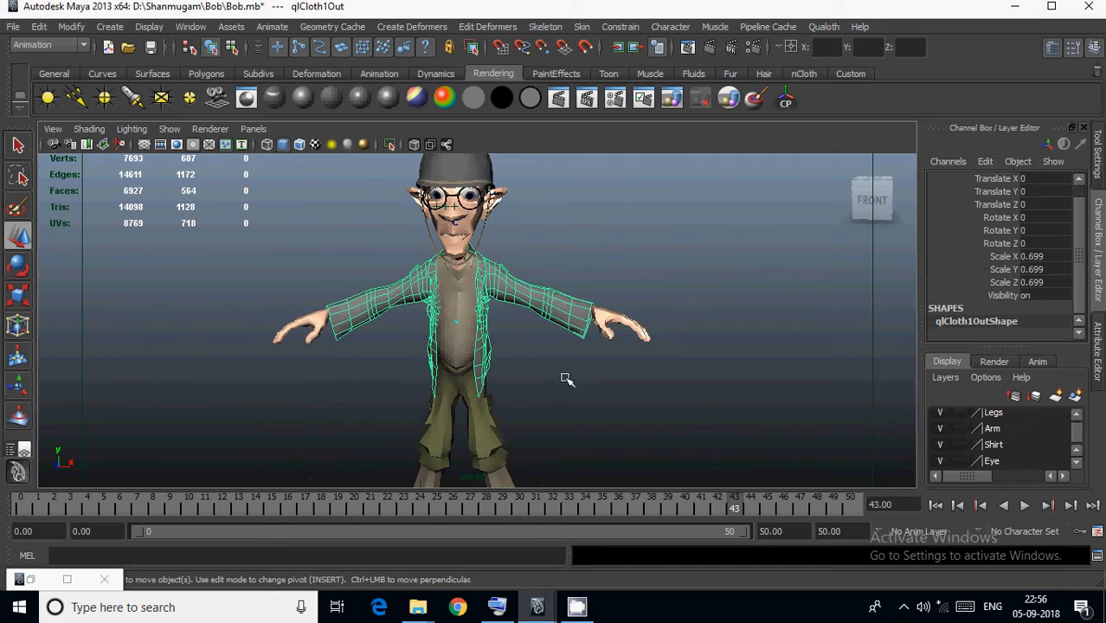
alt+drag(566, 378, 523, 359)
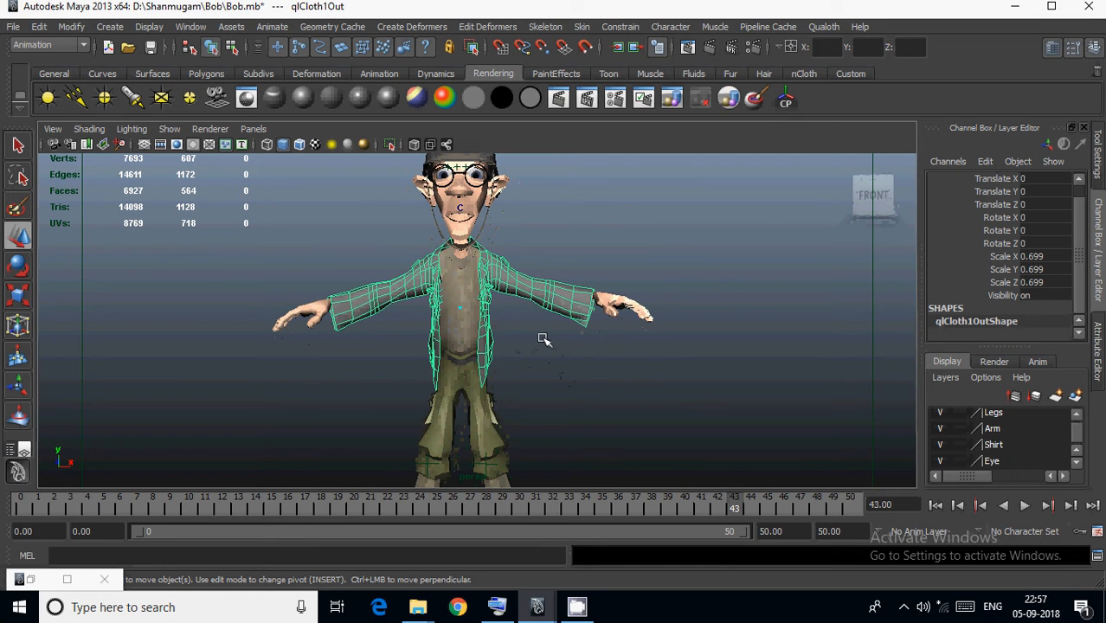
Return to frame 0 and start Bake Mesh Per Frame for the jacket, choosing Bob's mesh folder as the destination.
drag(741, 513, 9, 467)
alt+drag(405, 329, 532, 297)
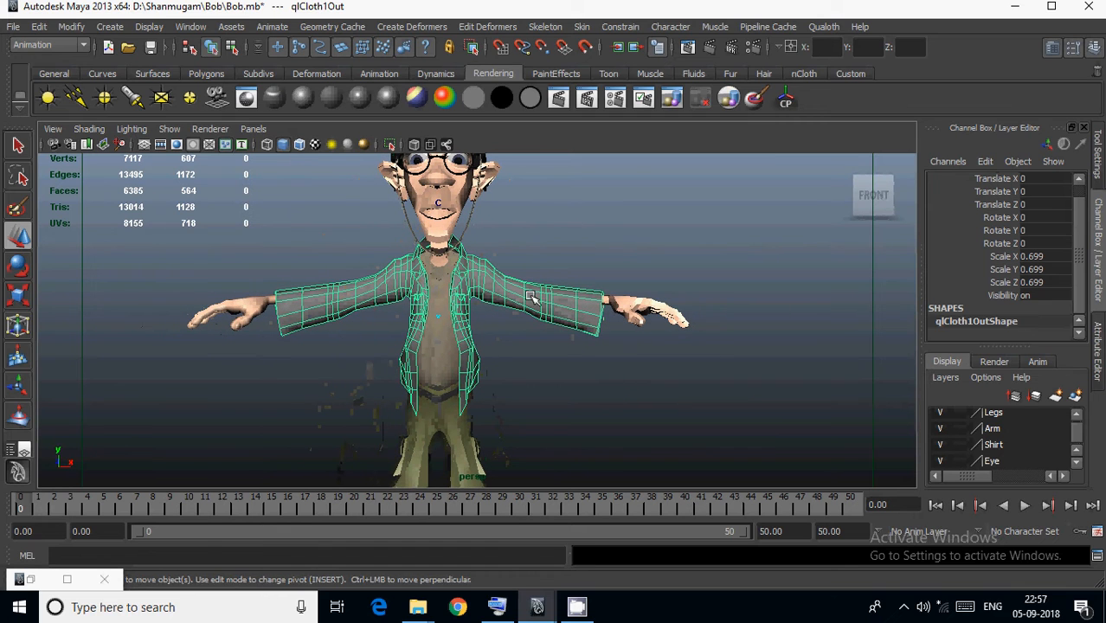
click(824, 27)
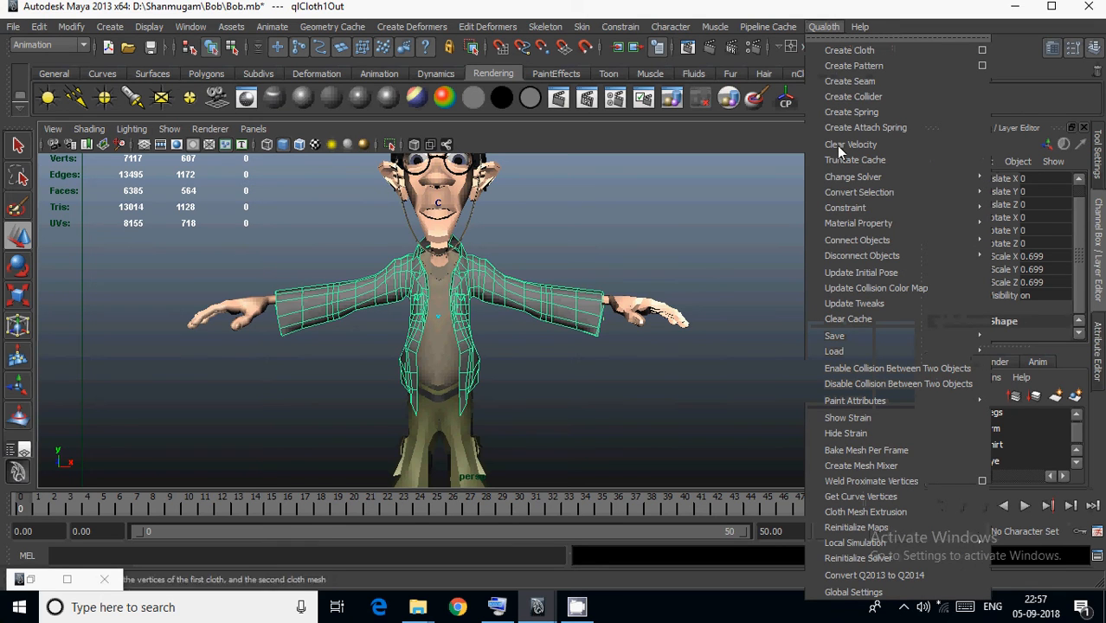
click(867, 451)
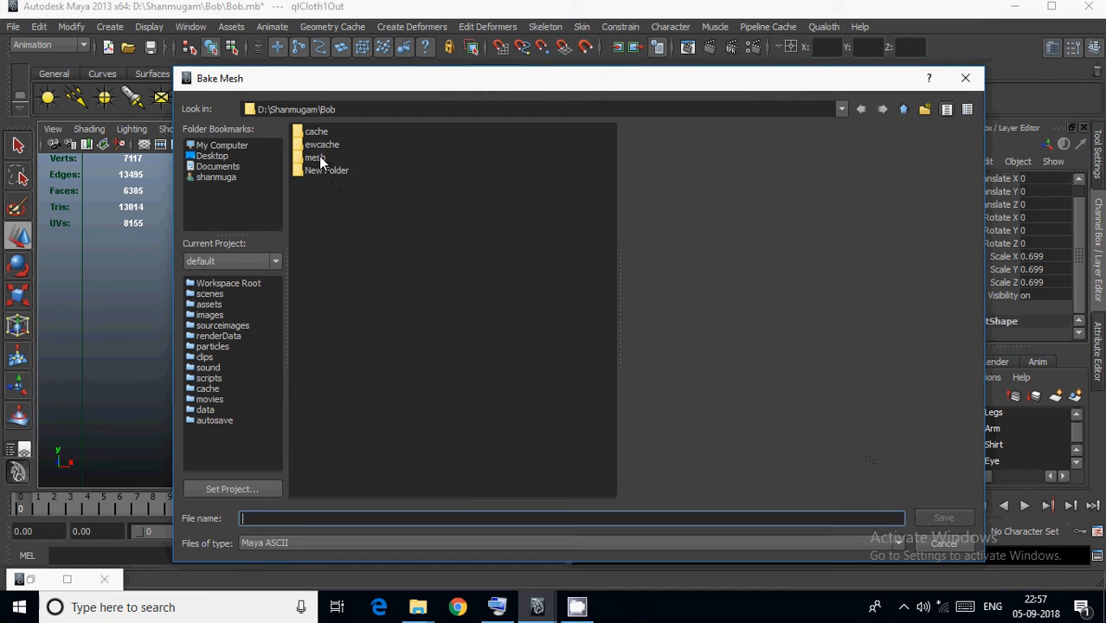
click(319, 157)
double_click(317, 160)
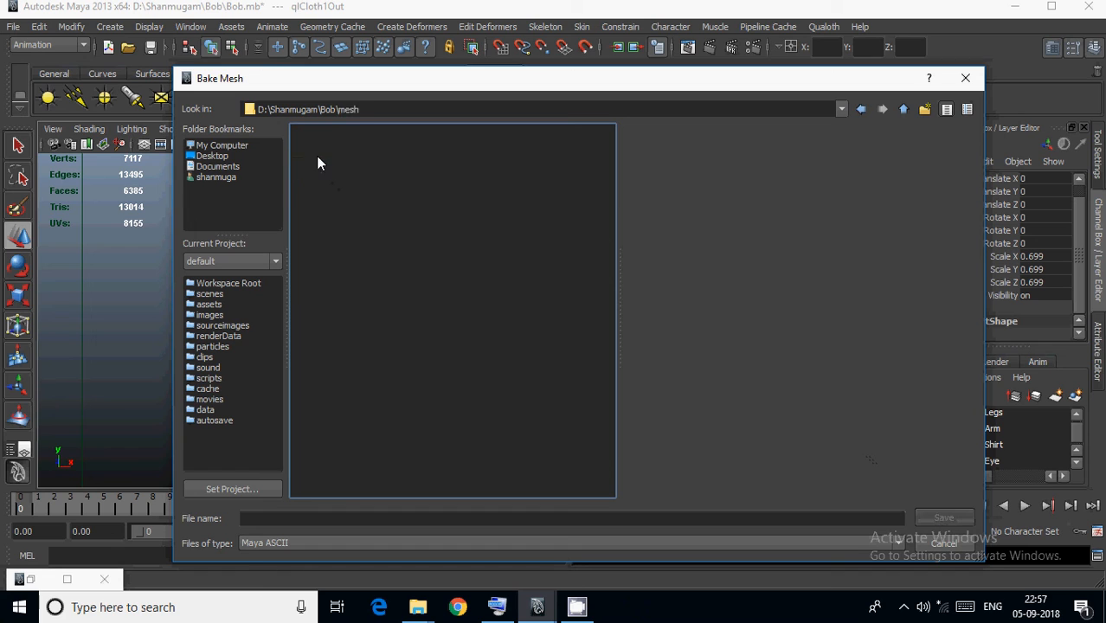
Bake the jacket's mesh for every frame under the file name shirtymesh in Maya ASCII format.
click(361, 519)
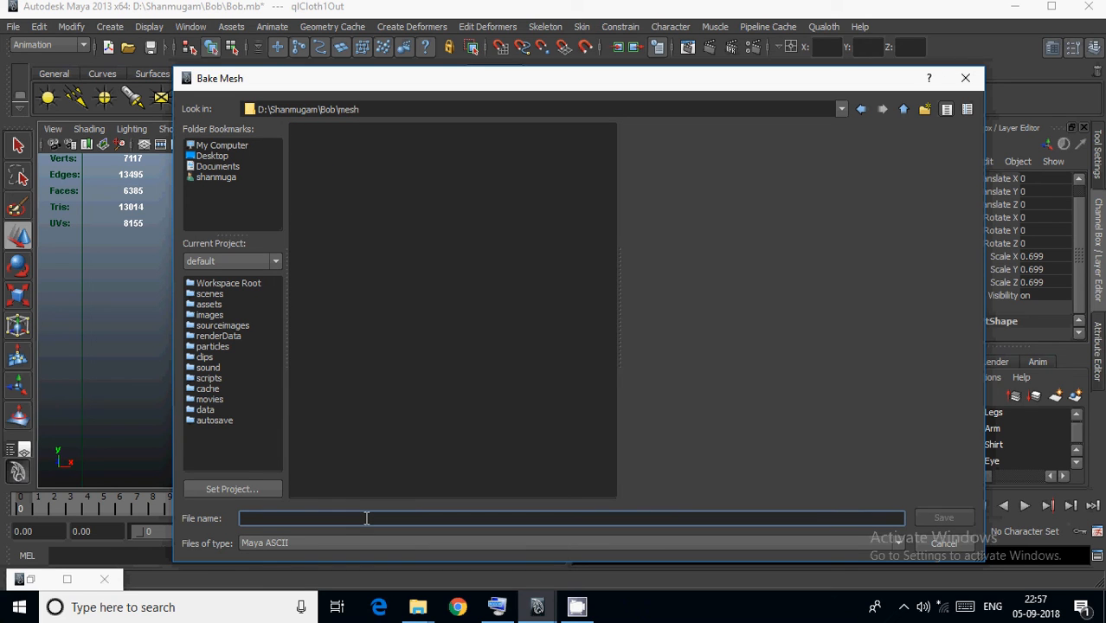
text(shirtymesh)
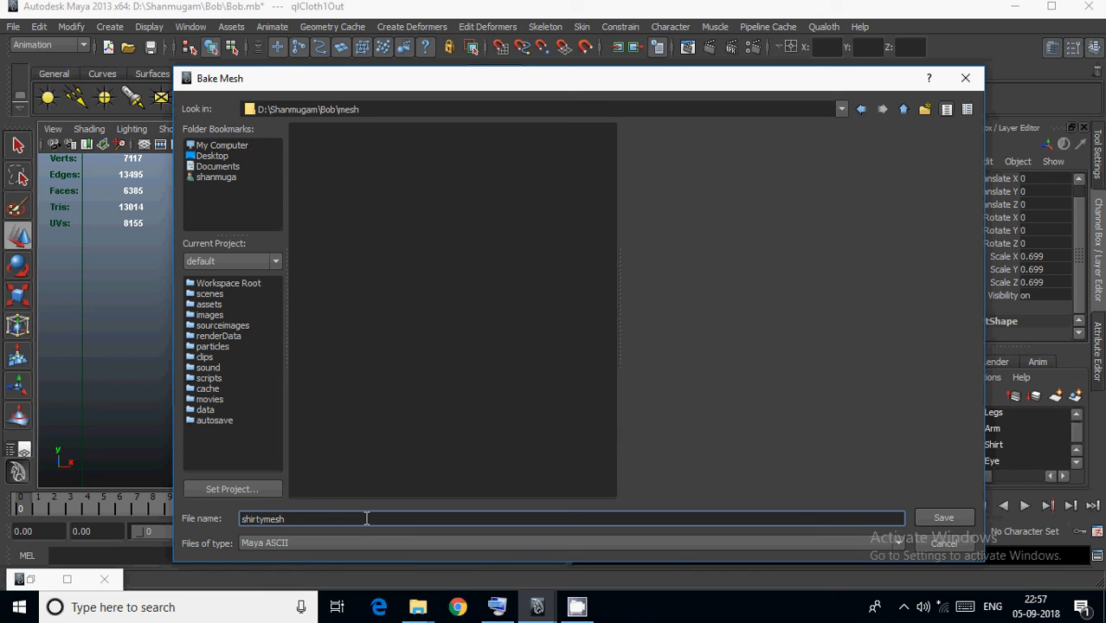
click(273, 544)
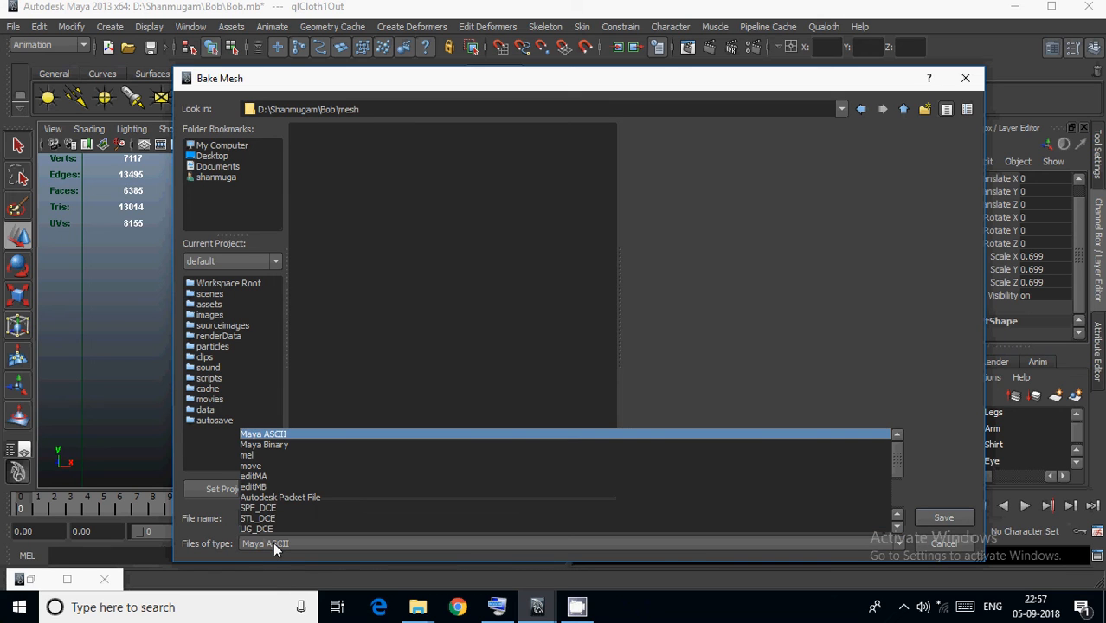
click(271, 542)
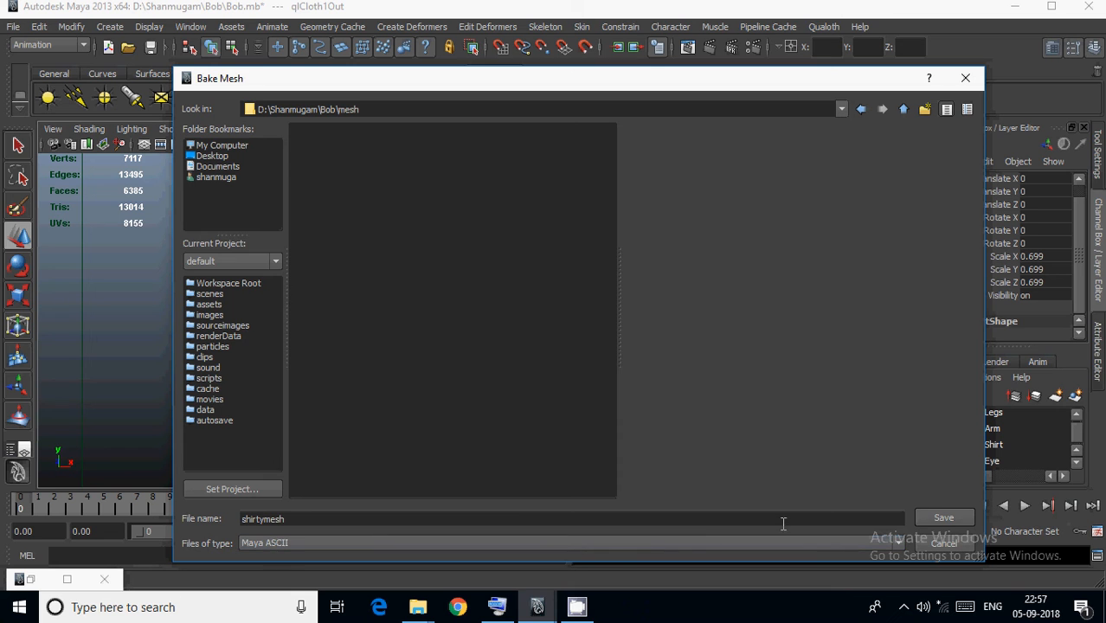
click(942, 519)
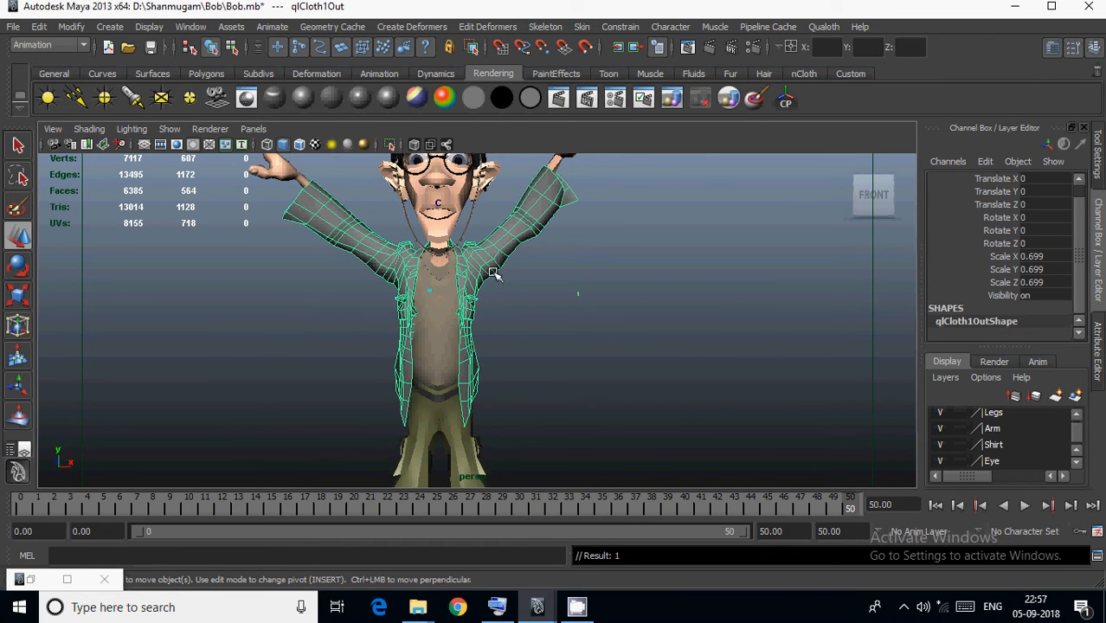
Switch to the second Maya session with the untitled scene and import the shhirt 3D object from the Bob folder.
click(540, 609)
click(524, 515)
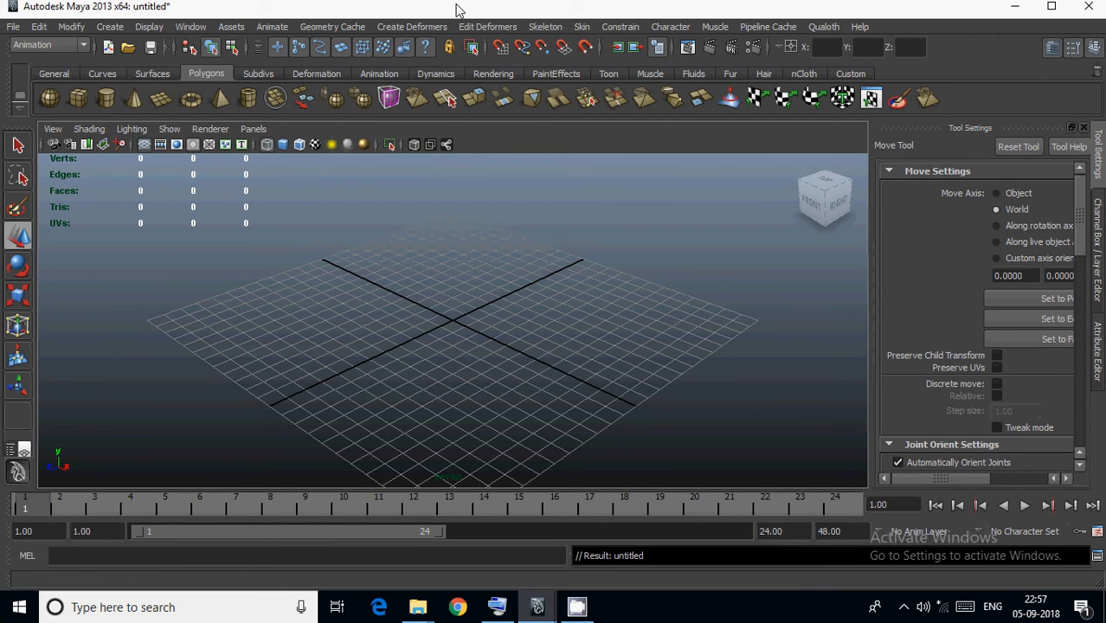
click(416, 608)
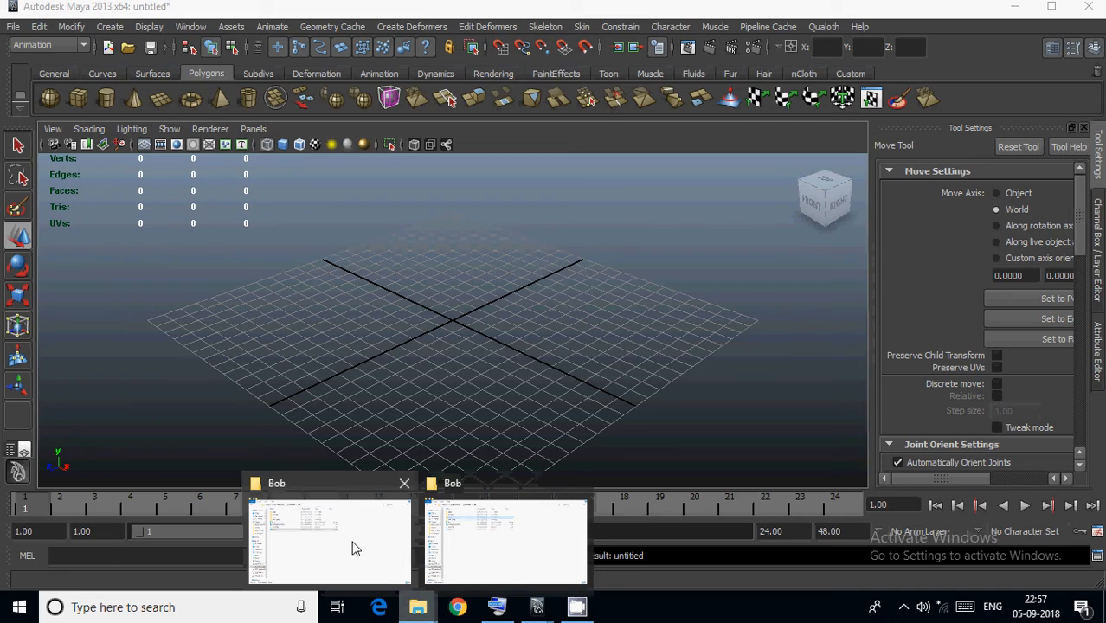
click(354, 548)
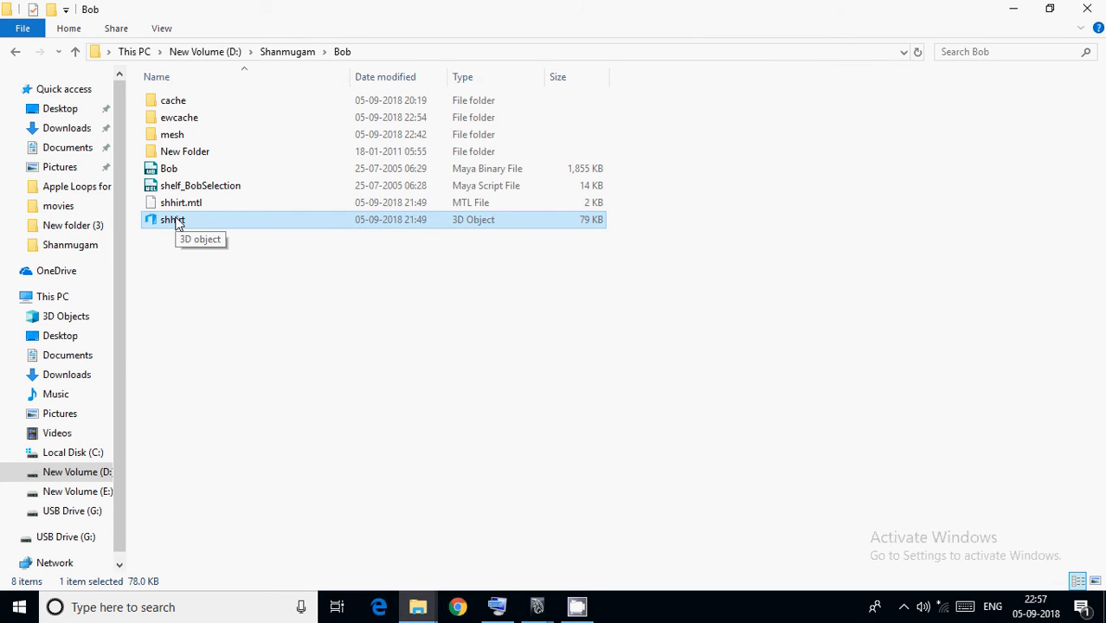
drag(177, 223, 555, 430)
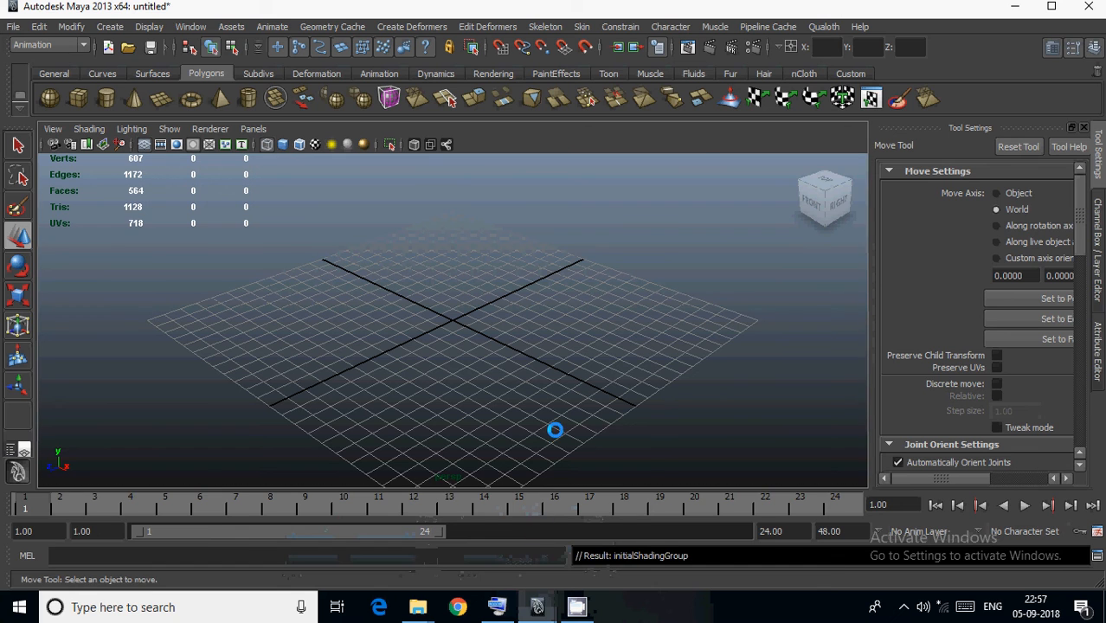
Bring the imported shirt into front view, display it shaded and select its mesh.
scroll(436, 339, down, 5)
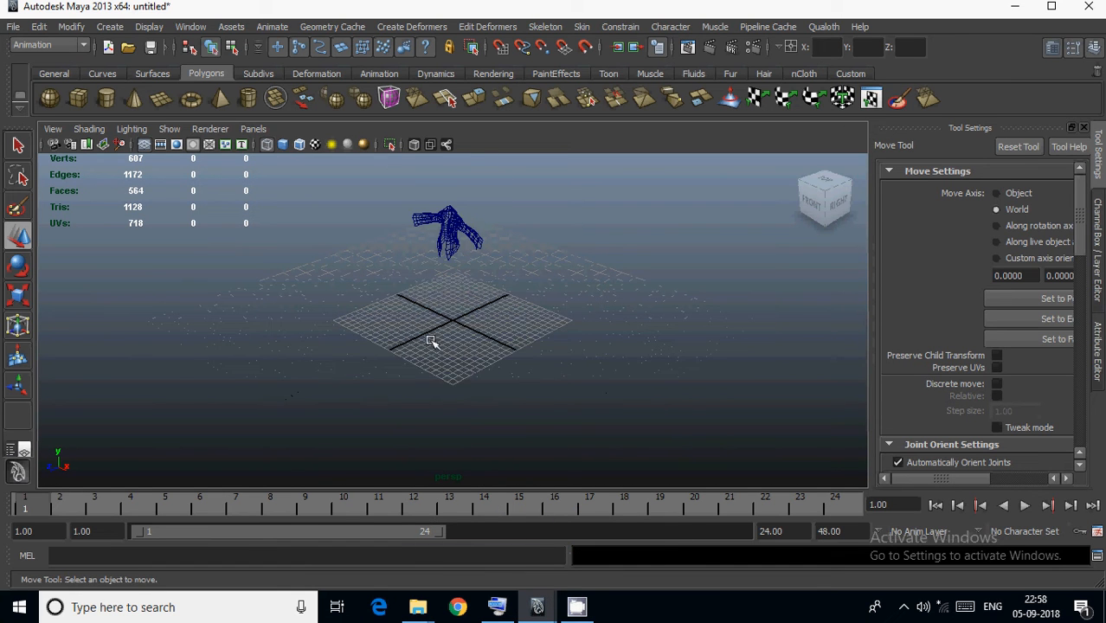
alt+drag(431, 340, 503, 291)
scroll(472, 407, up, 6)
mouse_move(503, 291)
alt+middle_down()
mouse_move(478, 407)
mouse_move(494, 275)
alt+middle_up()
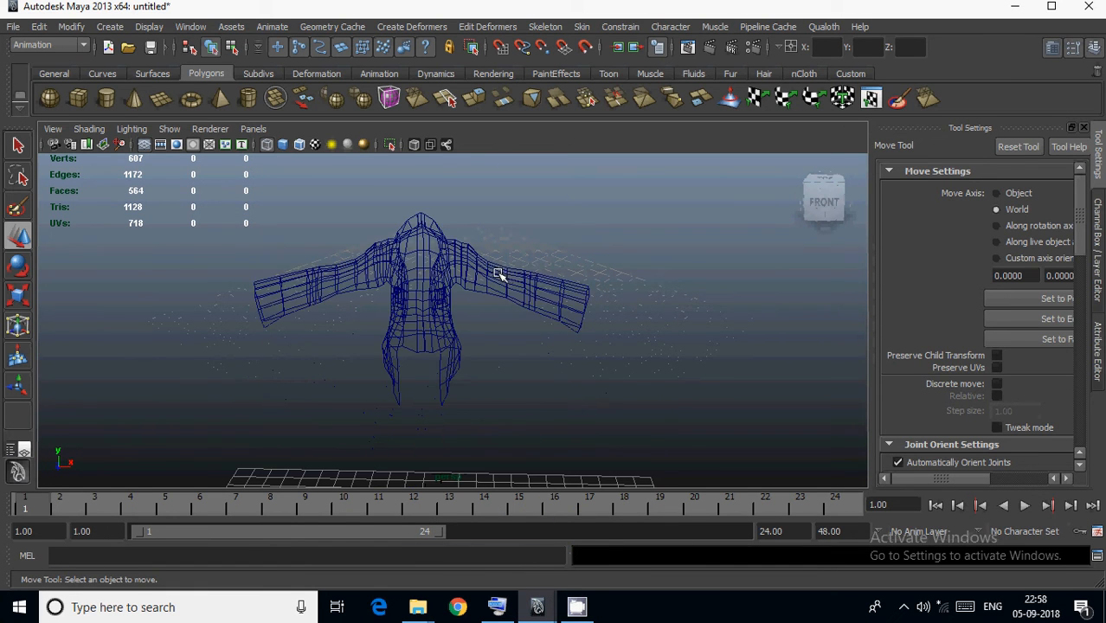
key(5)
click(475, 302)
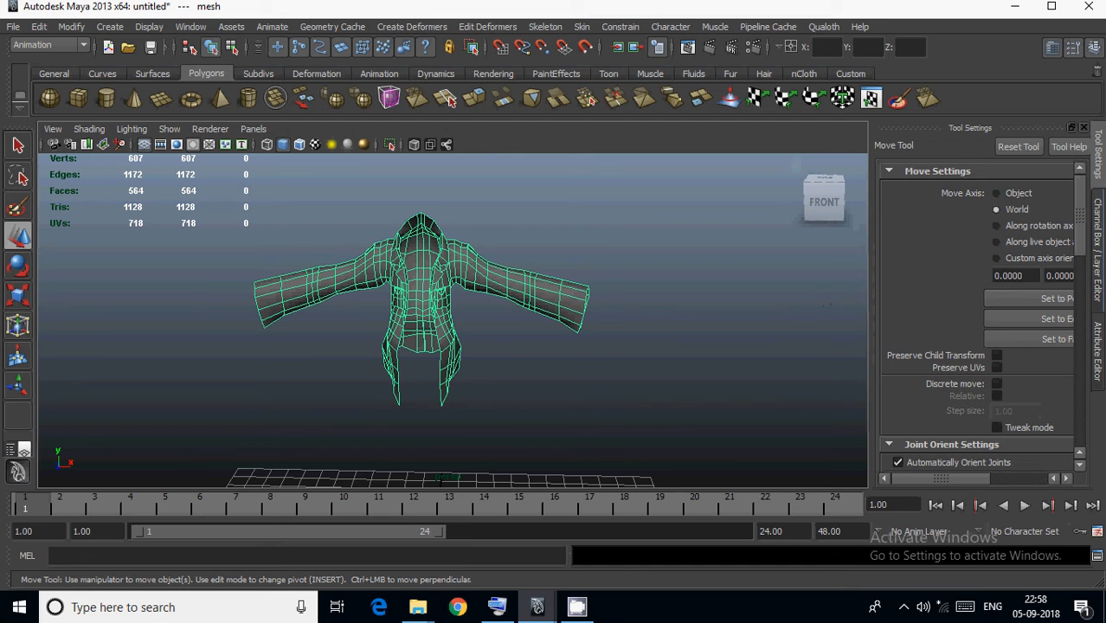
Connect a Qualoth cache node to the selected shirt mesh.
click(1098, 235)
alt+drag(579, 359, 530, 361)
click(827, 27)
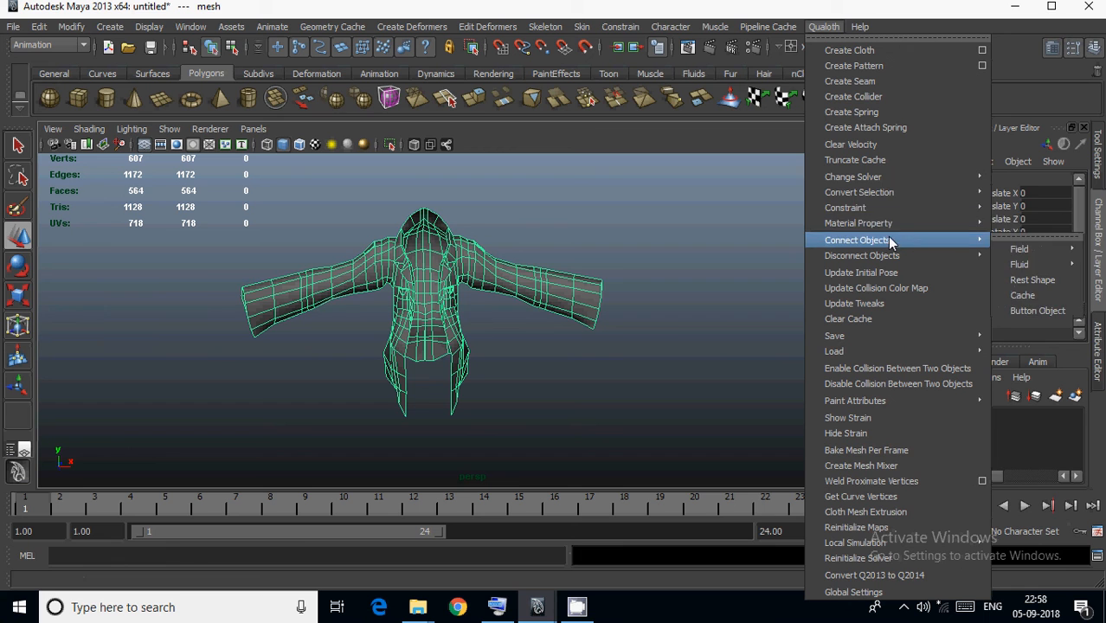
mouse_move(896, 240)
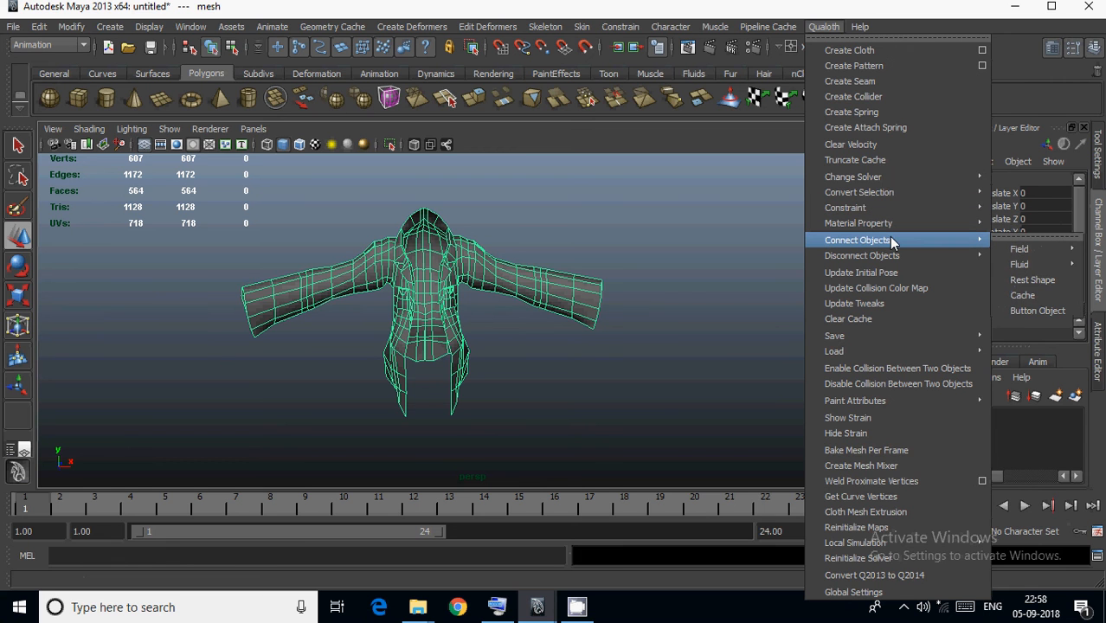
click(1022, 296)
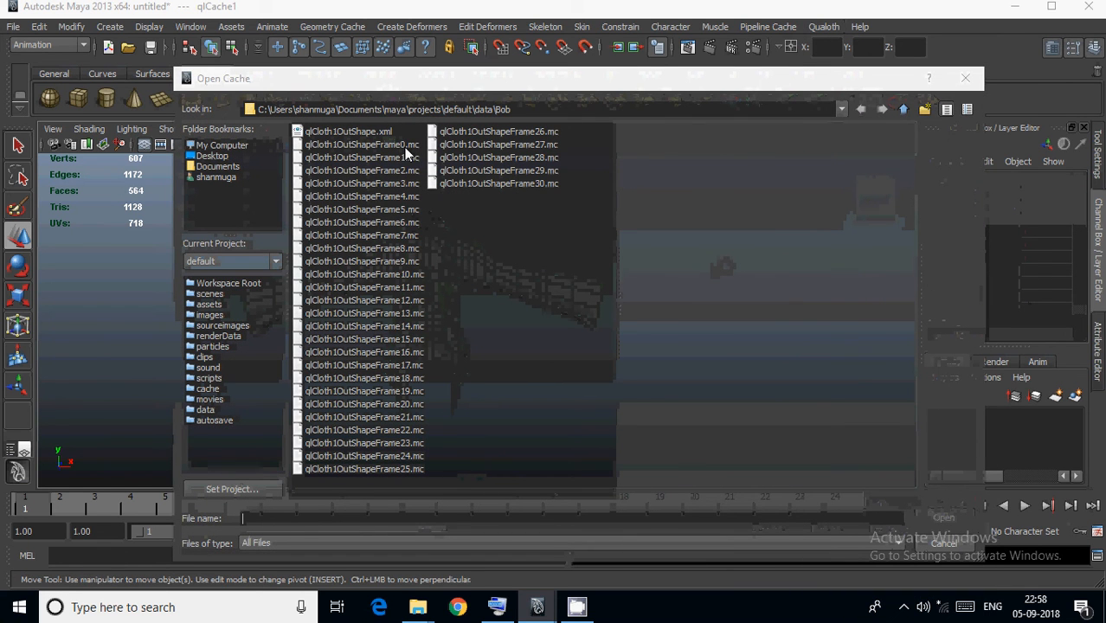
Load shirtymesh.ma.0000 from Bob's mesh folder on the D: drive as the shirt's cache.
click(905, 109)
click(903, 110)
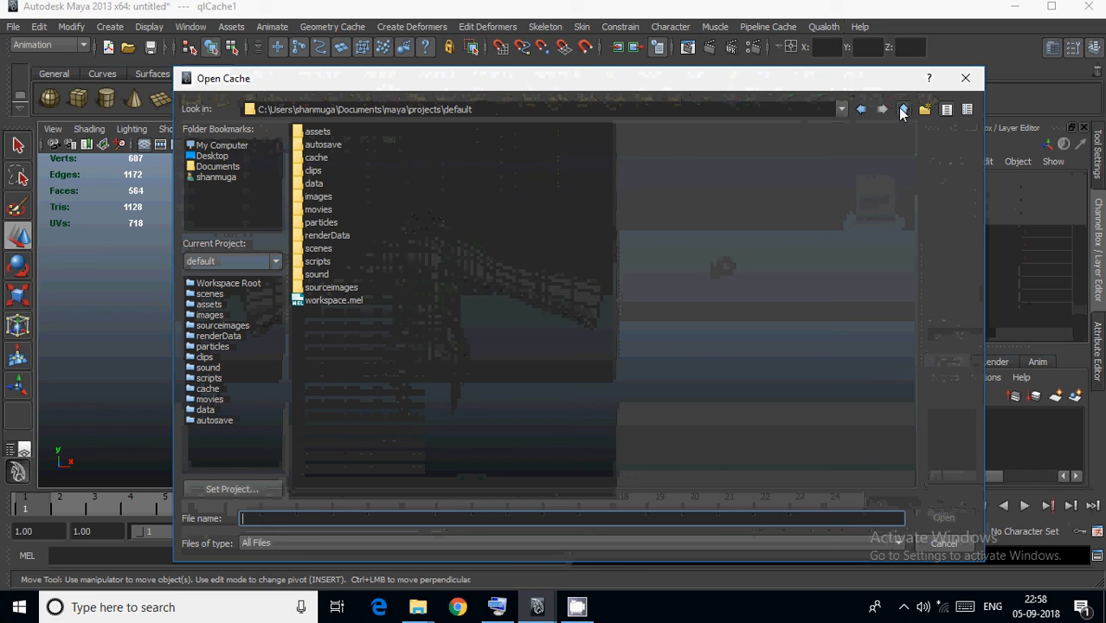
click(227, 148)
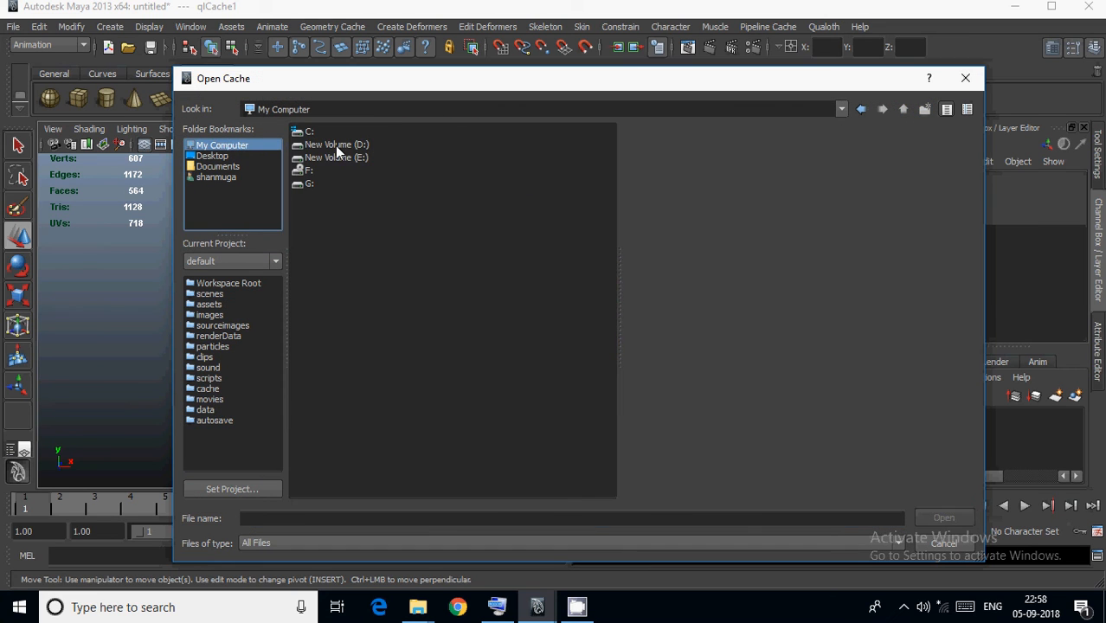
double_click(335, 145)
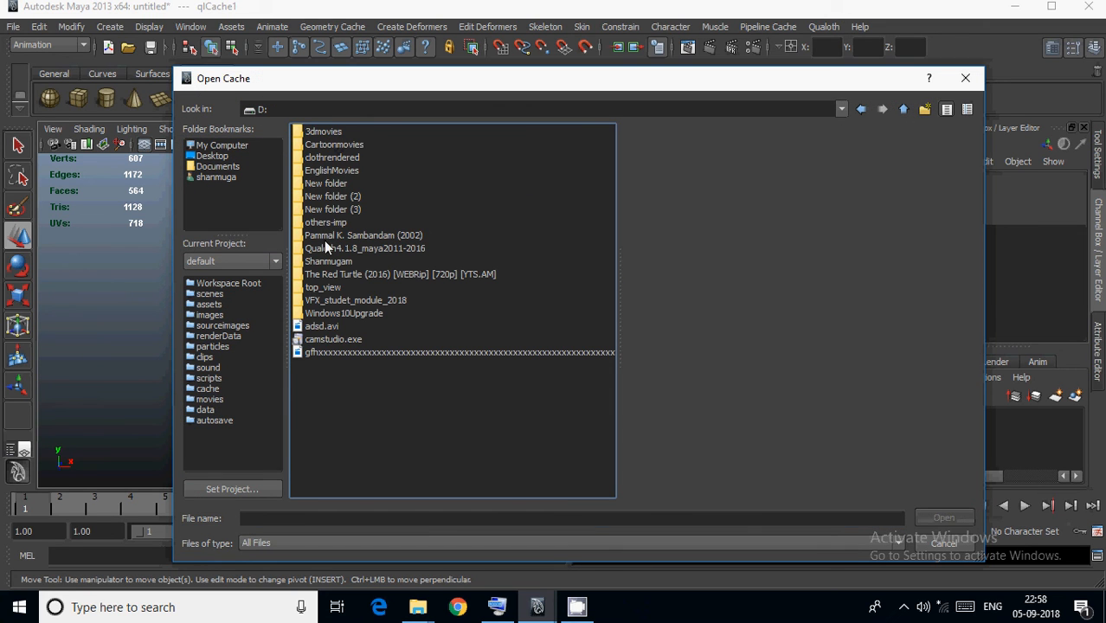
double_click(327, 261)
double_click(313, 145)
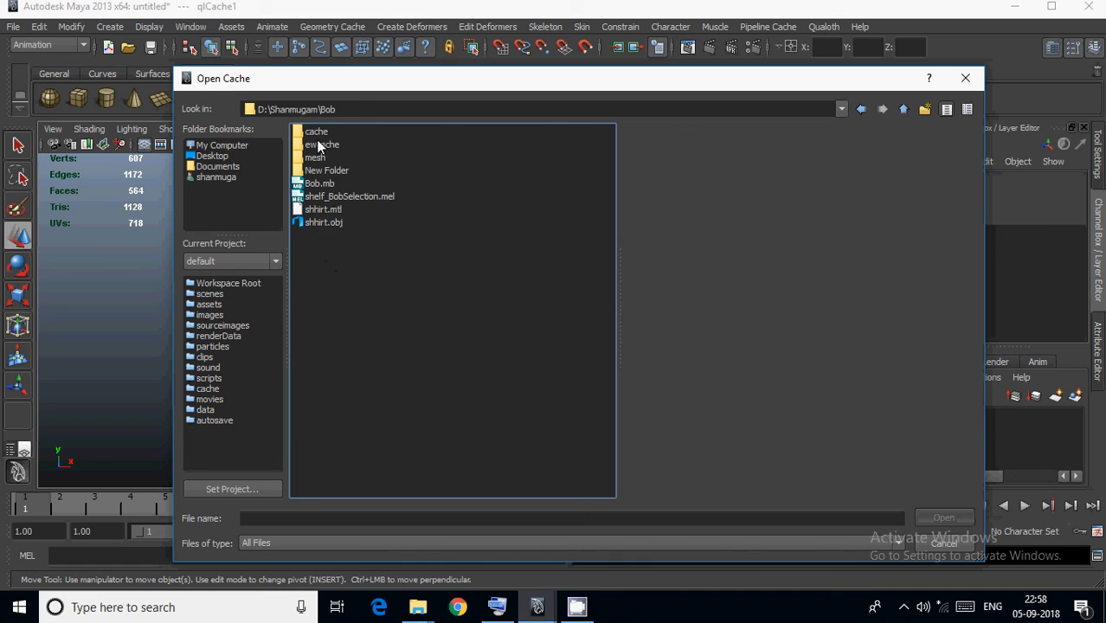
double_click(317, 158)
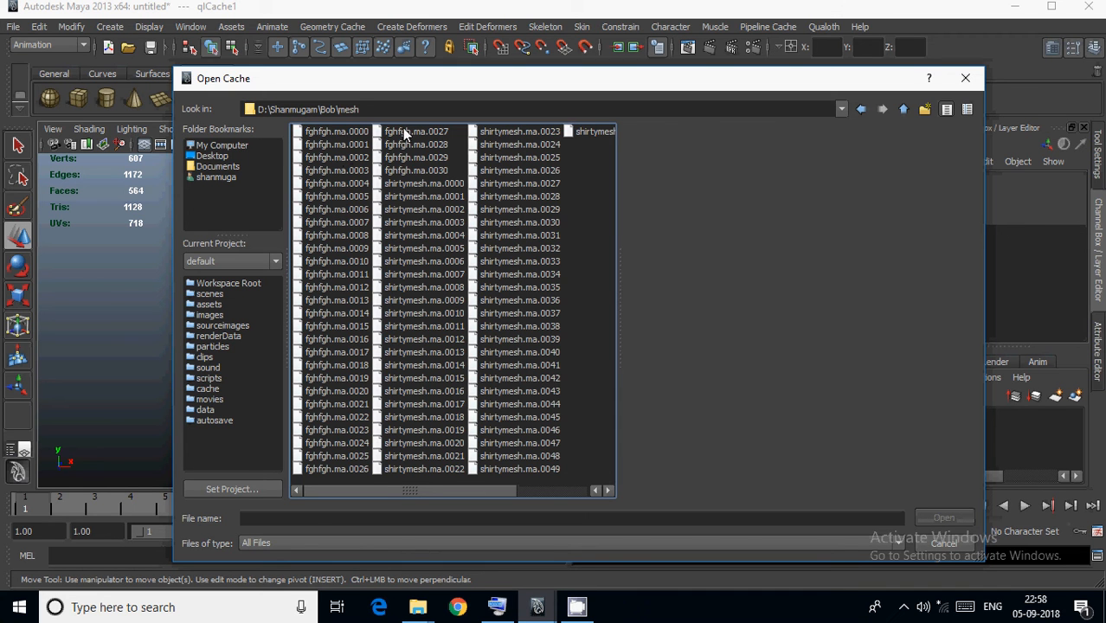
click(411, 185)
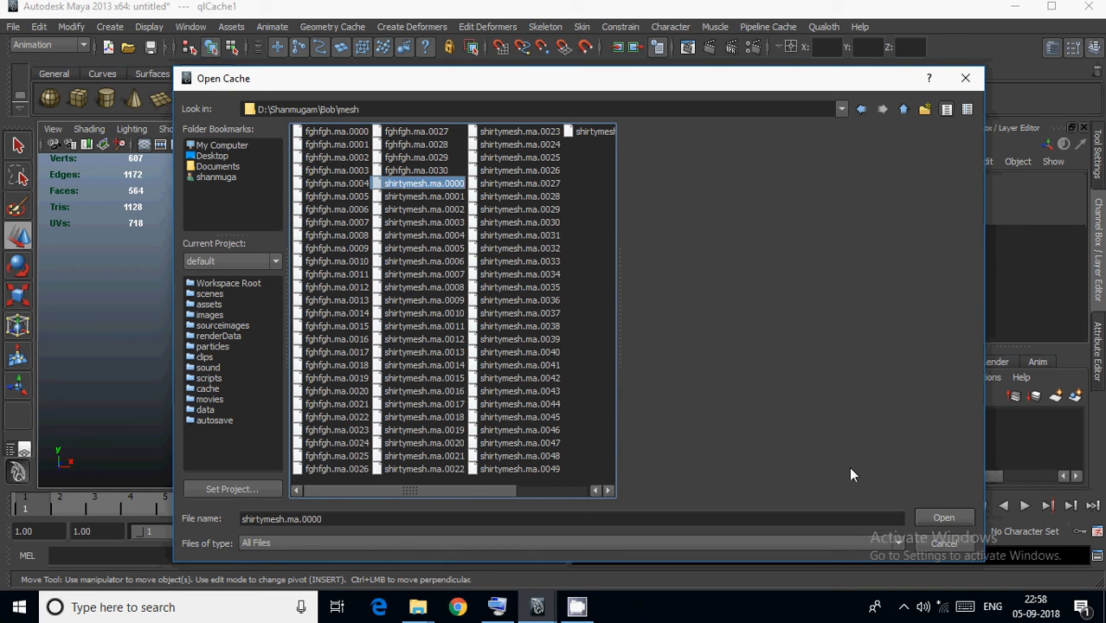
click(944, 522)
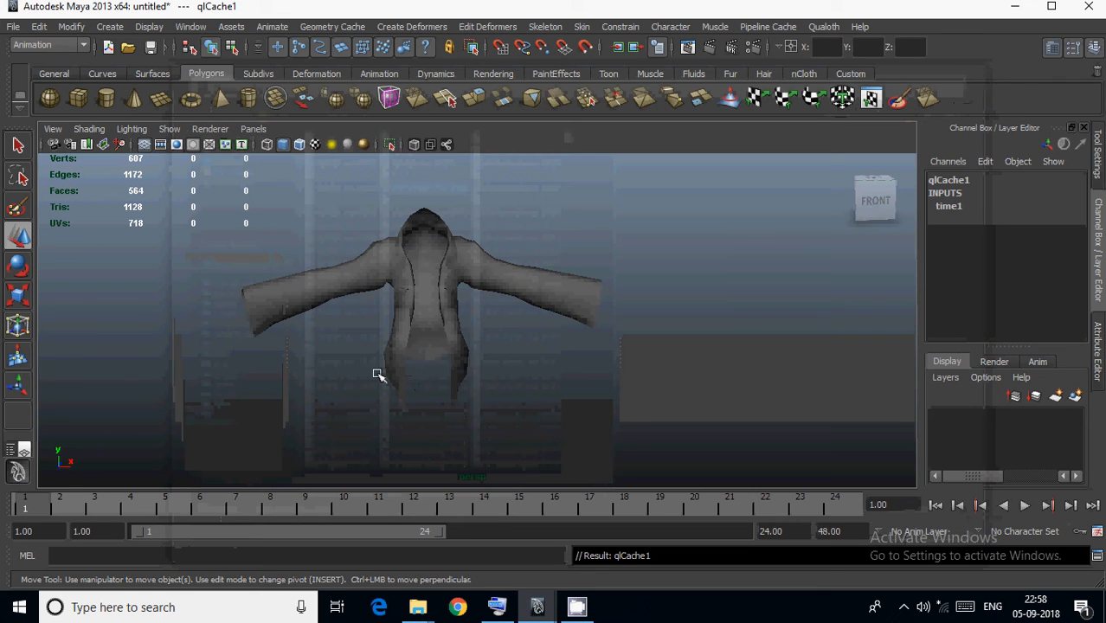
Set the playback range to start at frame 0 and rewind the timeline to that frame.
click(87, 531)
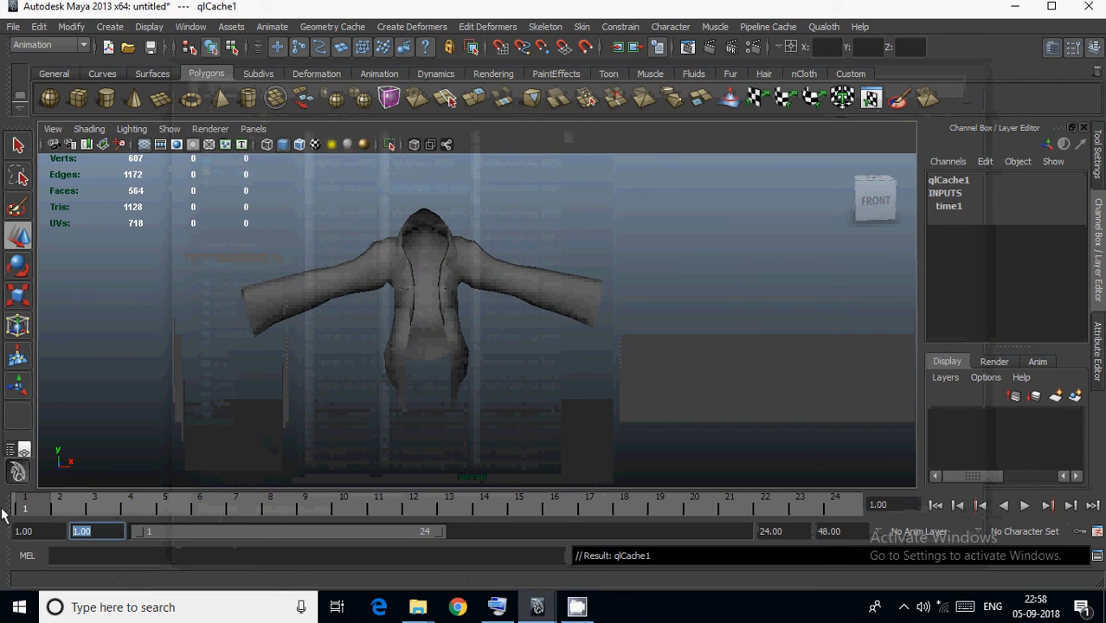
text(0)
key(Return)
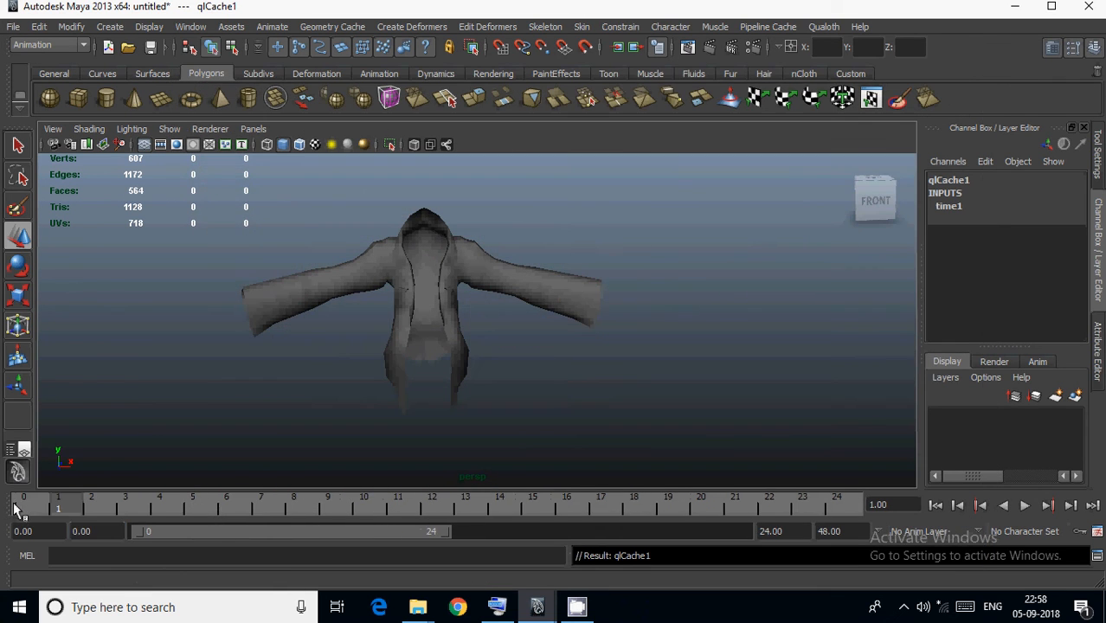
click(935, 506)
Enable Per Frame Cache on the shirt mesh's qlCache1 node and set its start time to 0.
click(425, 266)
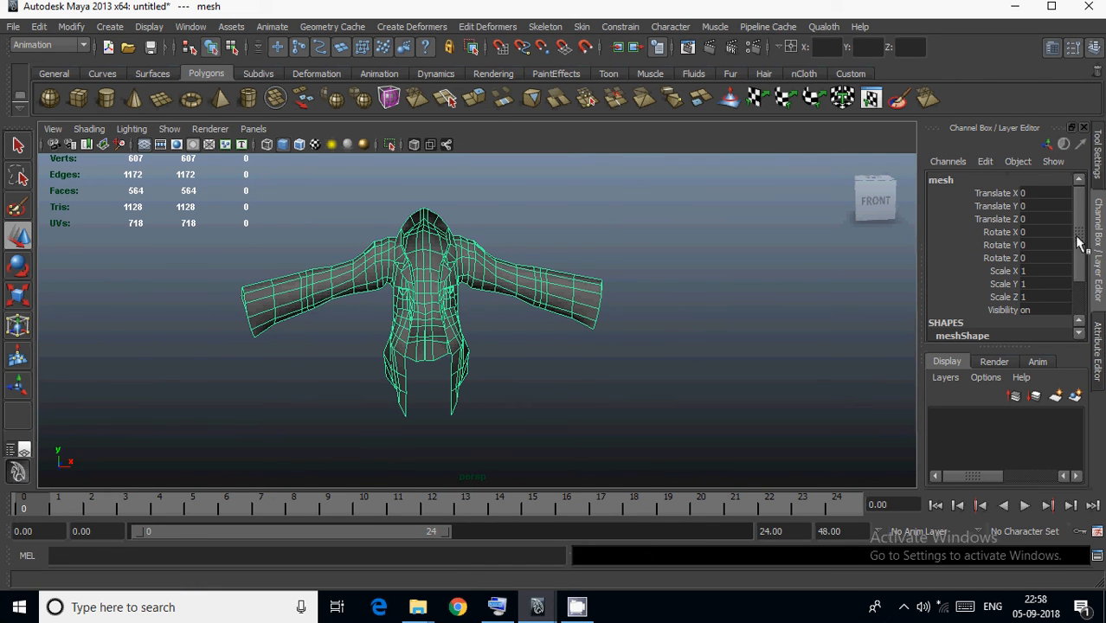
click(1097, 342)
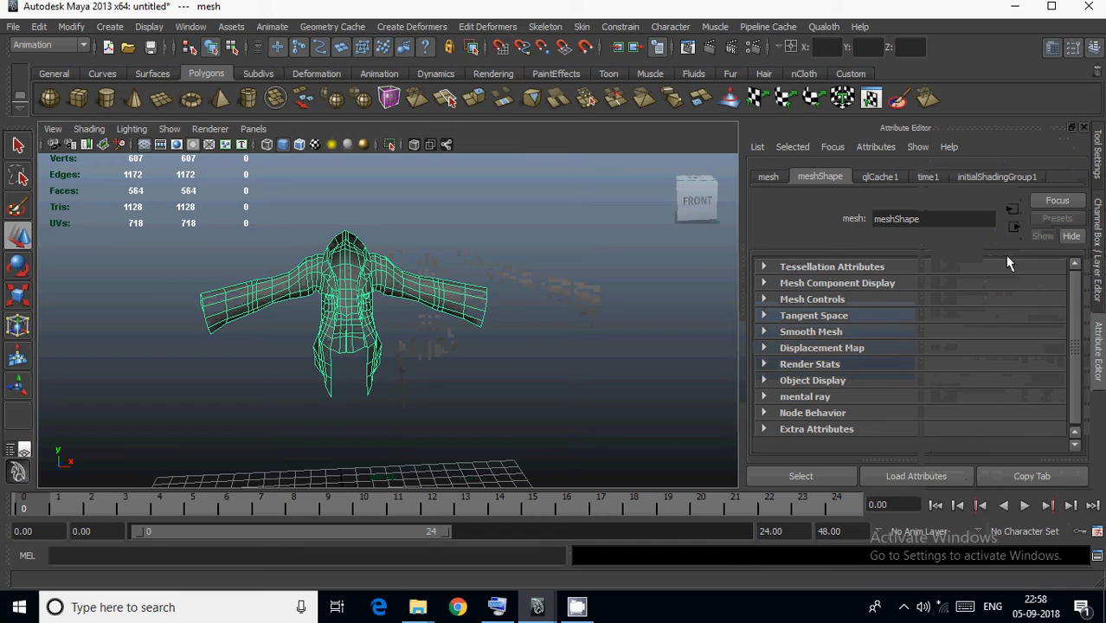
click(894, 180)
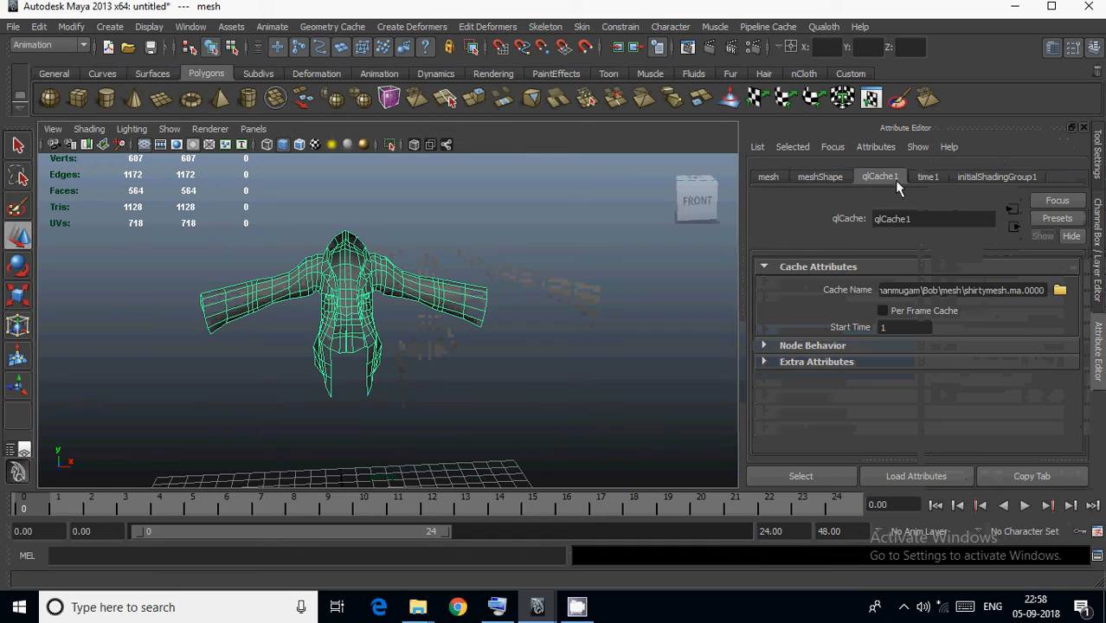
double_click(894, 328)
text(0)
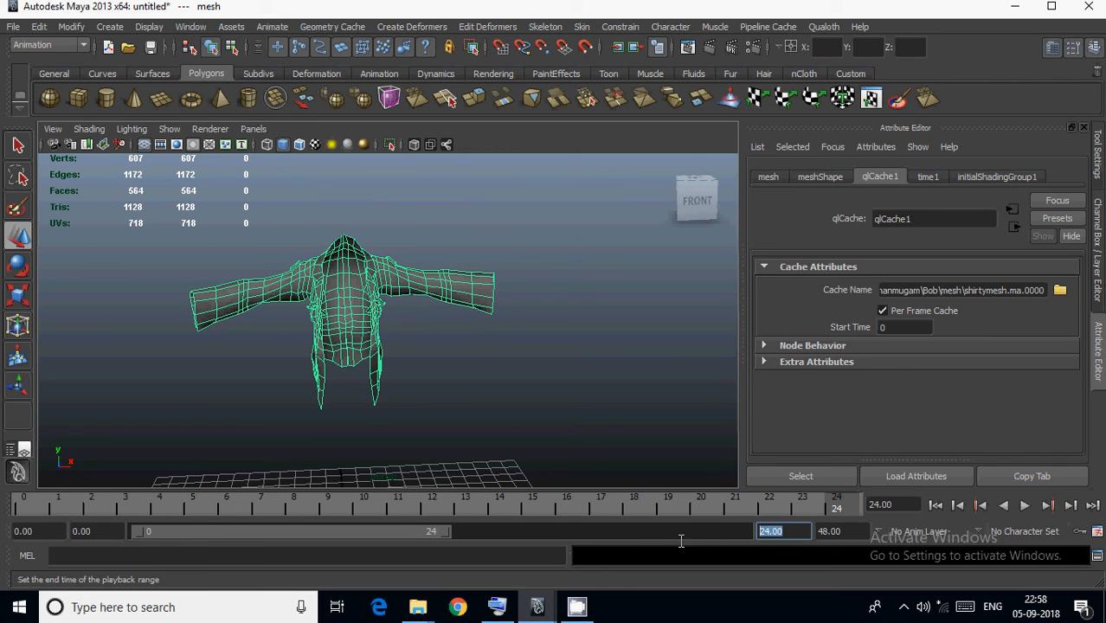
Check the Bob scene's frame range, set the shirt scene's playback end to 50 and scrub the cached motion to frame 48.
mouse_move(528, 610)
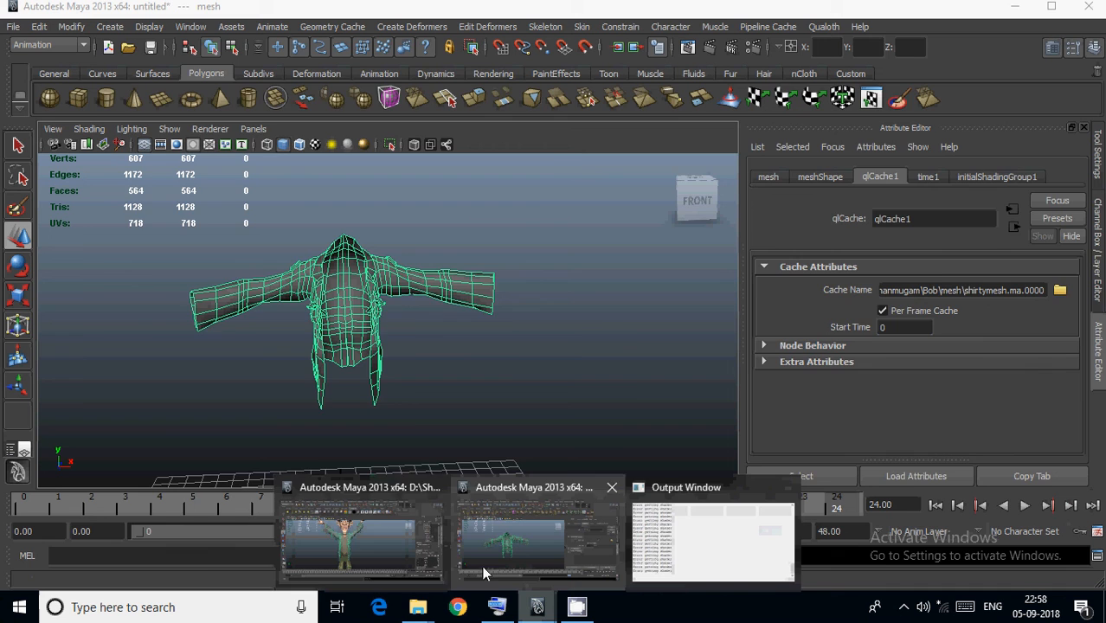
click(393, 551)
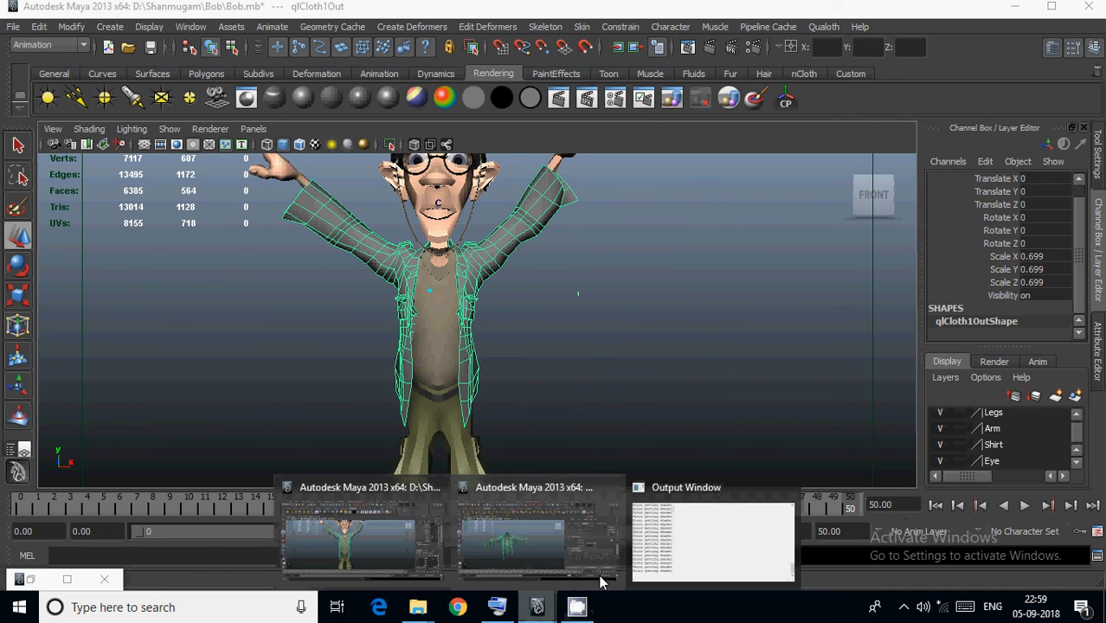
click(577, 540)
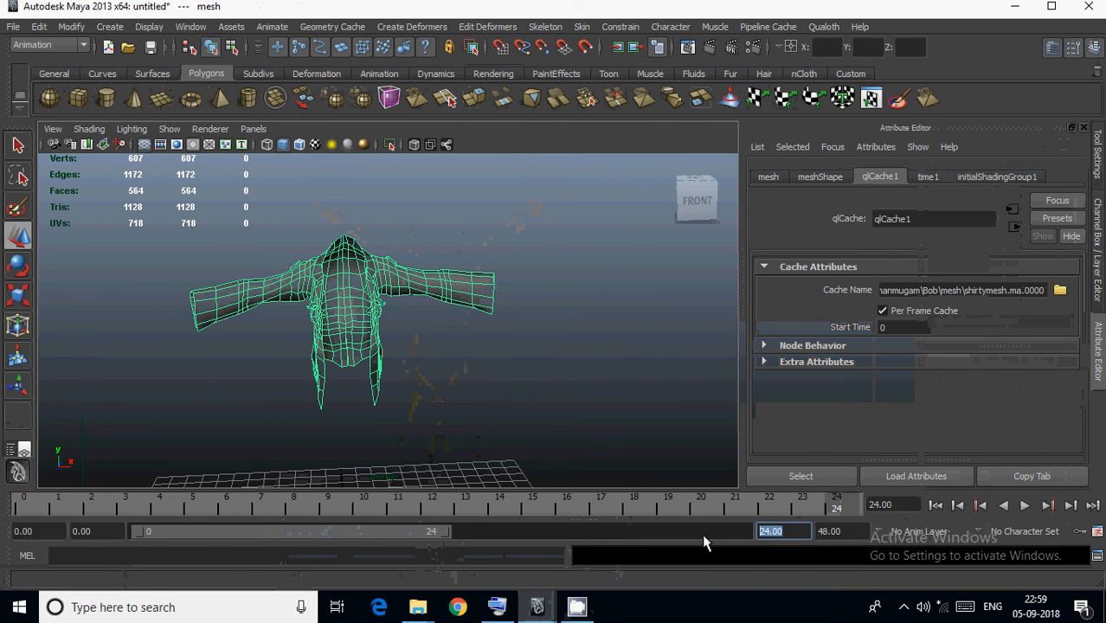
text(50)
key(Return)
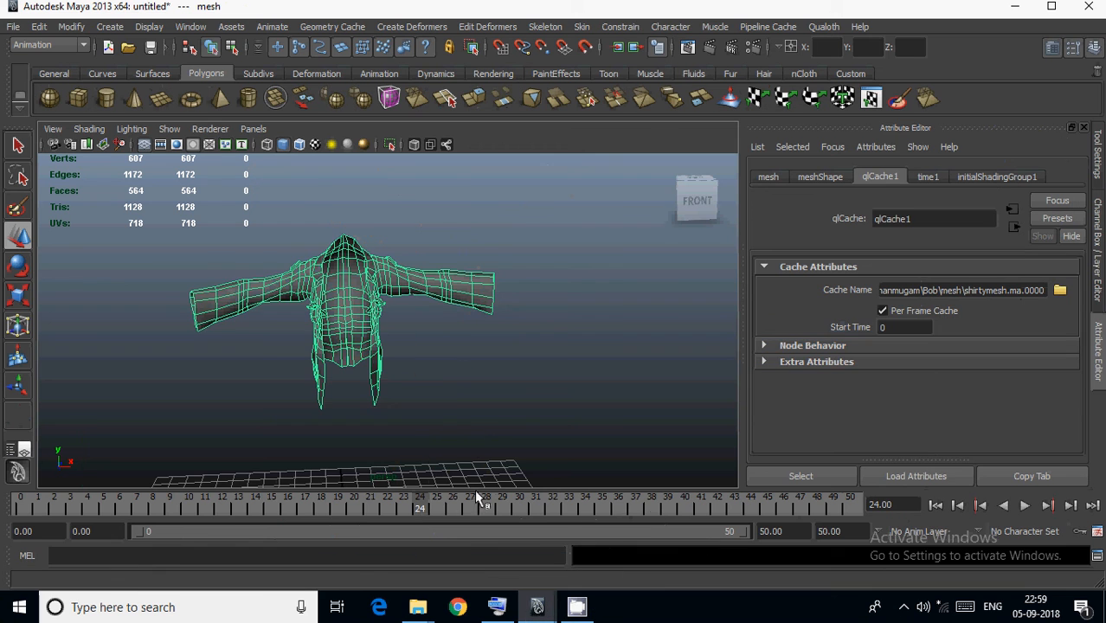
drag(426, 508, 817, 508)
click(457, 346)
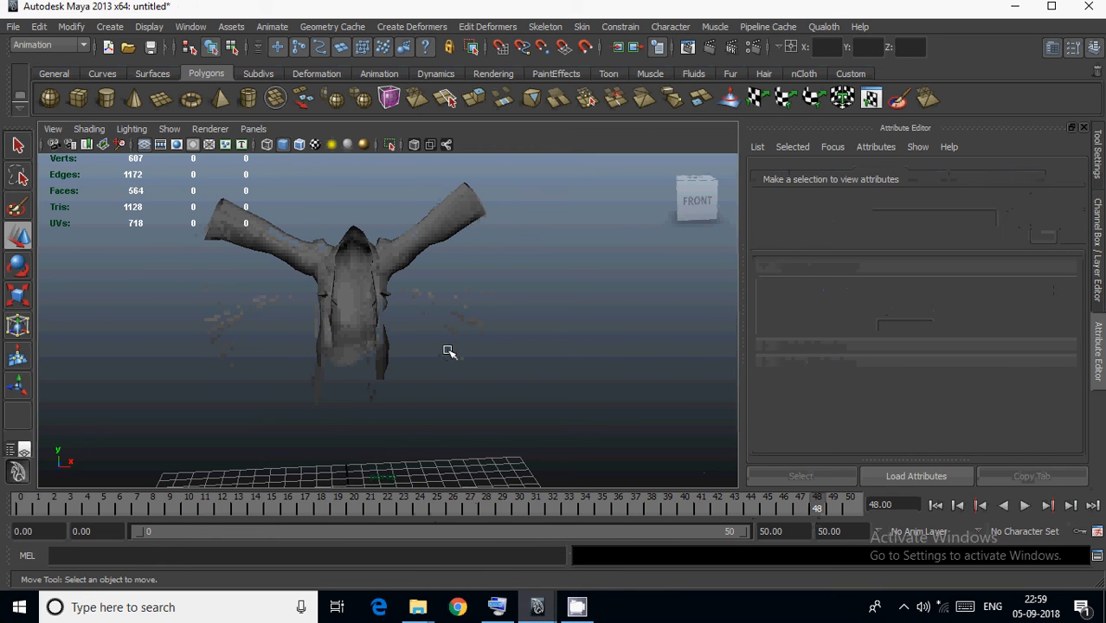
Select the shirt mesh, rewind to frame 0 and apply a polygon Smooth to it.
click(395, 264)
click(1097, 295)
alt+drag(567, 332, 587, 350)
click(956, 507)
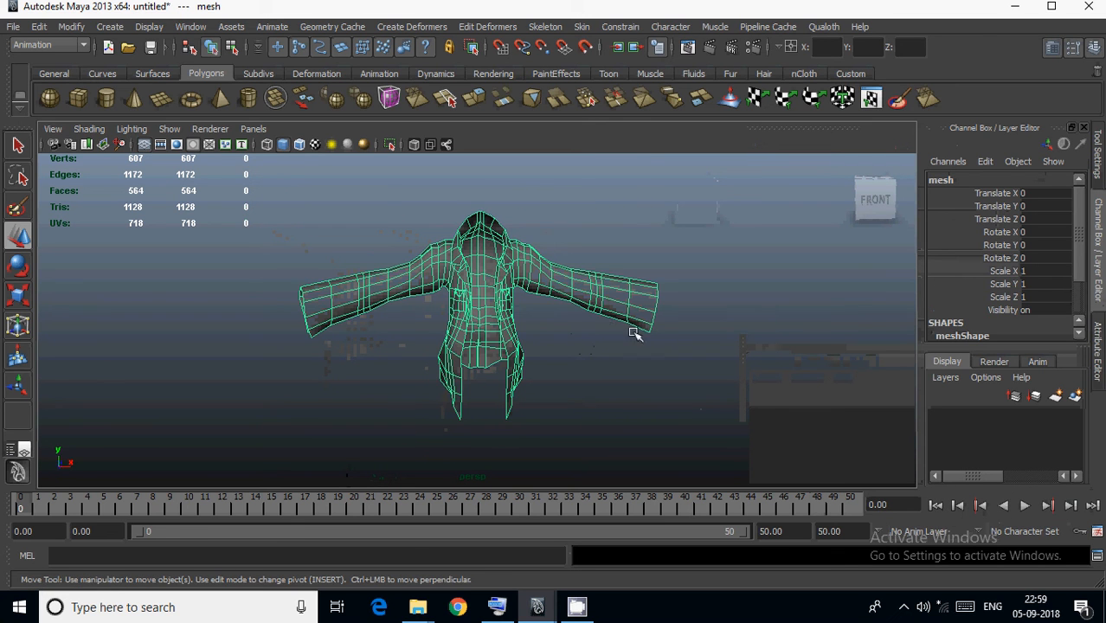
click(359, 102)
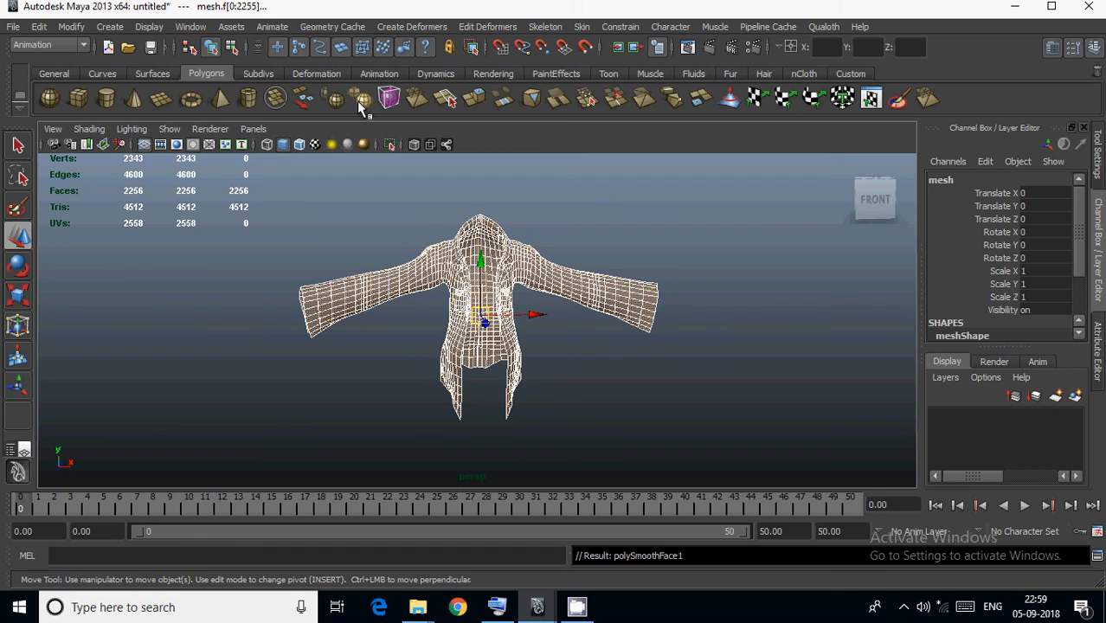
Set the divisions of the shirt's polySmoothFace1 to 2 and deselect the mesh.
drag(1082, 258, 1086, 313)
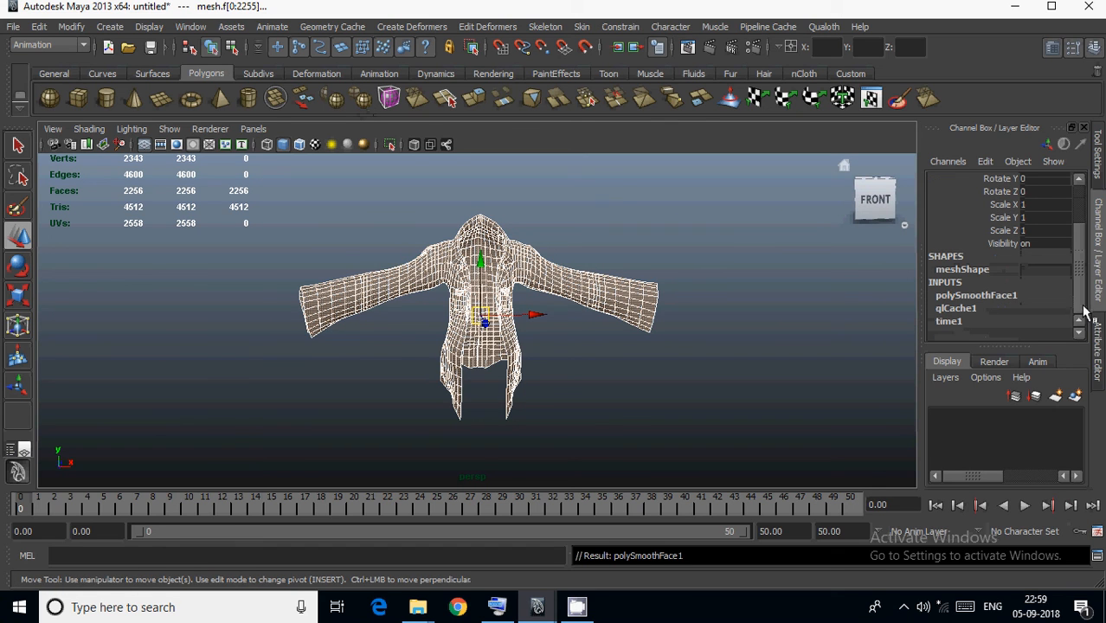
click(1029, 299)
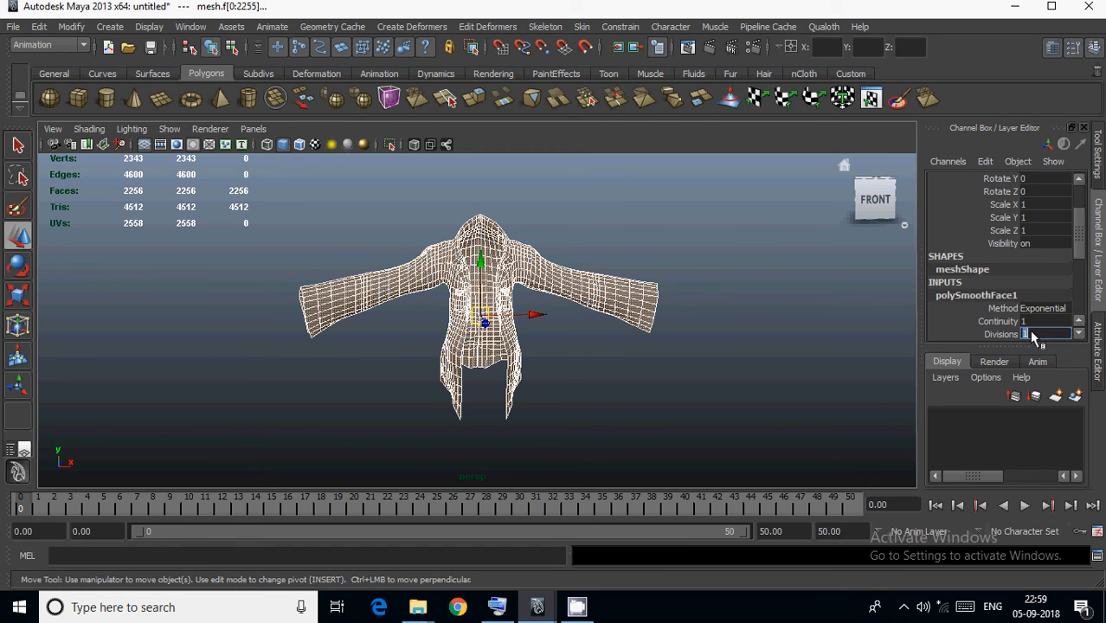
click(1032, 335)
text(2)
key(Return)
click(699, 389)
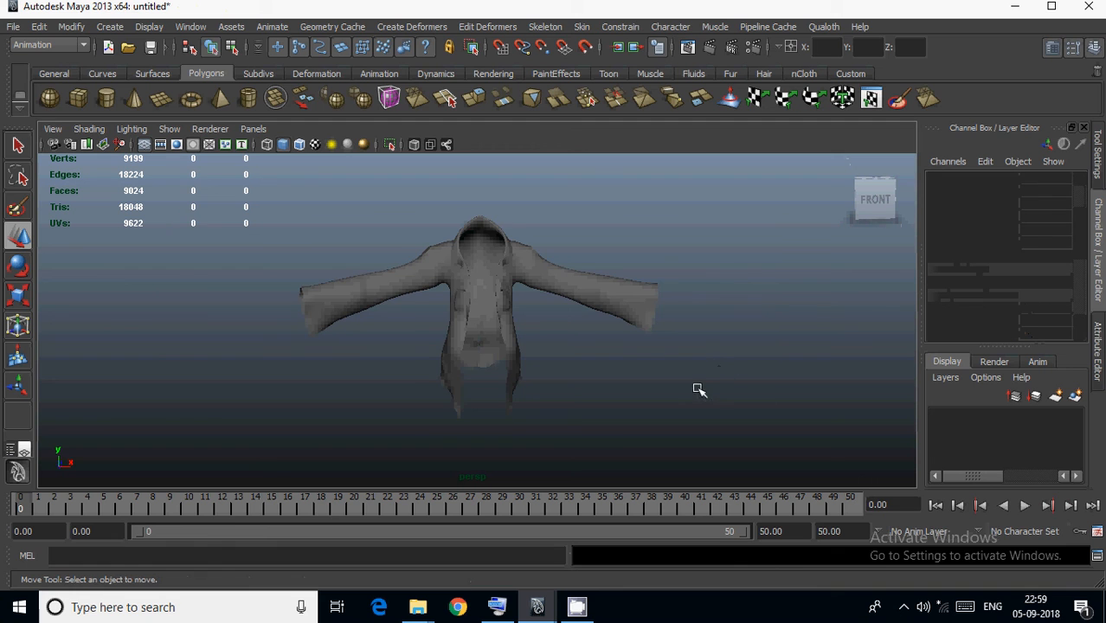
Play back the smoothed shirt's cached animation and inspect the cloth deformation close up from different angles.
click(1025, 509)
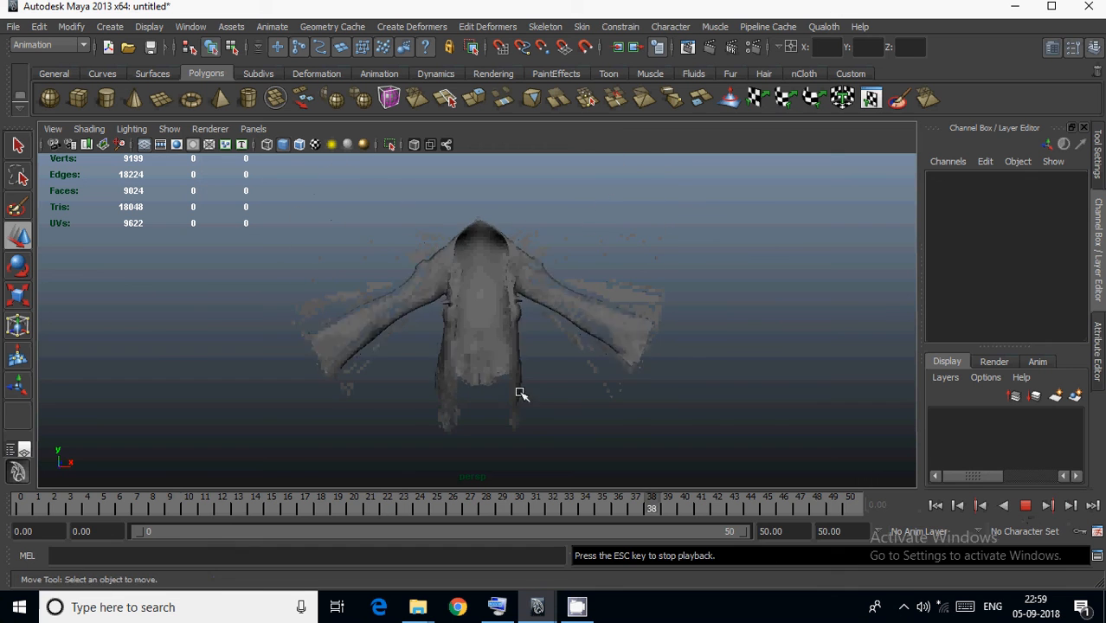
alt+drag(521, 391, 359, 387)
alt+middle_drag(439, 330, 445, 329)
alt+drag(432, 329, 427, 329)
alt+middle_drag(468, 324, 470, 324)
mouse_move(470, 324)
alt+mouse_down()
mouse_move(412, 326)
mouse_move(453, 331)
alt+mouse_up()
alt+middle_drag(453, 332, 470, 354)
alt+drag(470, 354, 462, 360)
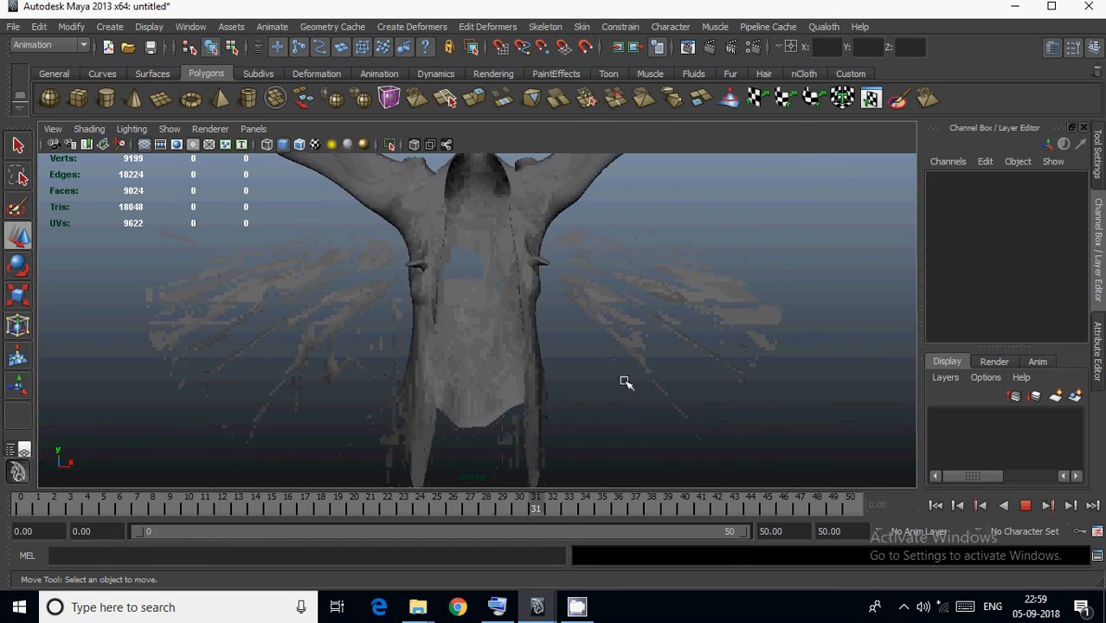
click(1025, 504)
alt+drag(489, 323, 493, 393)
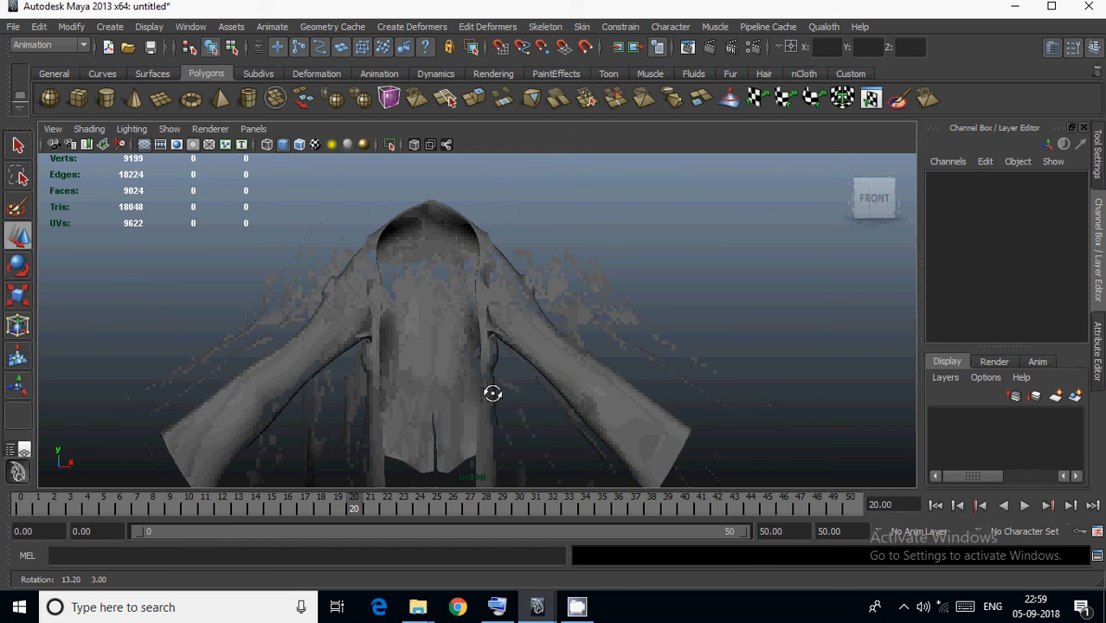
alt+drag(577, 396, 551, 491)
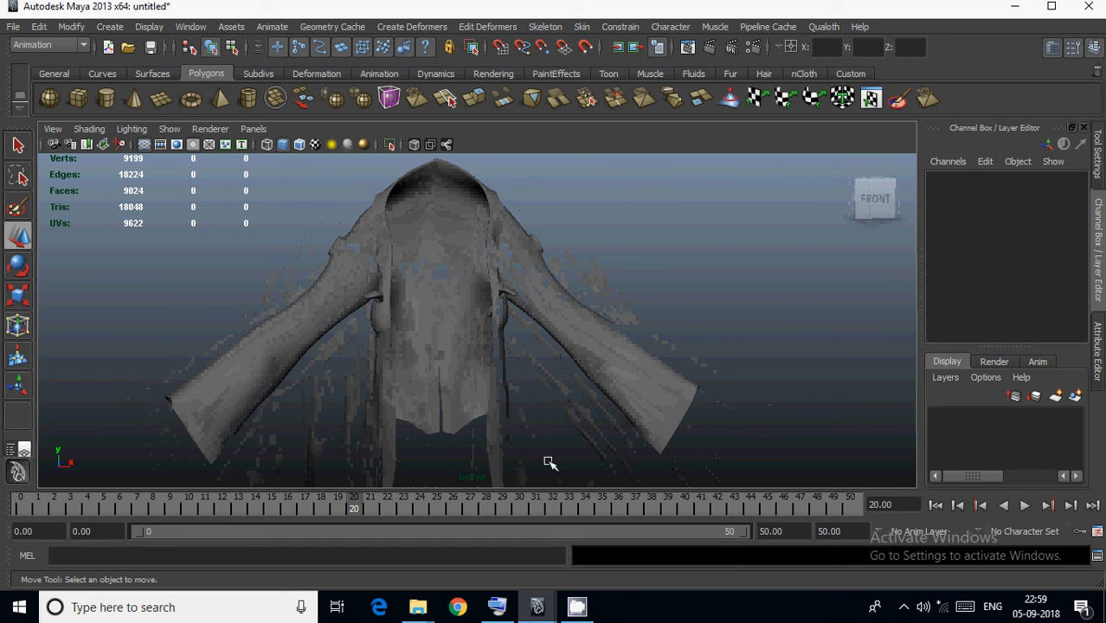
Switch to the Maya session with the Bob.mb character scene.
mouse_move(538, 609)
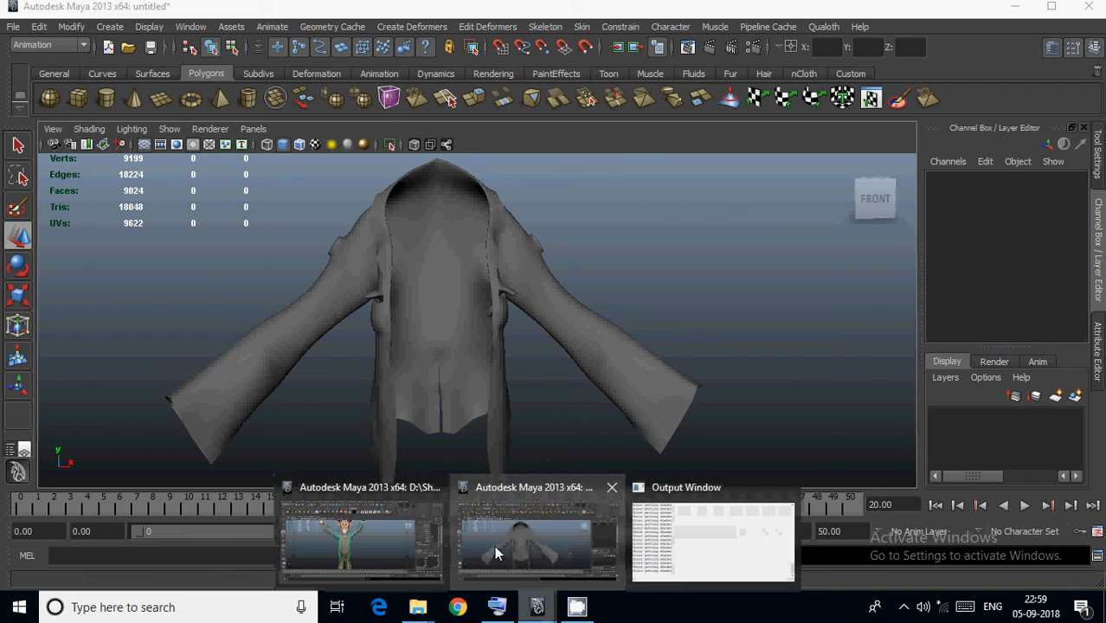
click(374, 542)
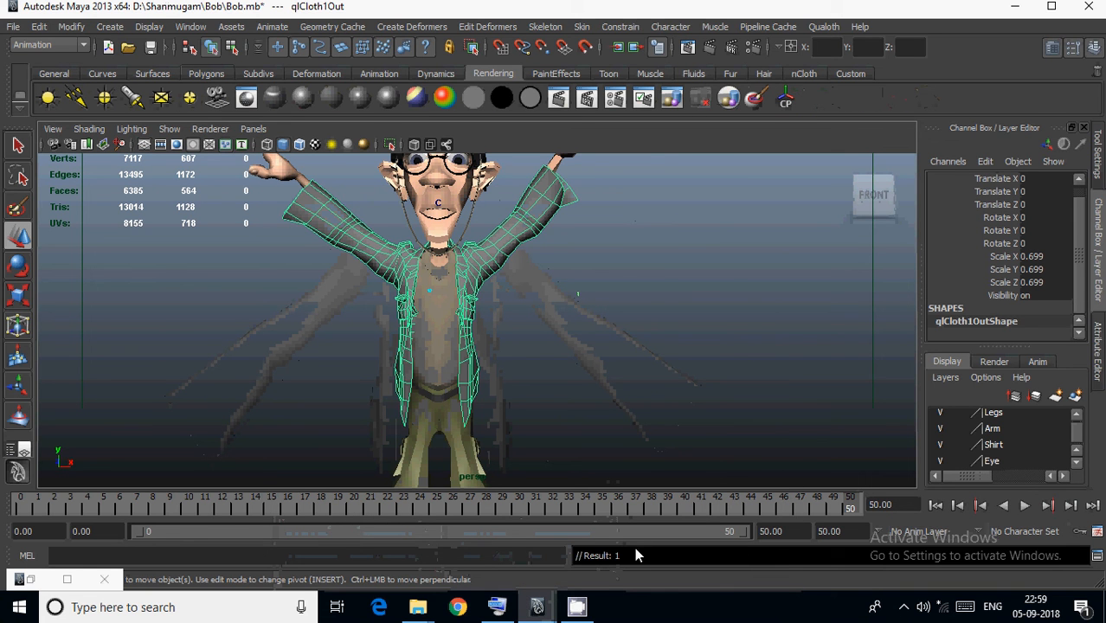